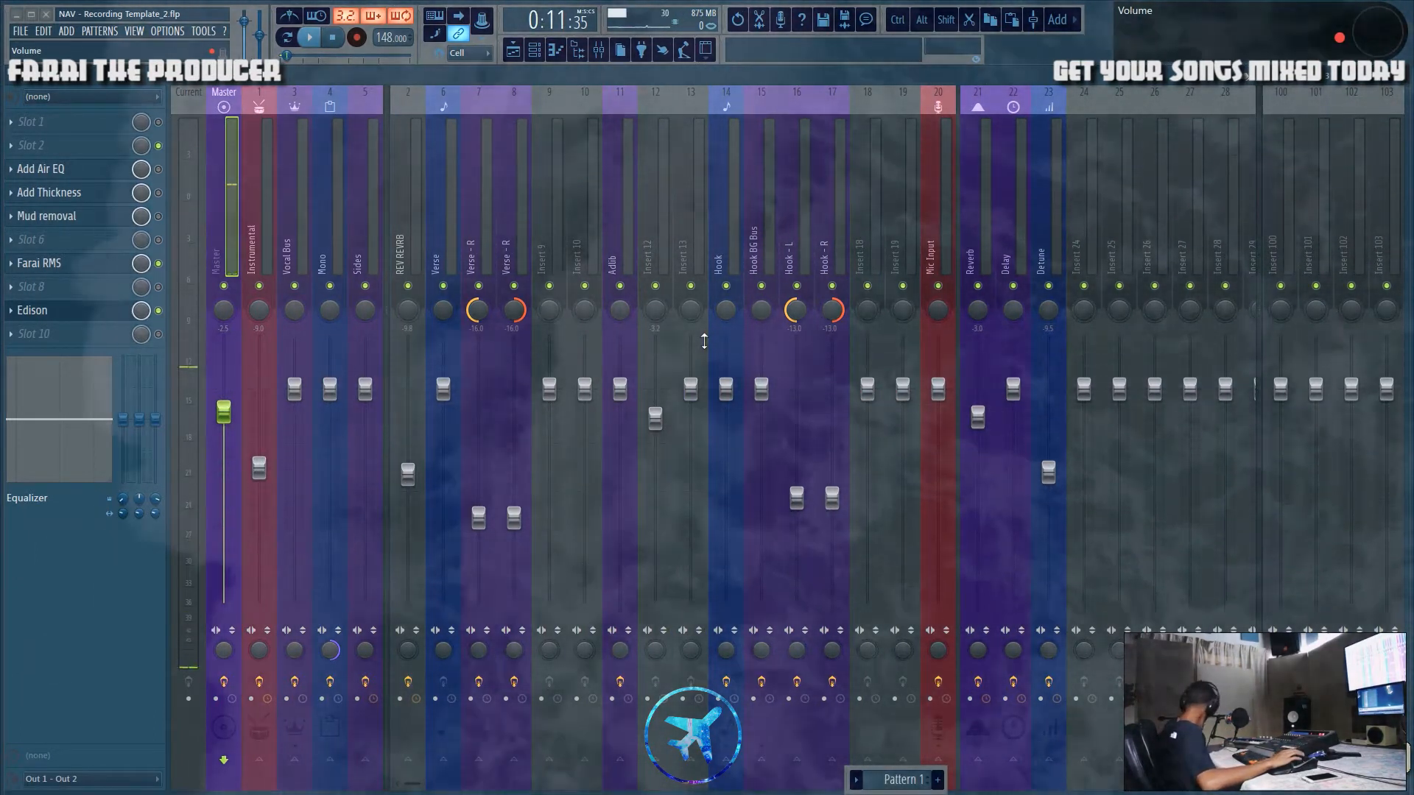
Step: Switch from the mixer to the playlist and browse the arrangement of the beat and vocal tracks
{"action": "left_click", "coordinate": [519, 54]}
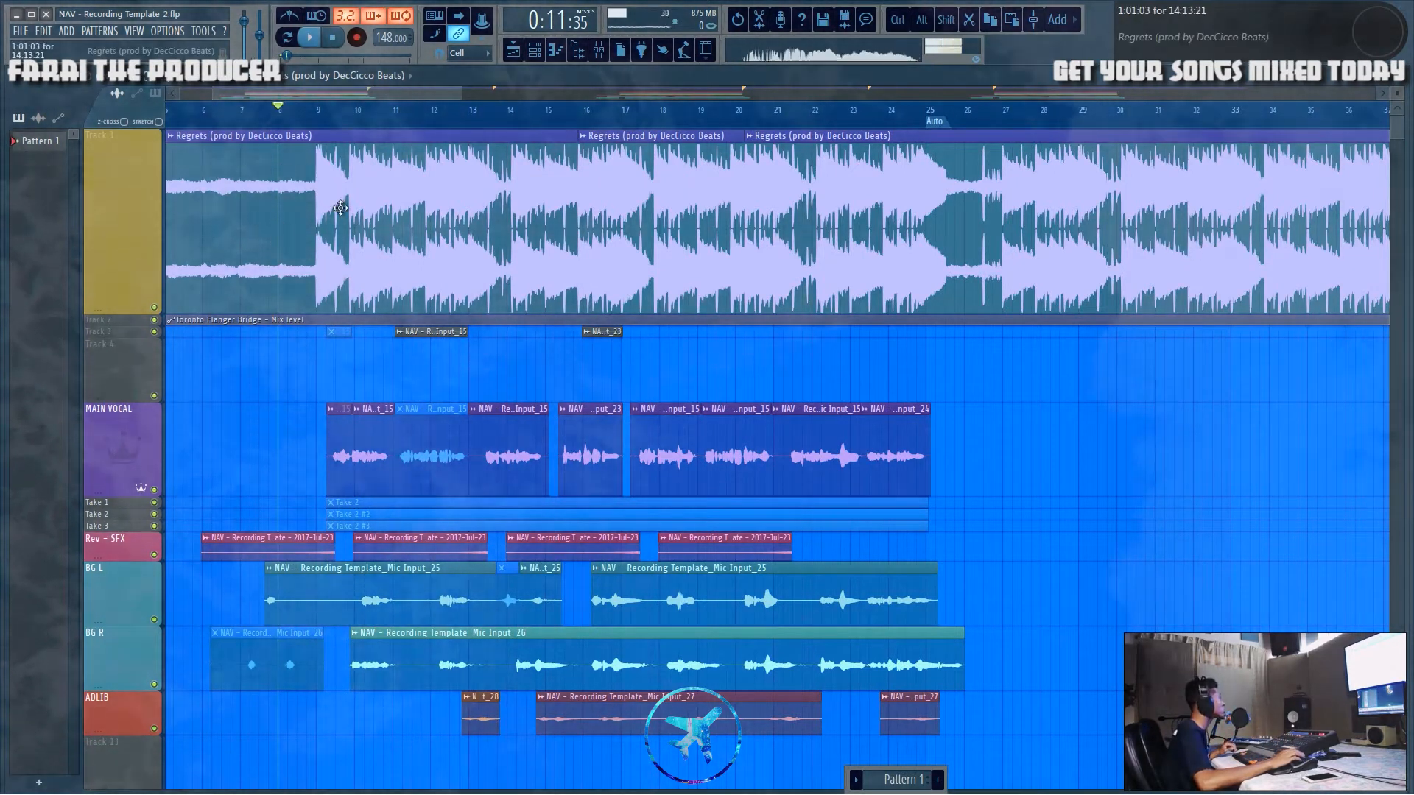
{"action": "left_click_drag", "start_coordinate": [343, 97], "coordinate": [327, 97]}
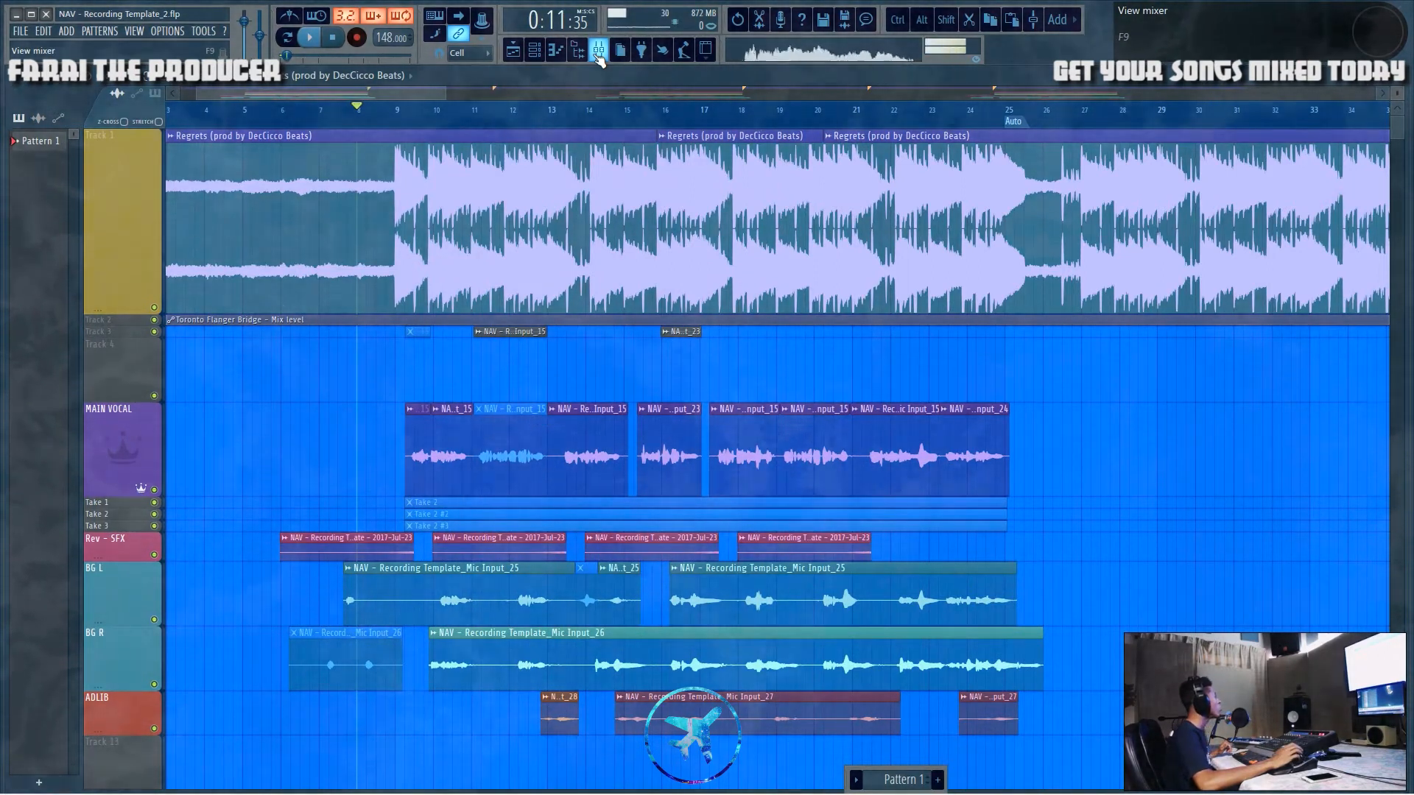
{"action": "left_click_drag", "start_coordinate": [287, 205], "coordinate": [920, 294]}
{"action": "left_click", "coordinate": [1045, 98], "text": "ctrl"}
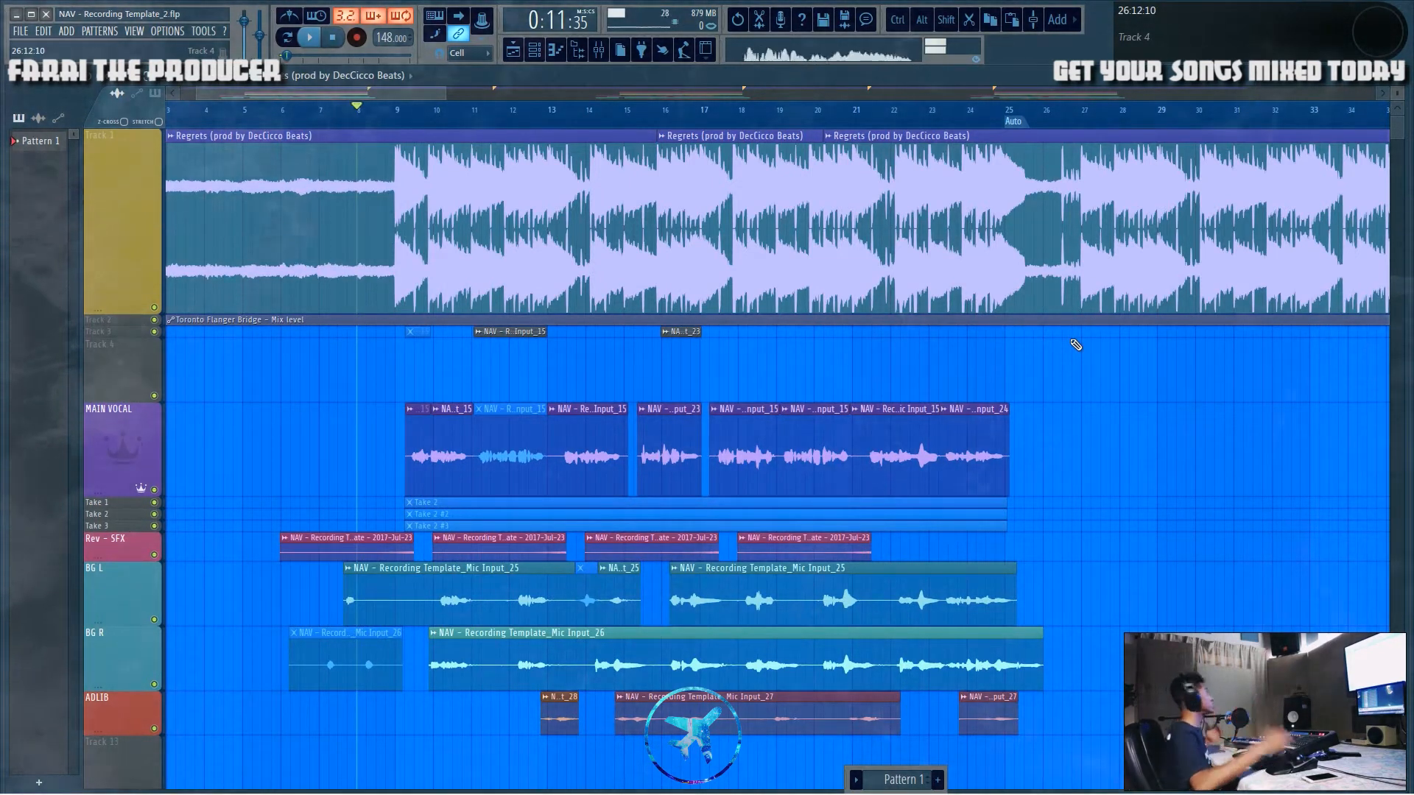
{"action": "left_click_drag", "start_coordinate": [350, 91], "coordinate": [335, 100]}
{"action": "left_click_drag", "start_coordinate": [389, 155], "coordinate": [1355, 324]}
{"action": "left_click", "coordinate": [1093, 507], "text": "ctrl"}
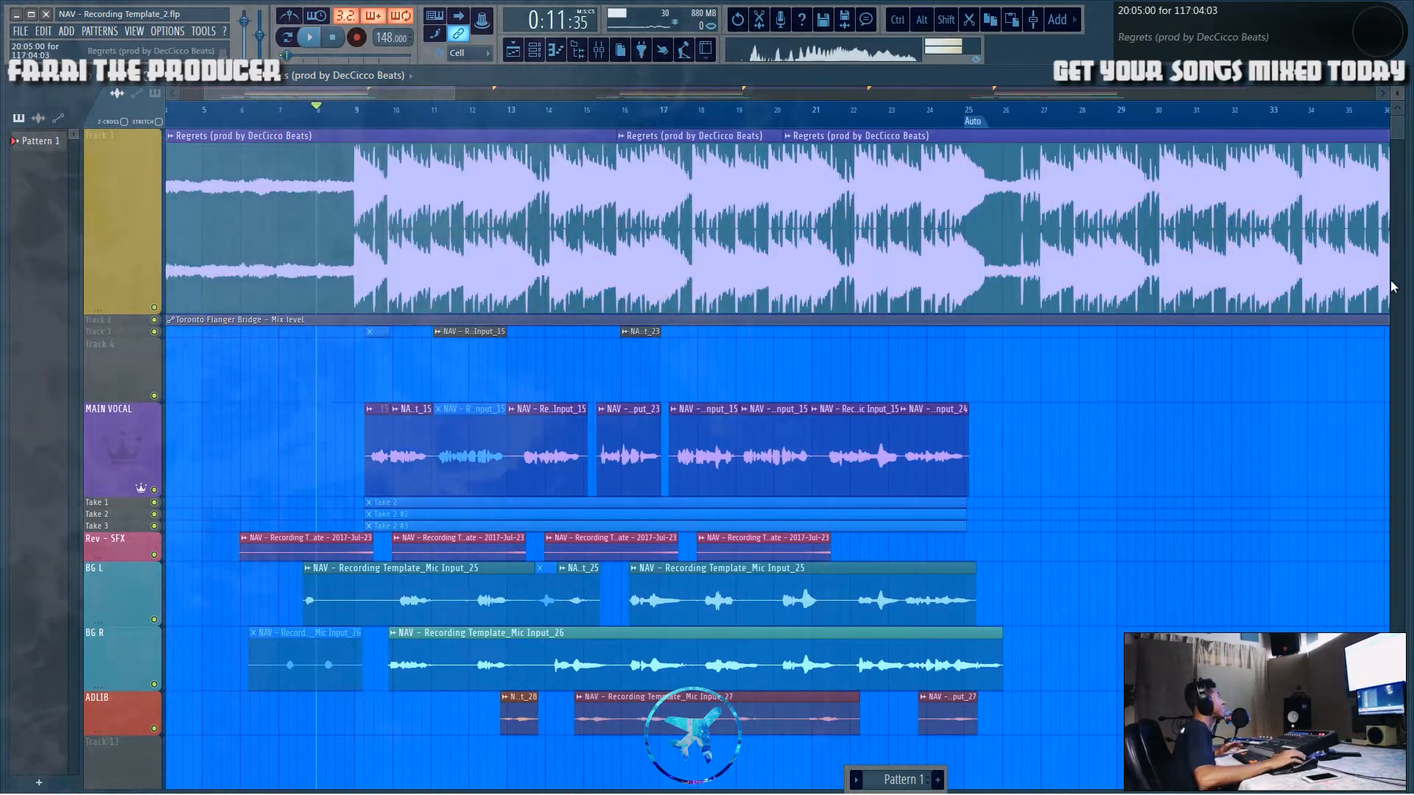
{"action": "scroll", "coordinate": [256, 104], "scroll_direction": "left", "scroll_amount": 3}
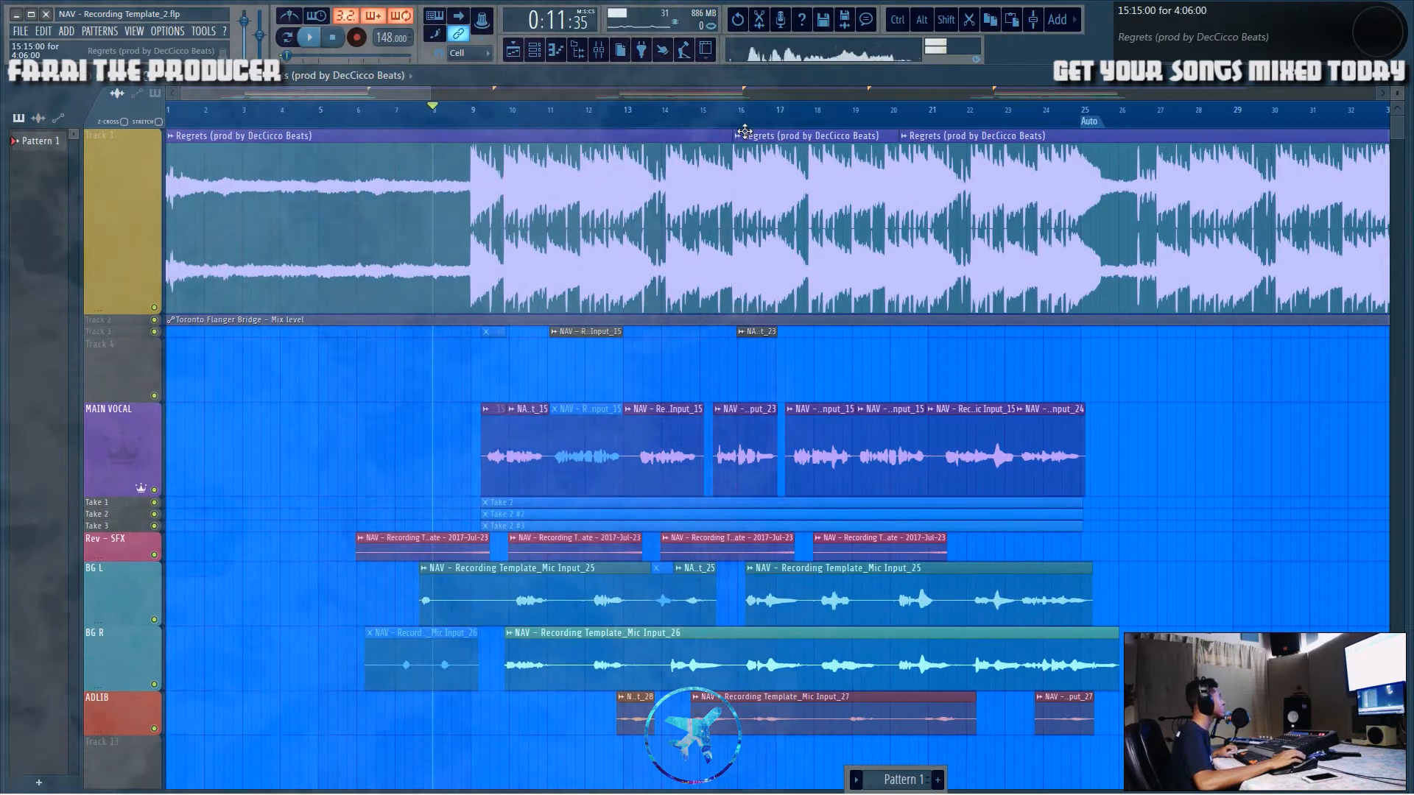
Step: Select the beat clip, zoom in around bar 9, and play the song from there
{"action": "left_click_drag", "start_coordinate": [219, 177], "coordinate": [954, 229]}
{"action": "left_click", "coordinate": [443, 389], "text": "ctrl"}
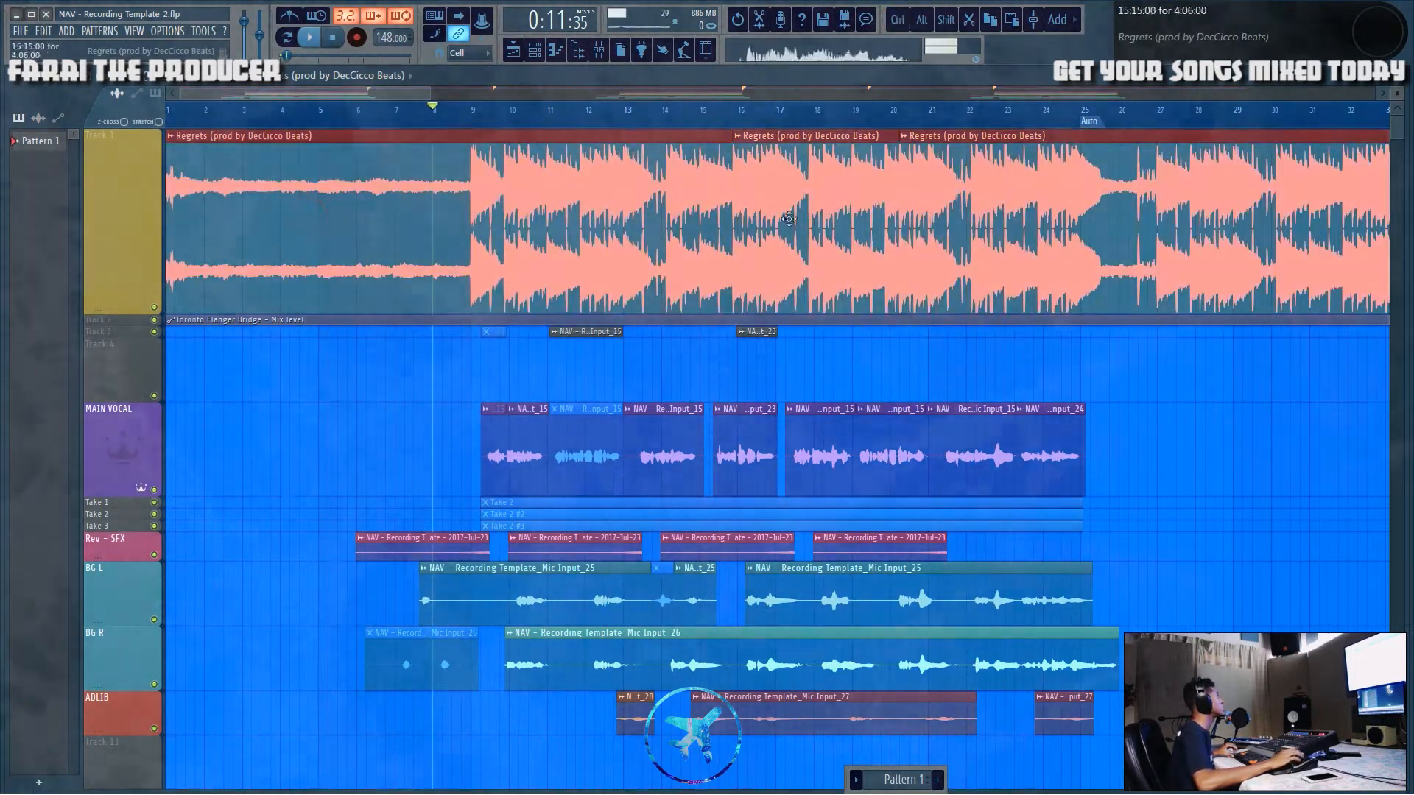
{"action": "left_click", "coordinate": [413, 417], "text": "ctrl"}
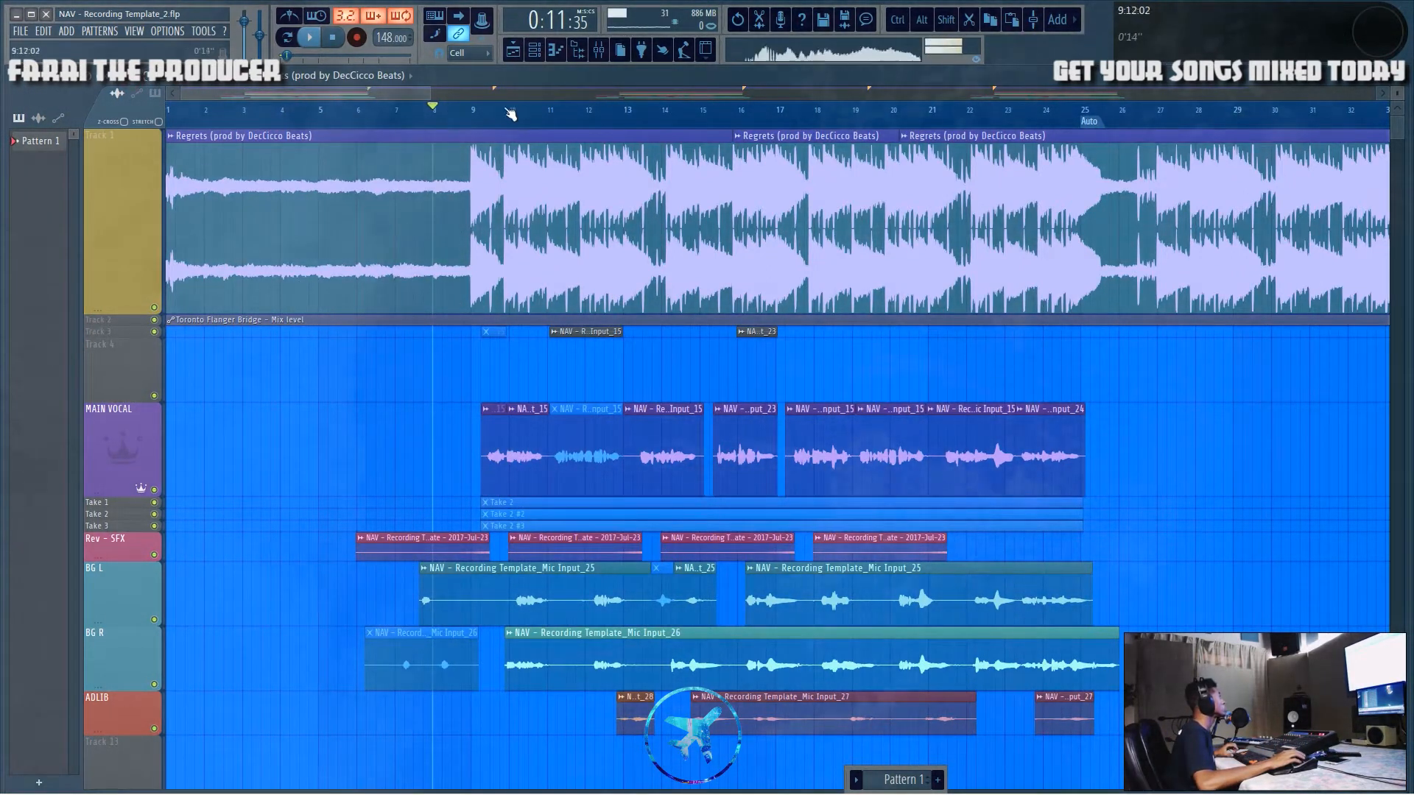
{"action": "scroll", "coordinate": [479, 120], "scroll_direction": "up", "scroll_amount": 10}
{"action": "left_click", "coordinate": [480, 122], "text": "ctrl"}
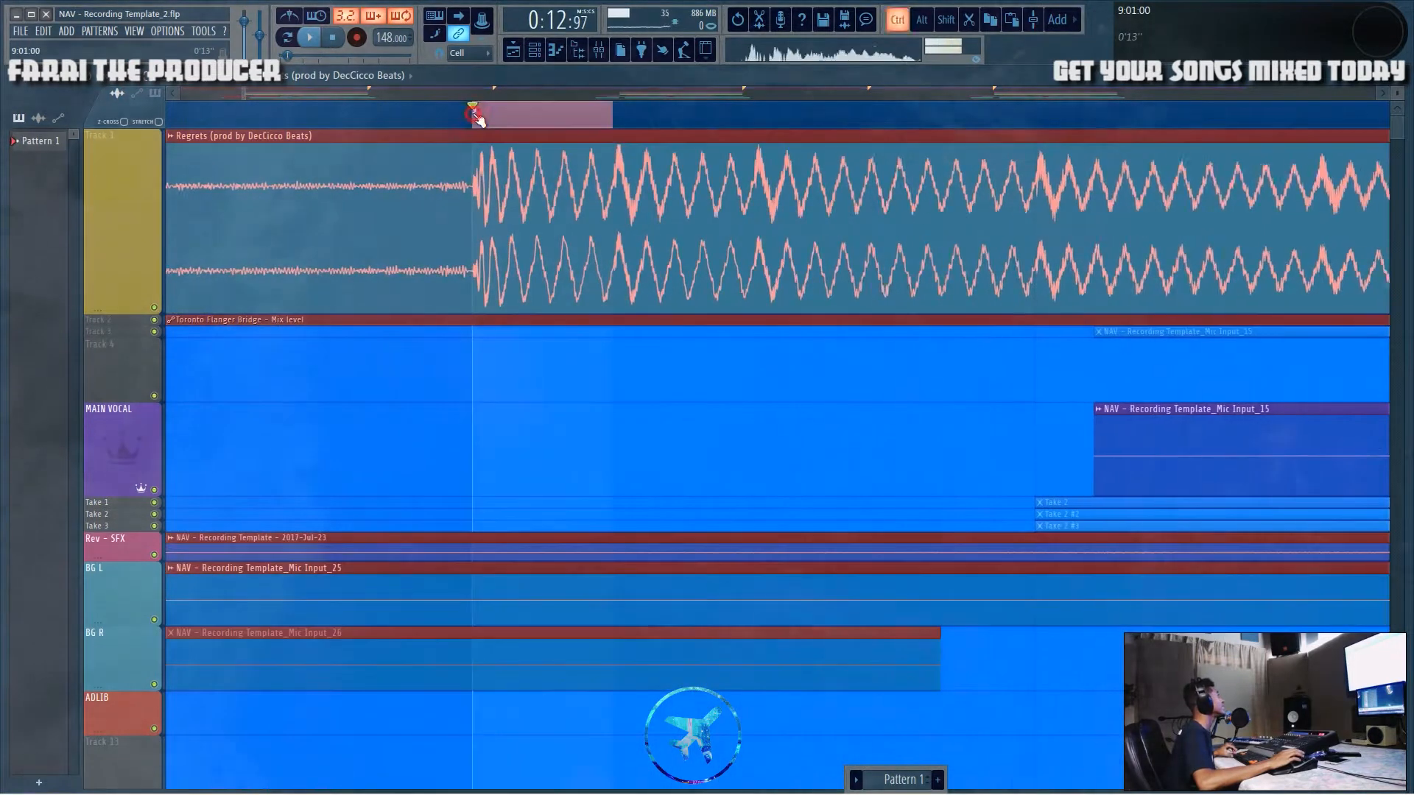
{"action": "right_click", "coordinate": [243, 112]}
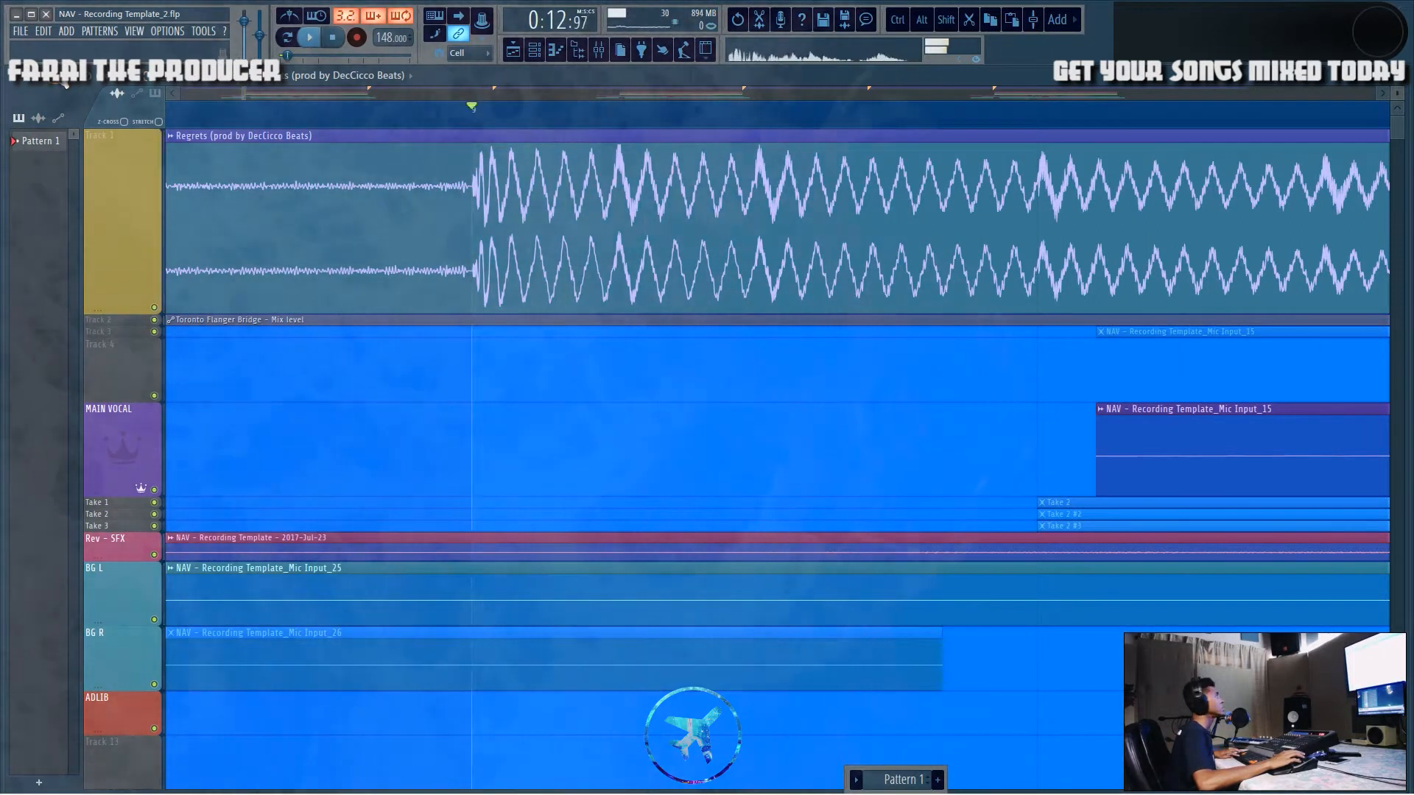
{"action": "key", "text": "space"}
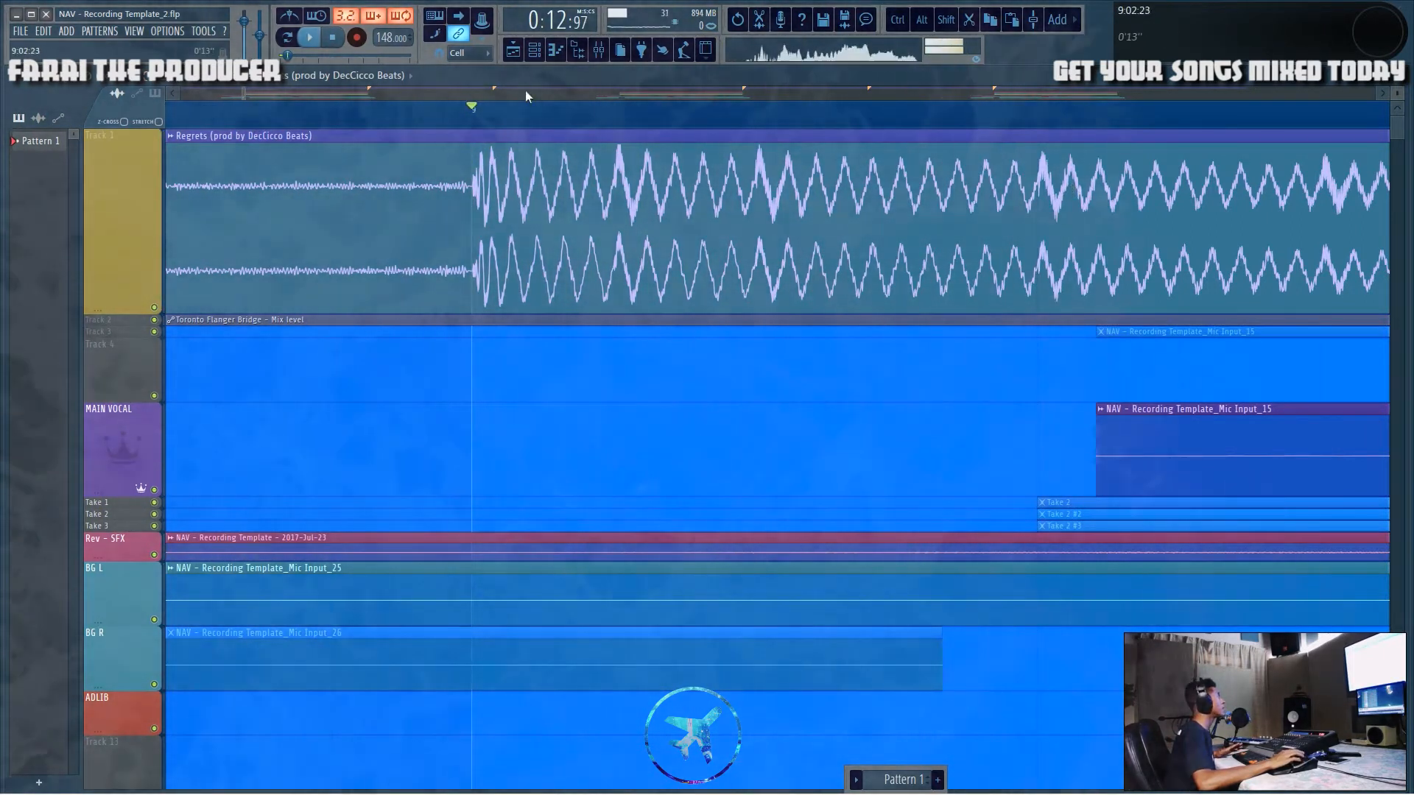
Step: Open the mixer, play the song to check levels, and return to the playlist
{"action": "scroll", "coordinate": [480, 124], "scroll_direction": "down", "scroll_amount": 10}
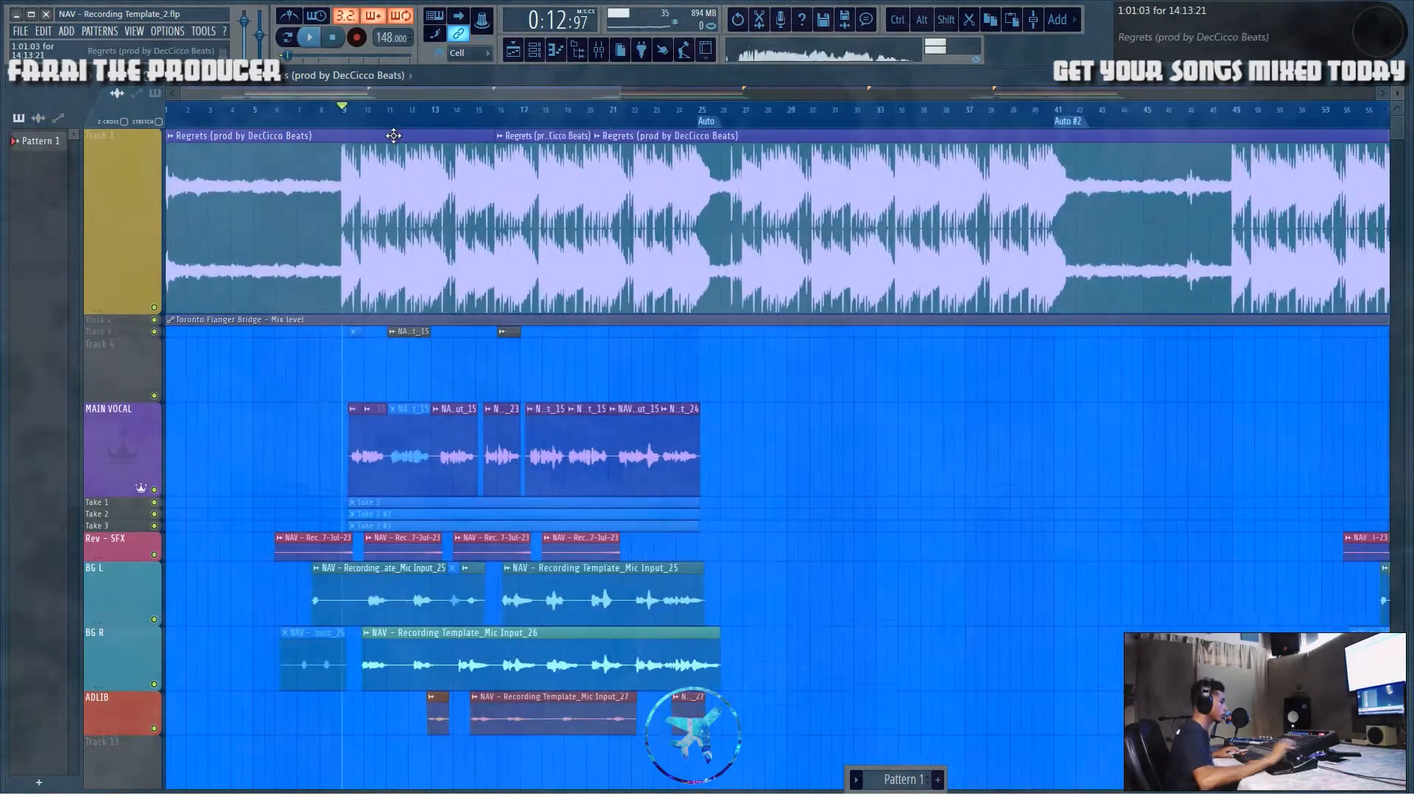
{"action": "key", "text": "ctrl+m"}
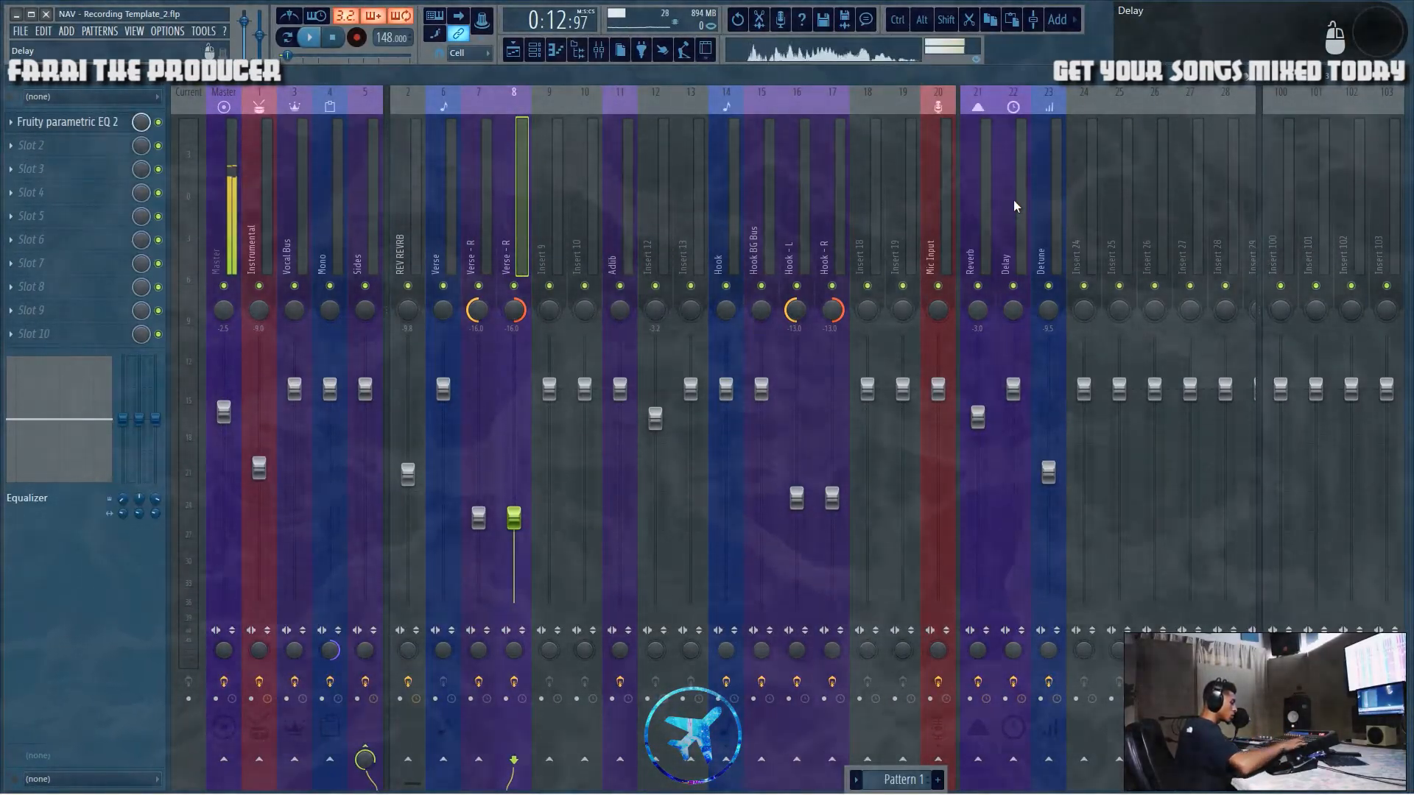
{"action": "key", "text": "space"}
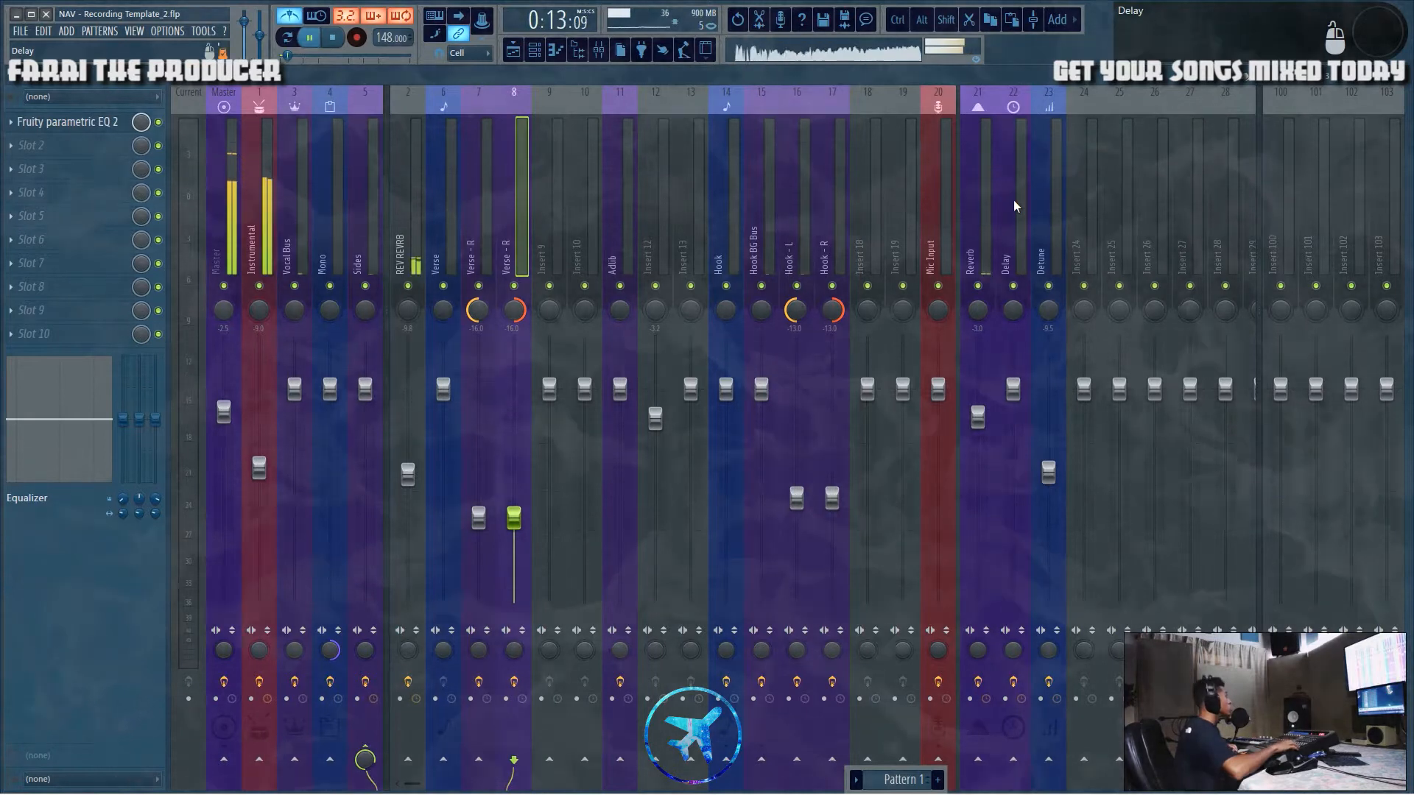
{"action": "left_click", "coordinate": [513, 50]}
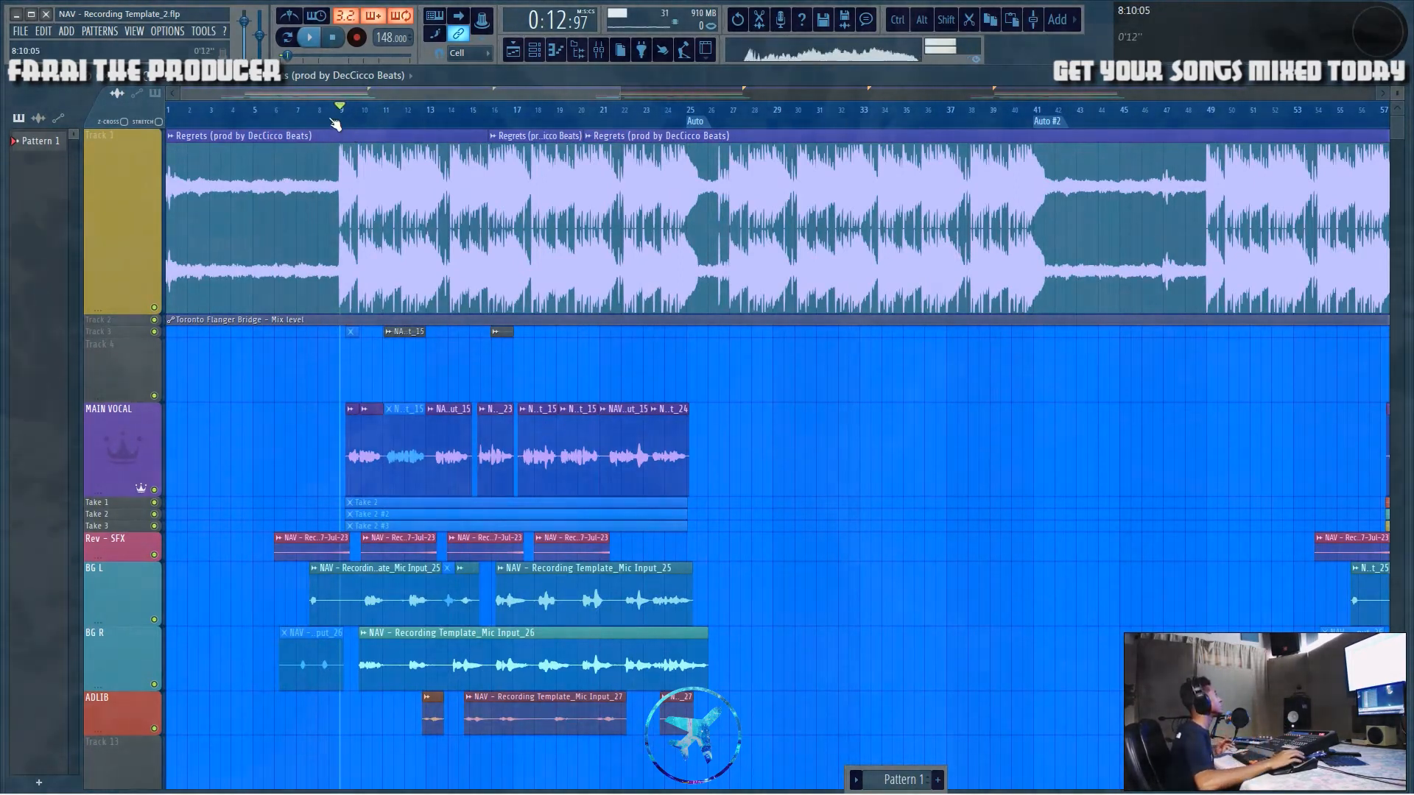
Step: Try cutting a gap into the beat clip just before bar 9, then undo the slice and resize
{"action": "scroll", "coordinate": [322, 119], "scroll_direction": "up", "scroll_amount": 6}
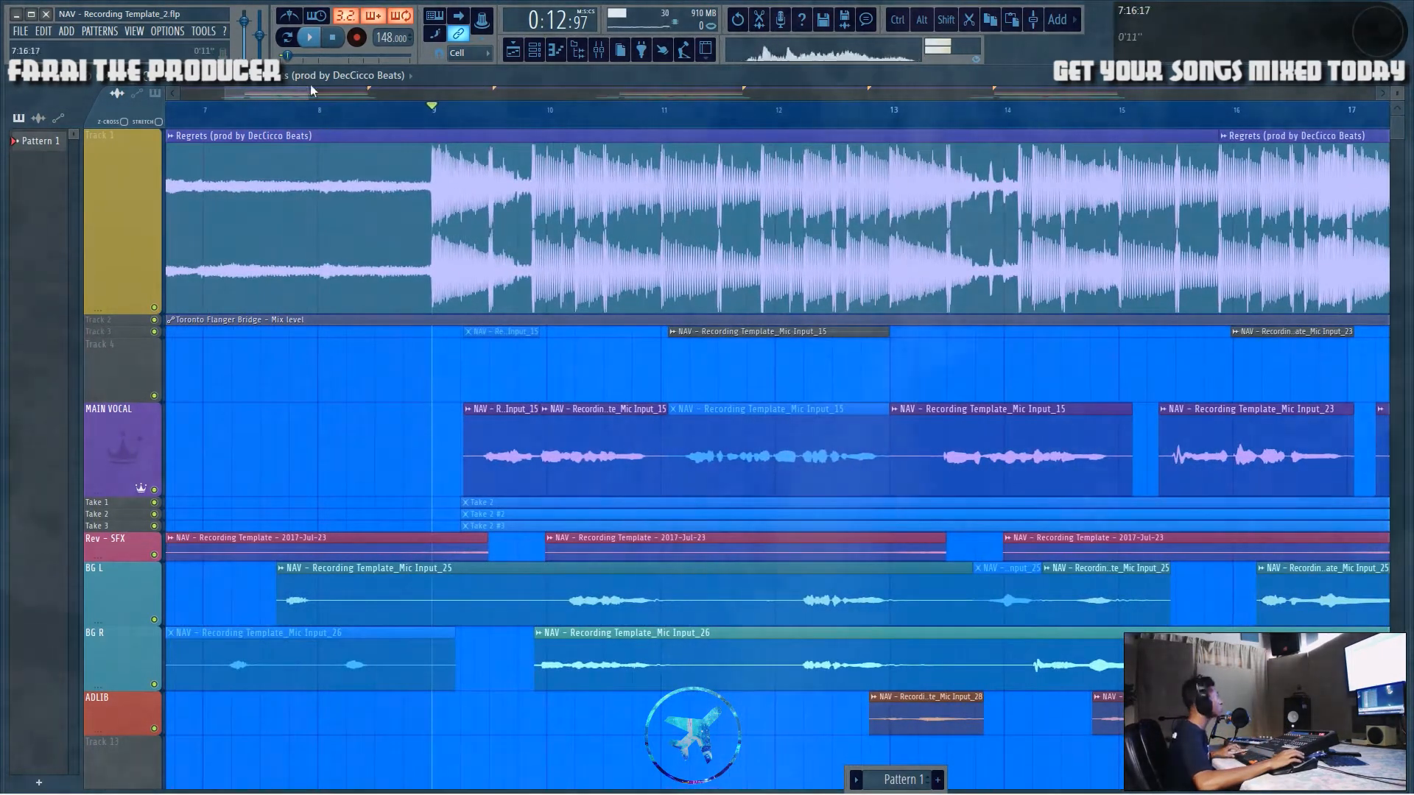
{"action": "left_click_drag", "start_coordinate": [287, 96], "coordinate": [239, 95]}
{"action": "left_click_drag", "start_coordinate": [499, 195], "coordinate": [1340, 254]}
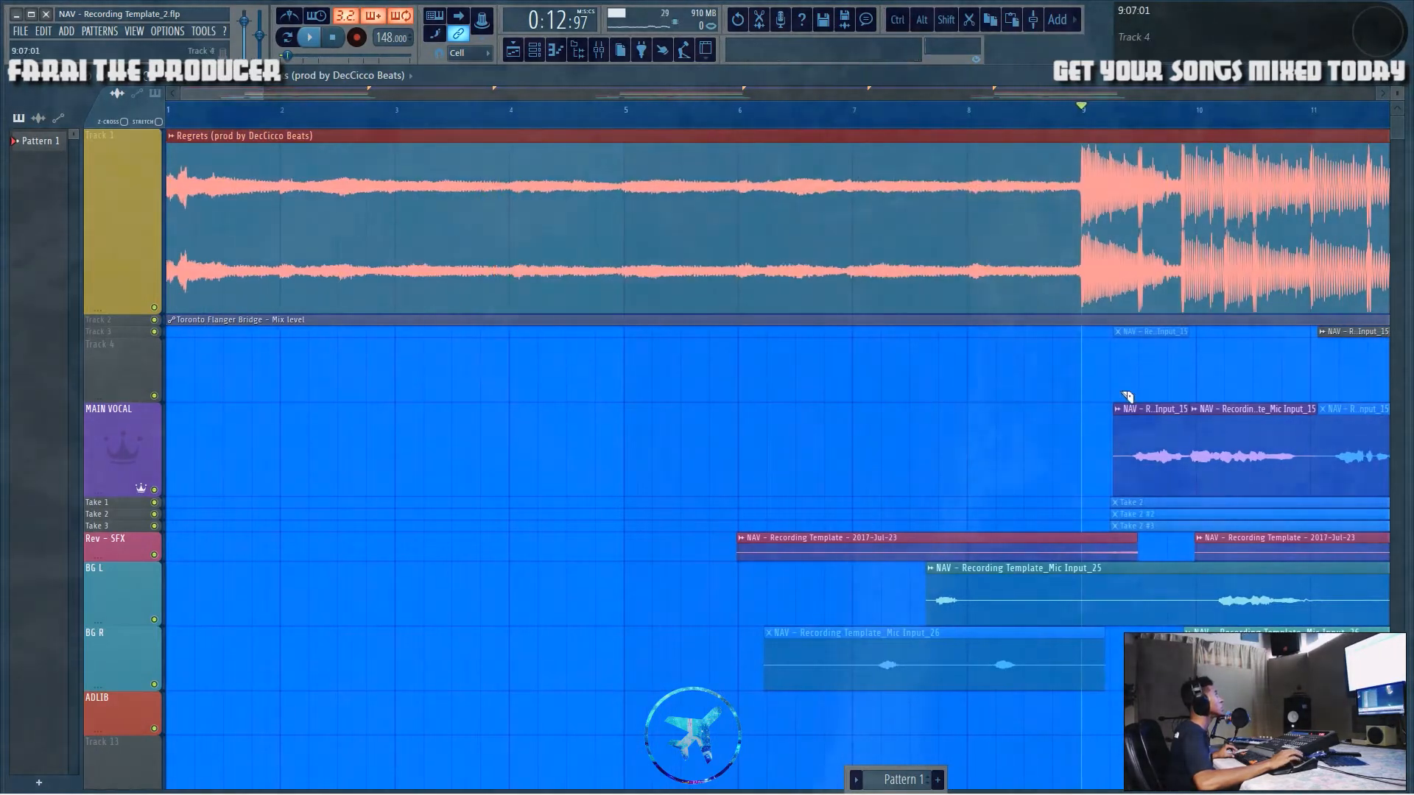
{"action": "left_click", "coordinate": [1034, 421], "text": "ctrl"}
{"action": "left_click_drag", "start_coordinate": [631, 156], "coordinate": [639, 228]}
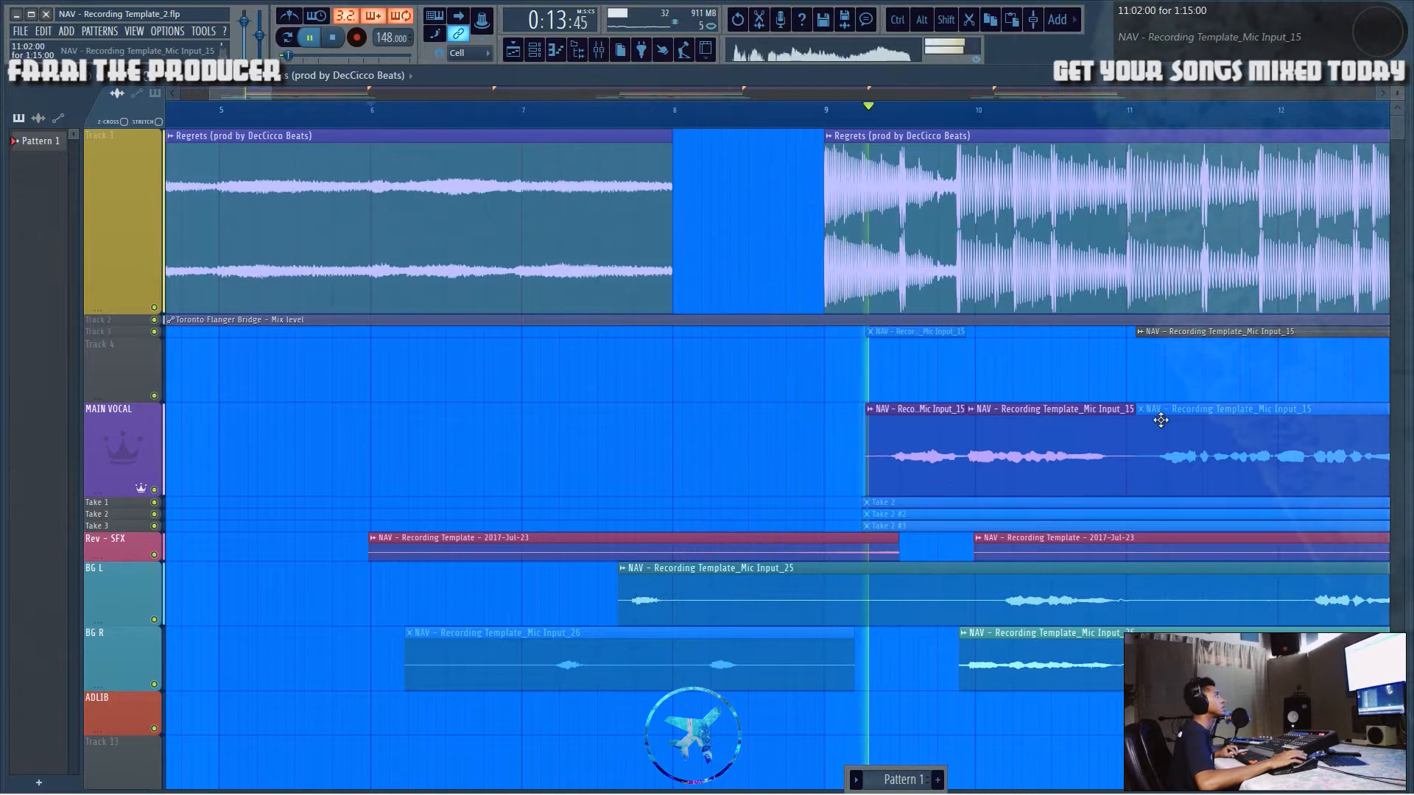
{"action": "key", "text": "ctrl+alt+z"}
{"action": "key", "text": "ctrl+alt+z"}
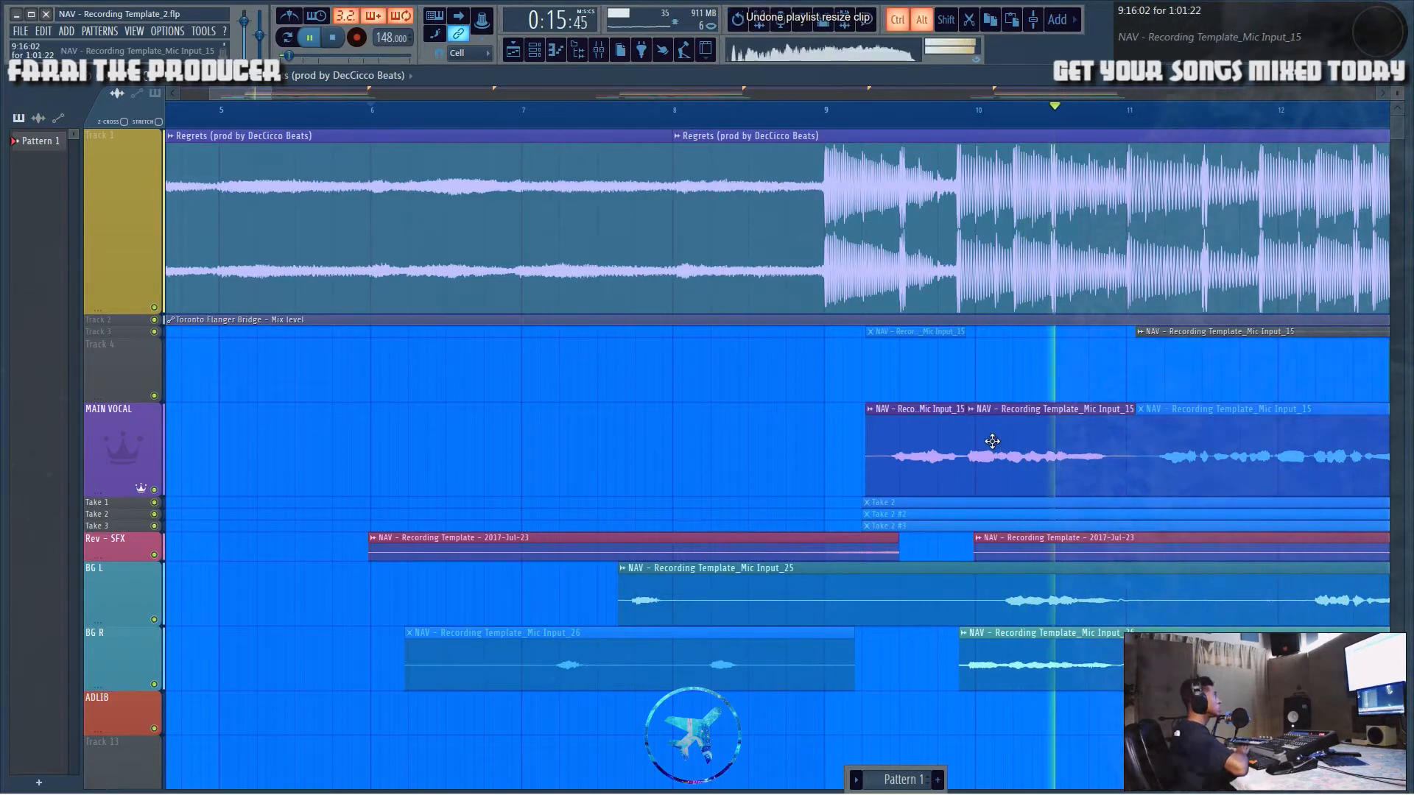
Step: Slice the beat clip at bar 16 and trim the second part to start at bar 17, leaving a one-bar gap
{"action": "key", "text": "space"}
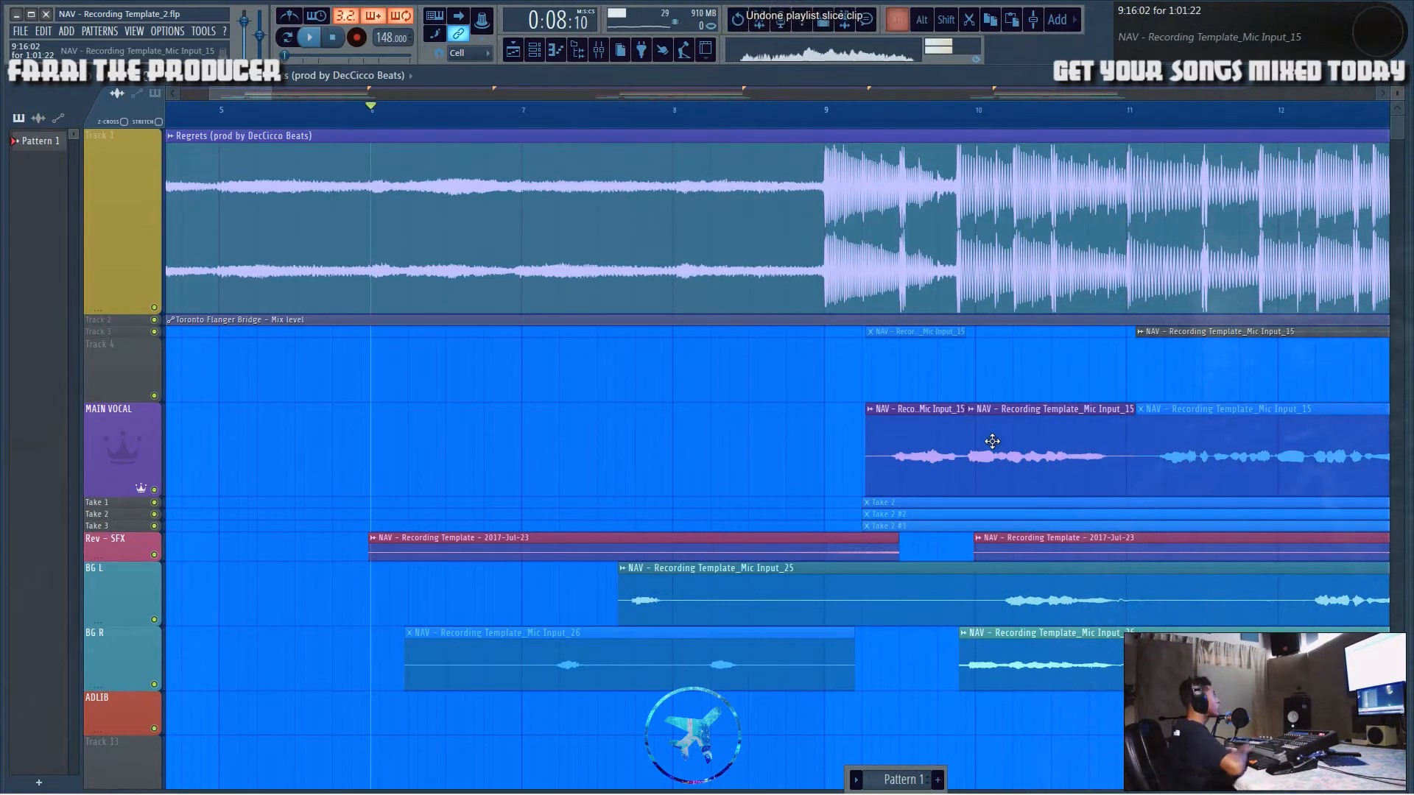
{"action": "scroll", "coordinate": [833, 118], "scroll_direction": "up", "scroll_amount": 8}
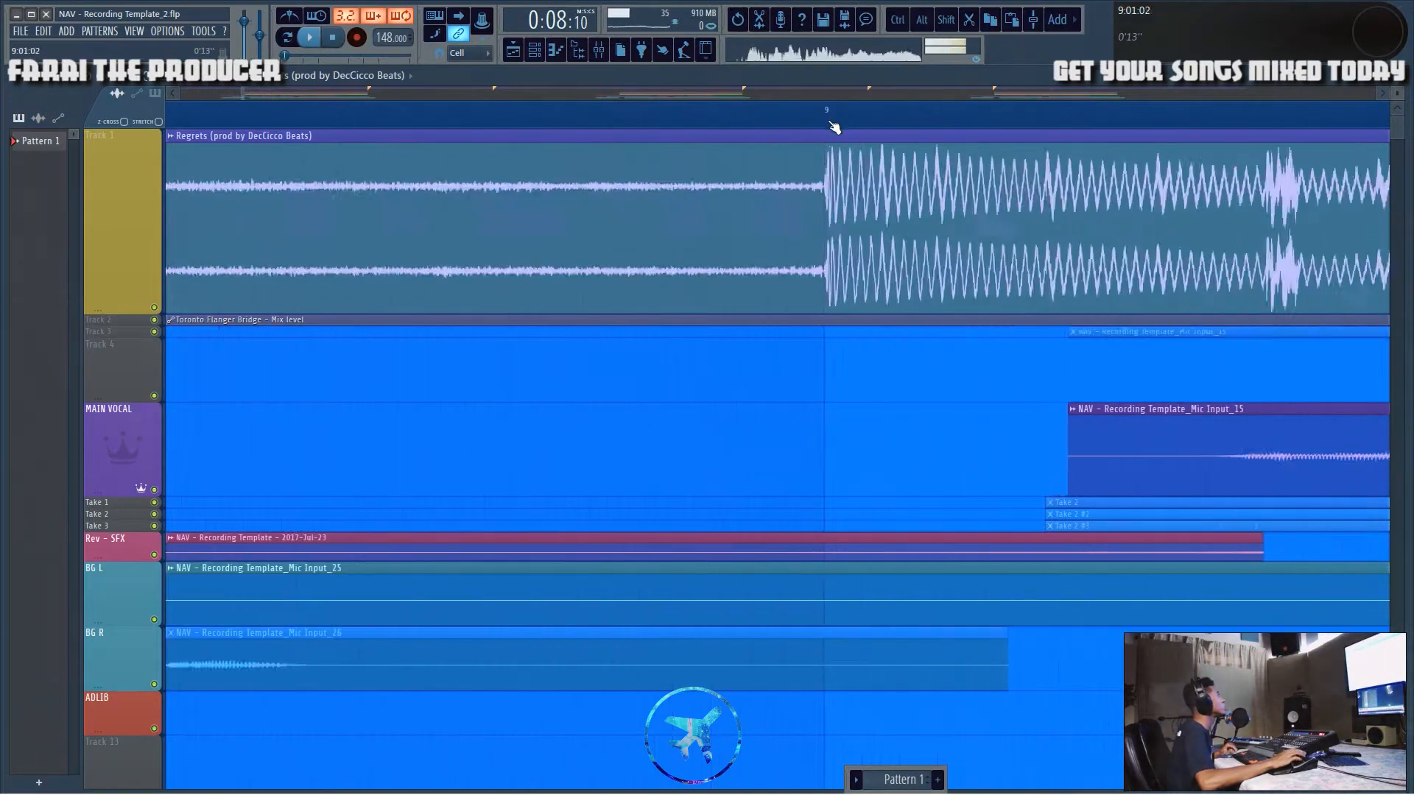
{"action": "left_click", "coordinate": [832, 114]}
{"action": "scroll", "coordinate": [834, 115], "scroll_direction": "down", "scroll_amount": 9}
{"action": "scroll", "coordinate": [837, 120], "scroll_direction": "down", "scroll_amount": 5}
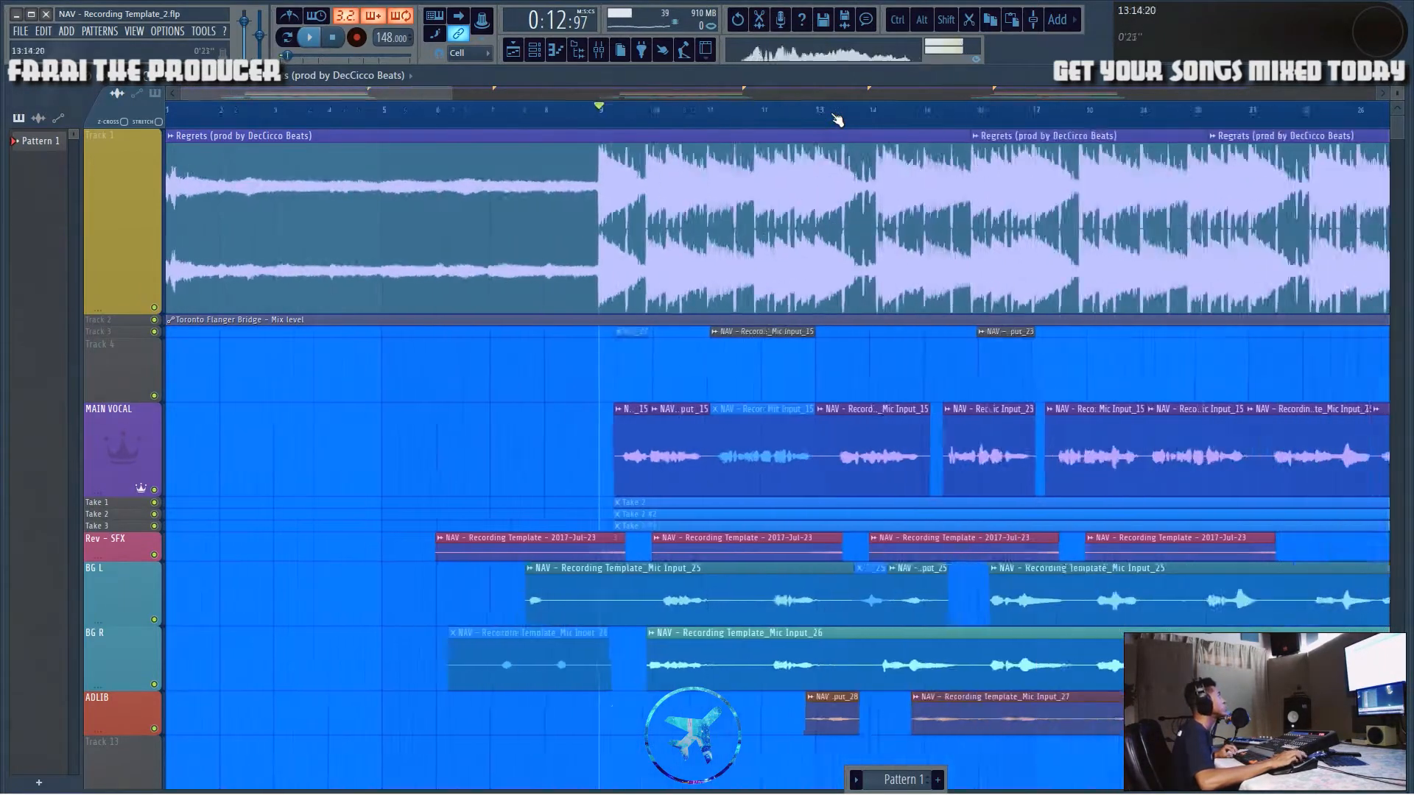
{"action": "scroll", "coordinate": [682, 117], "scroll_direction": "up", "scroll_amount": 7}
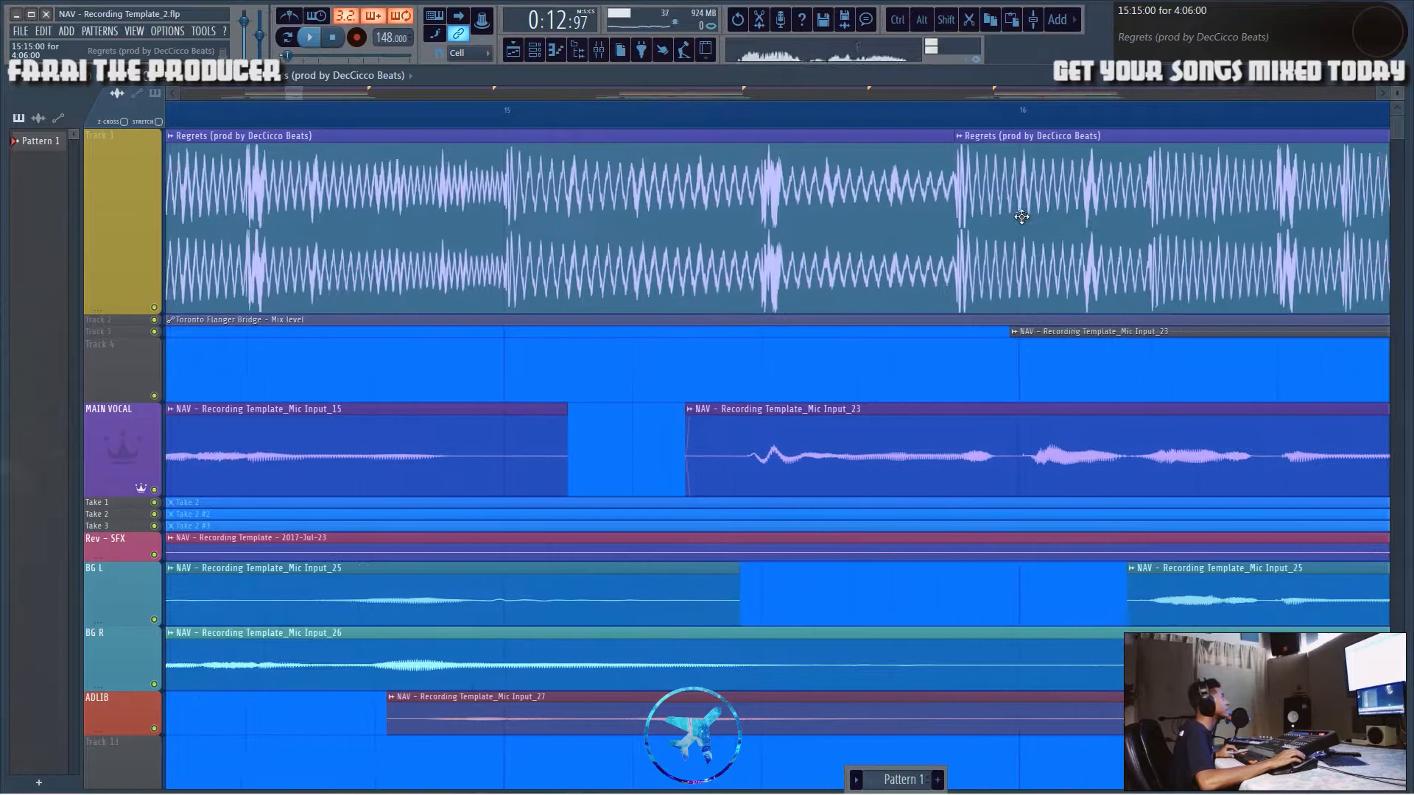
{"action": "left_click_drag", "start_coordinate": [1014, 198], "coordinate": [999, 224]}
{"action": "left_click", "coordinate": [963, 116]}
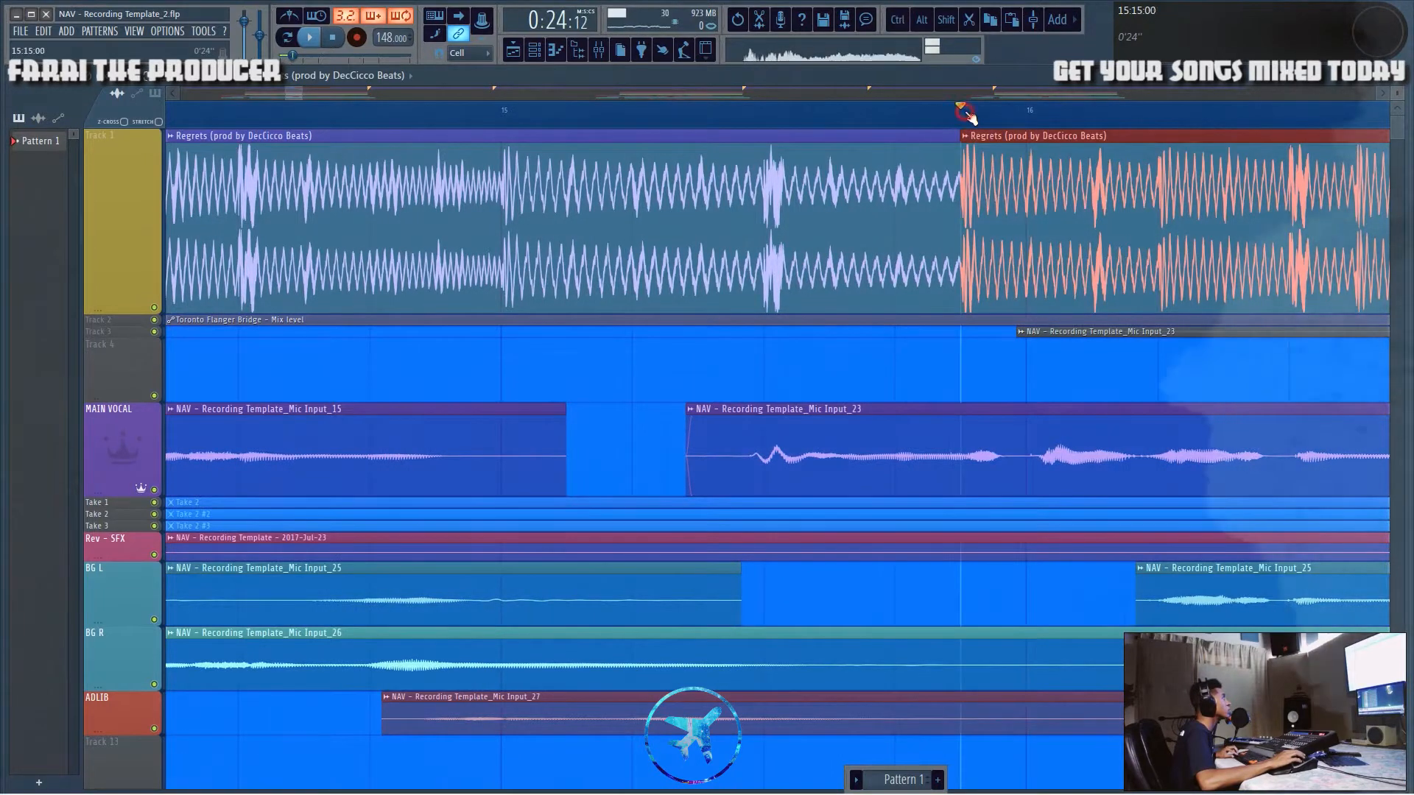
{"action": "scroll", "coordinate": [970, 118], "scroll_direction": "down", "scroll_amount": 3}
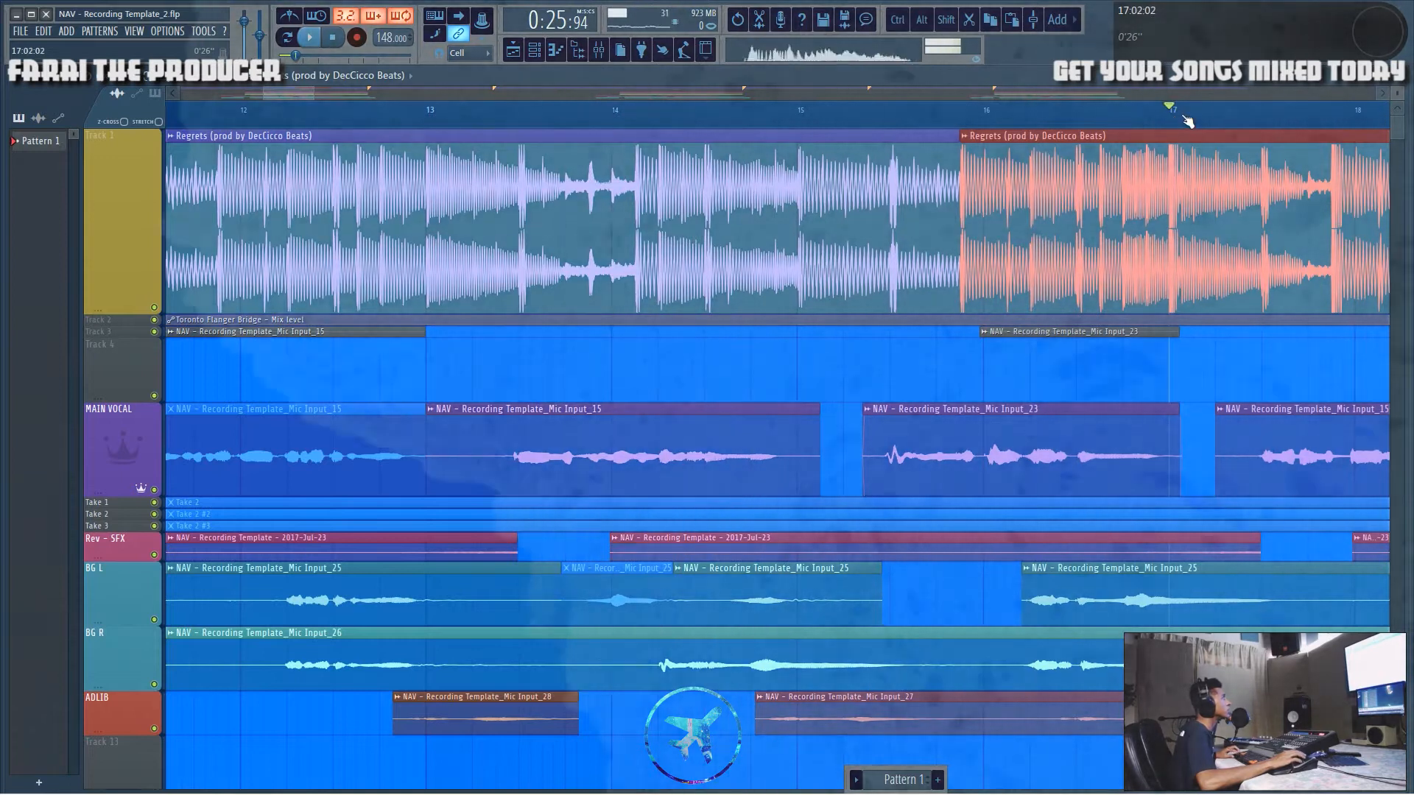
{"action": "key", "text": "space"}
{"action": "key", "text": "space"}
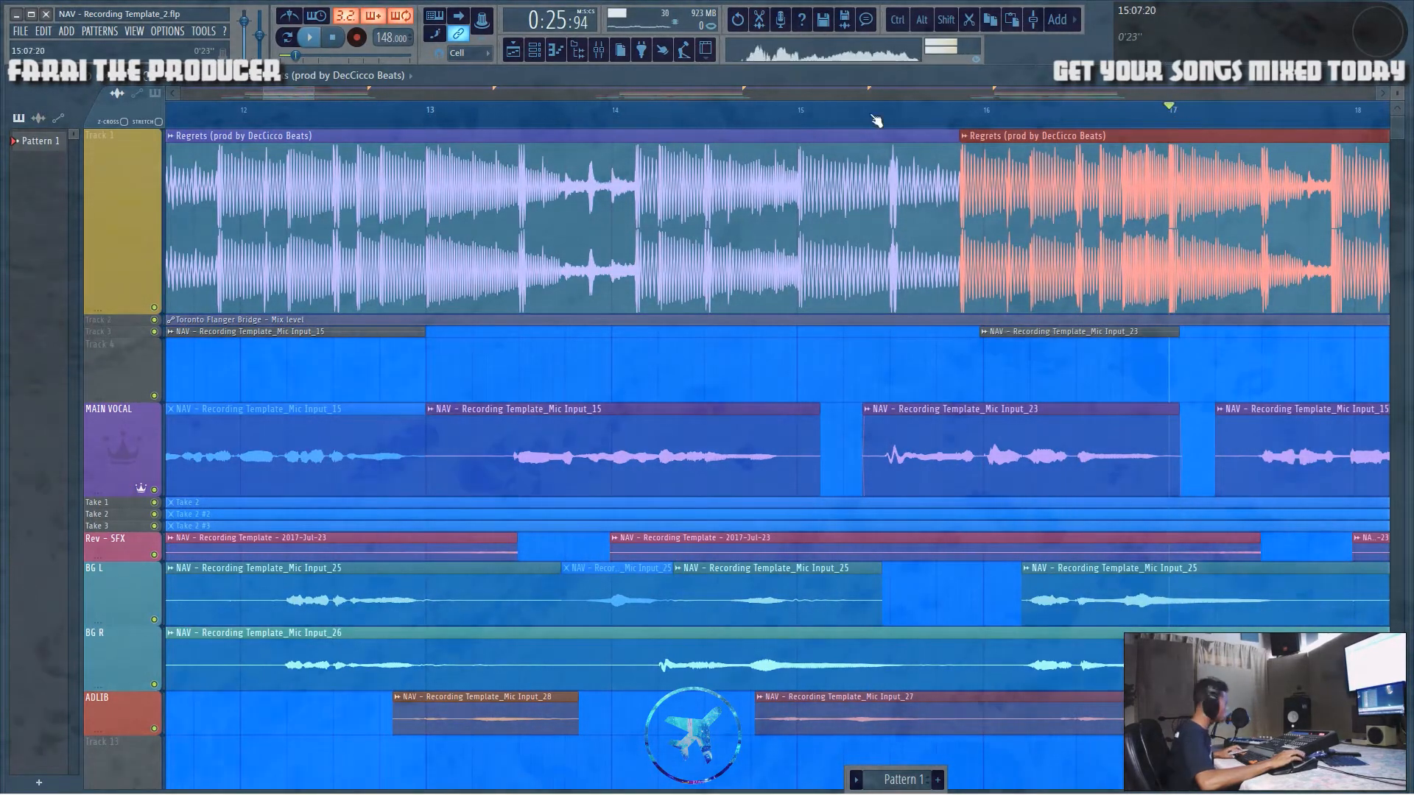
{"action": "left_click_drag", "start_coordinate": [961, 189], "coordinate": [1183, 189]}
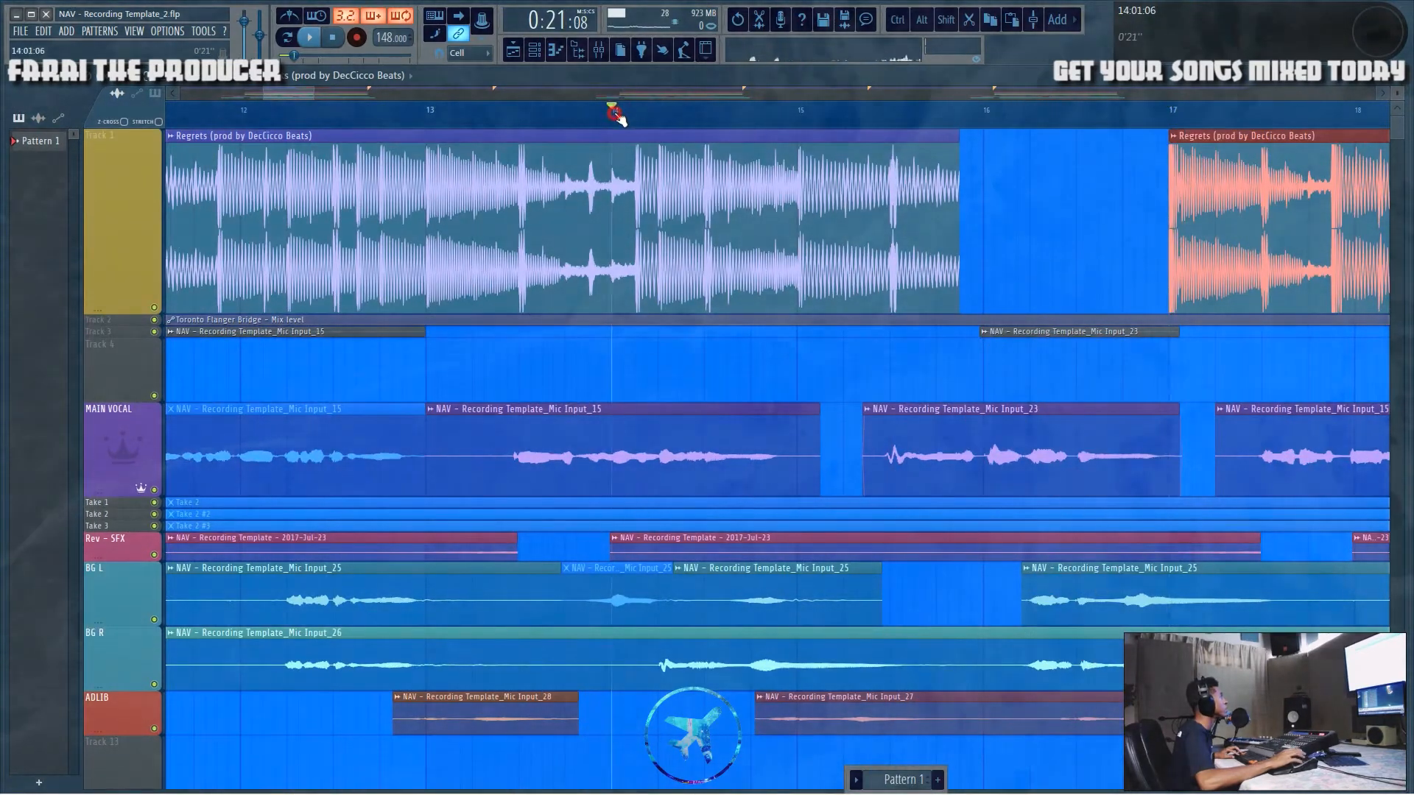
Step: Play back the section around the new gap at bars 16–17 to review the drop
{"action": "scroll", "coordinate": [615, 114], "scroll_direction": "down", "scroll_amount": 4}
{"action": "key", "text": "space"}
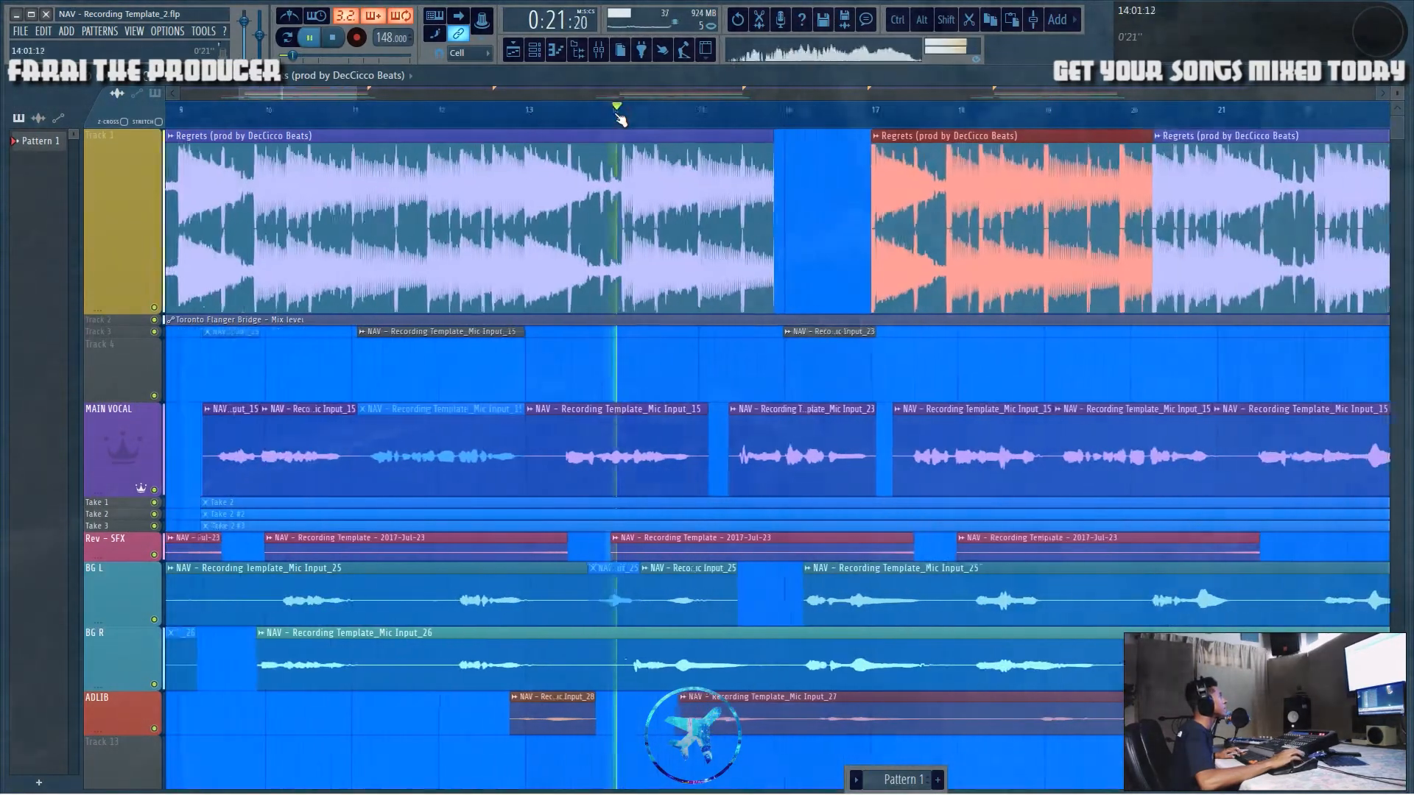
{"action": "left_click", "coordinate": [784, 174], "text": "ctrl"}
{"action": "scroll", "coordinate": [854, 128], "scroll_direction": "up", "scroll_amount": 2}
{"action": "scroll", "coordinate": [856, 134], "scroll_direction": "up", "scroll_amount": 2}
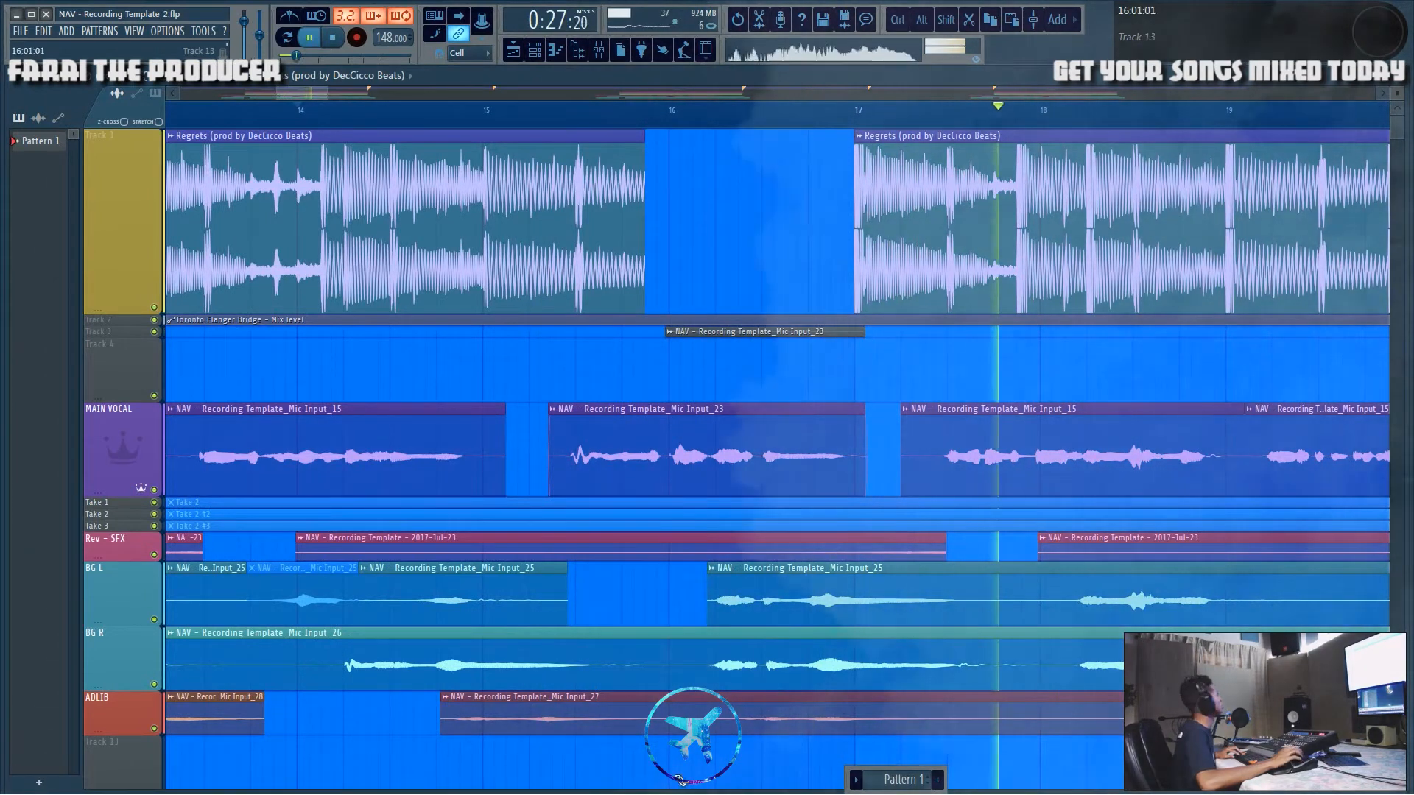
{"action": "key", "text": "space"}
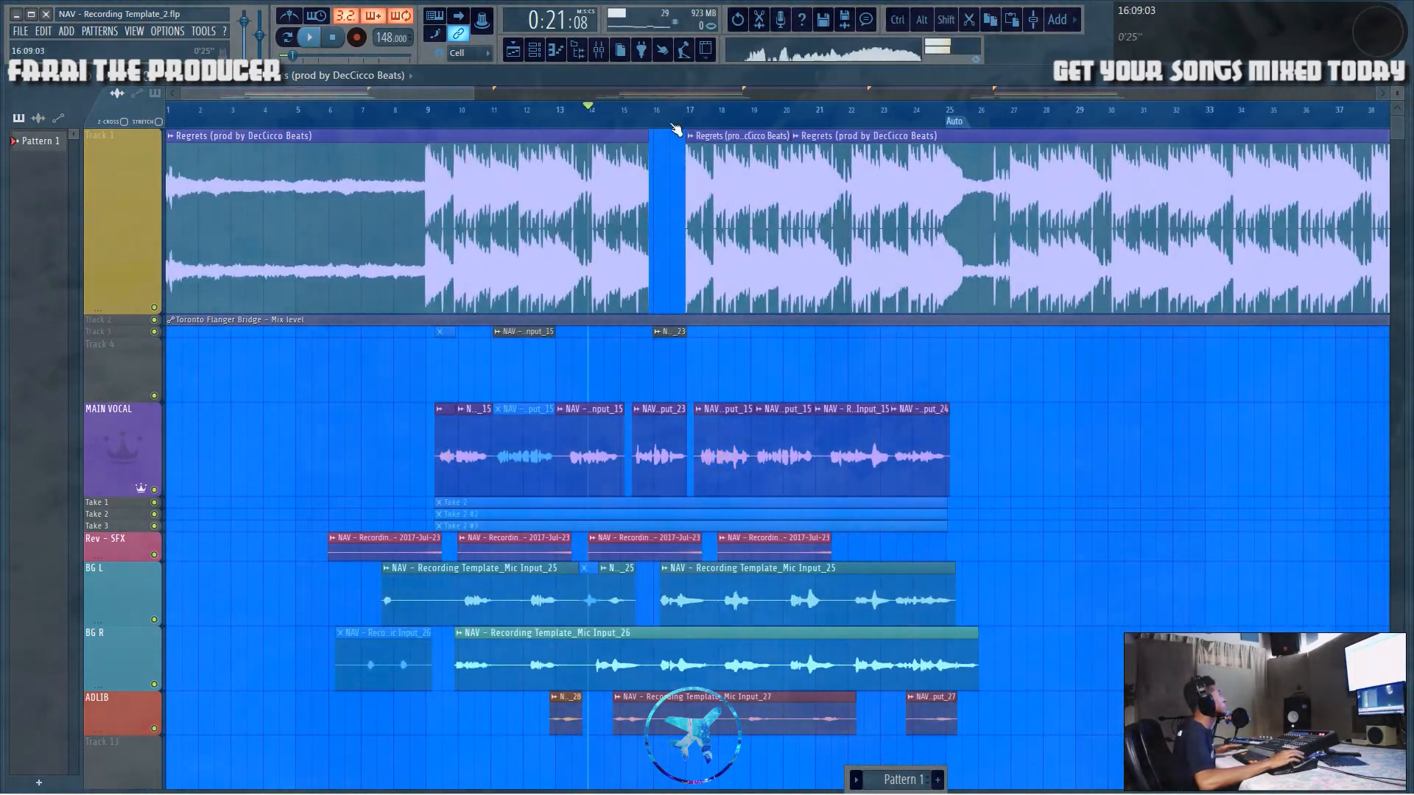
{"action": "scroll", "coordinate": [676, 132], "scroll_direction": "up", "scroll_amount": 3}
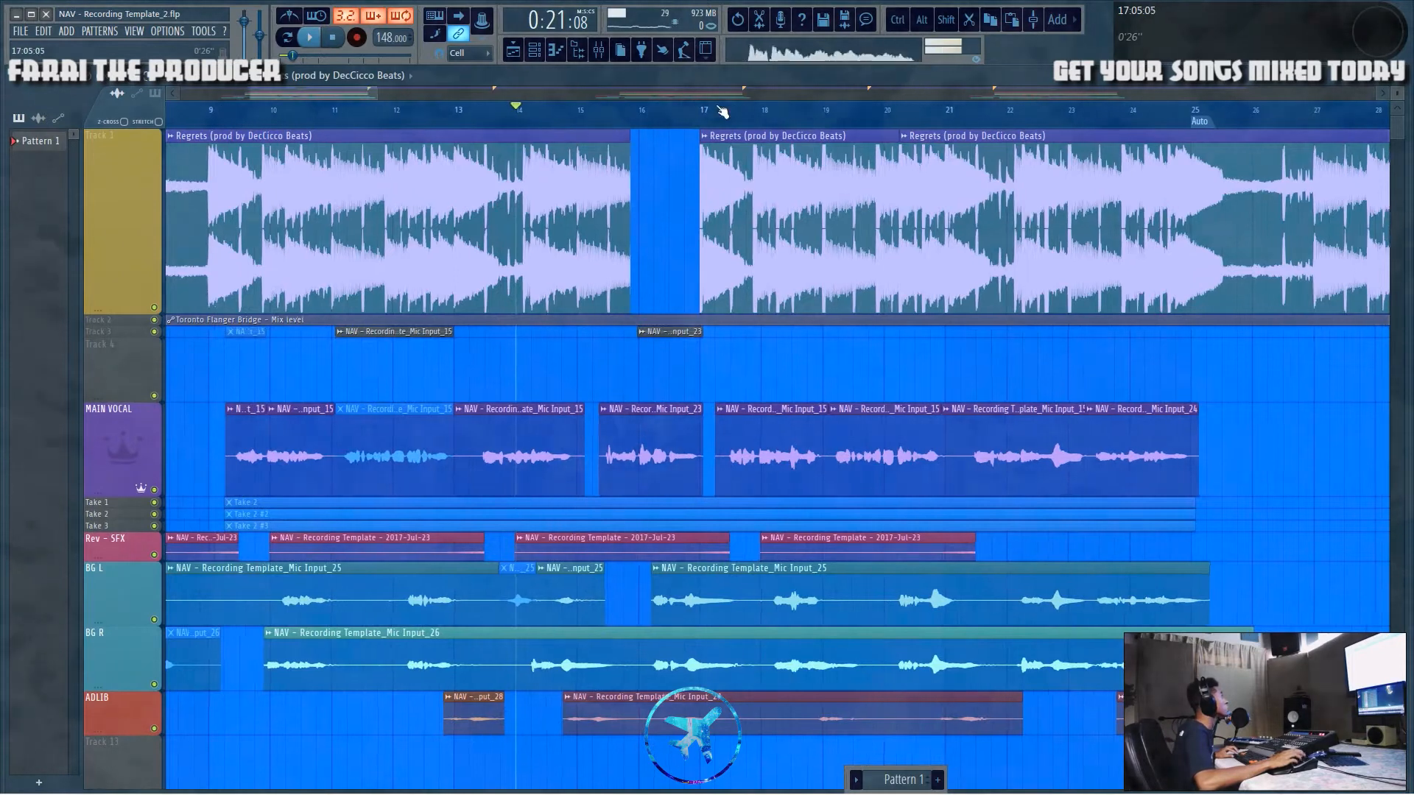
{"action": "scroll", "coordinate": [722, 111], "scroll_direction": "up", "scroll_amount": 4}
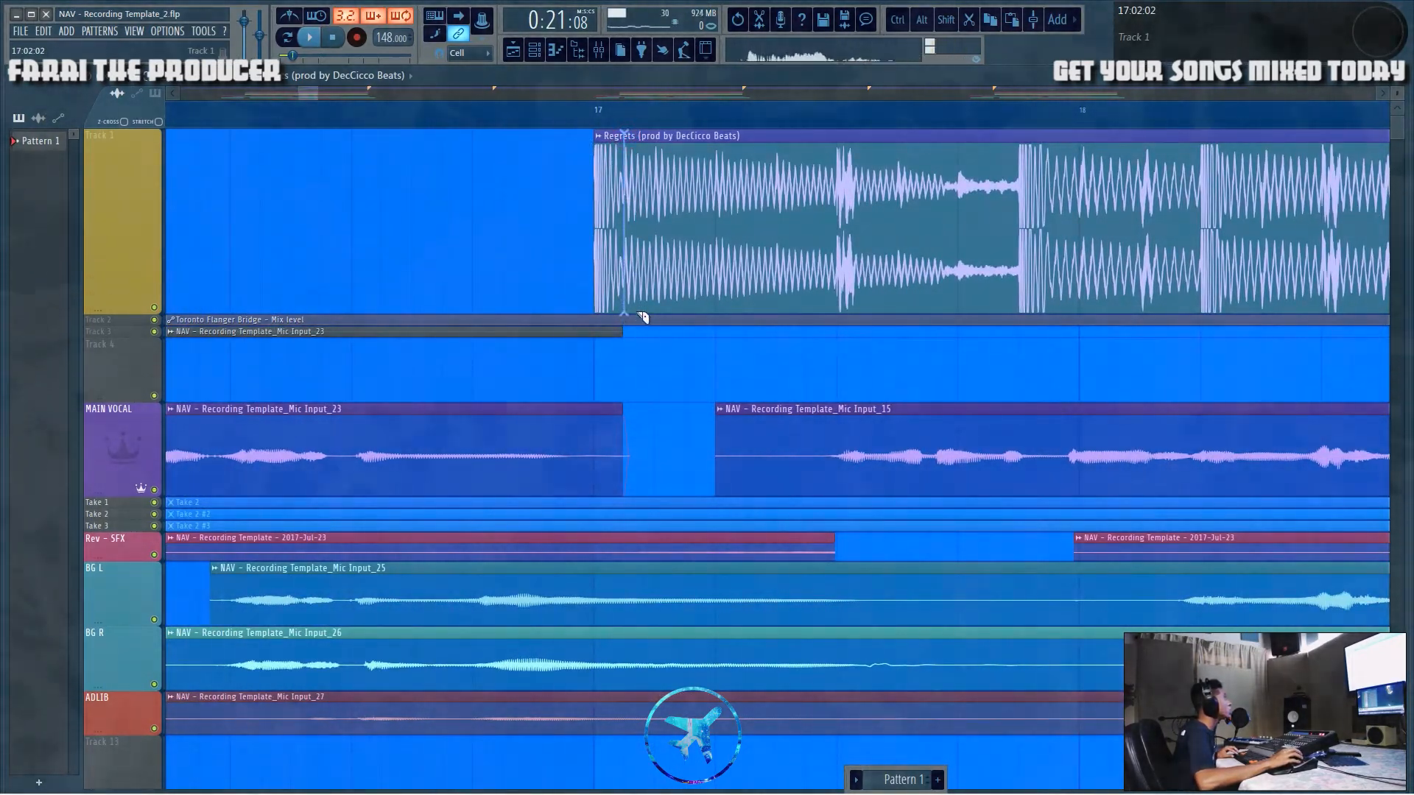
Step: Slice a short chunk from the start of the beat at bar 17 and duplicate it into the gap as a stutter fill
{"action": "left_click", "coordinate": [611, 186]}
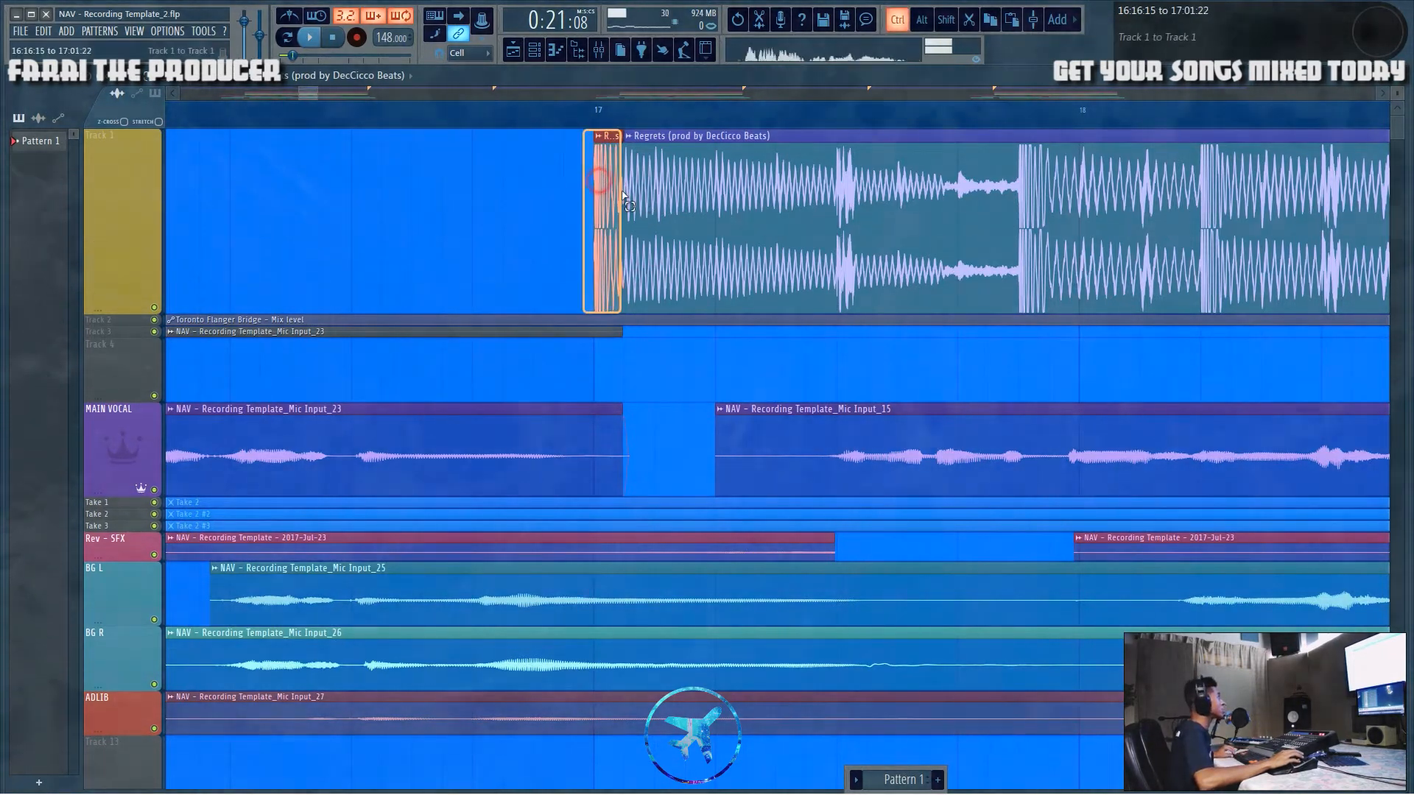
{"action": "left_click_drag", "start_coordinate": [563, 193], "coordinate": [536, 208]}
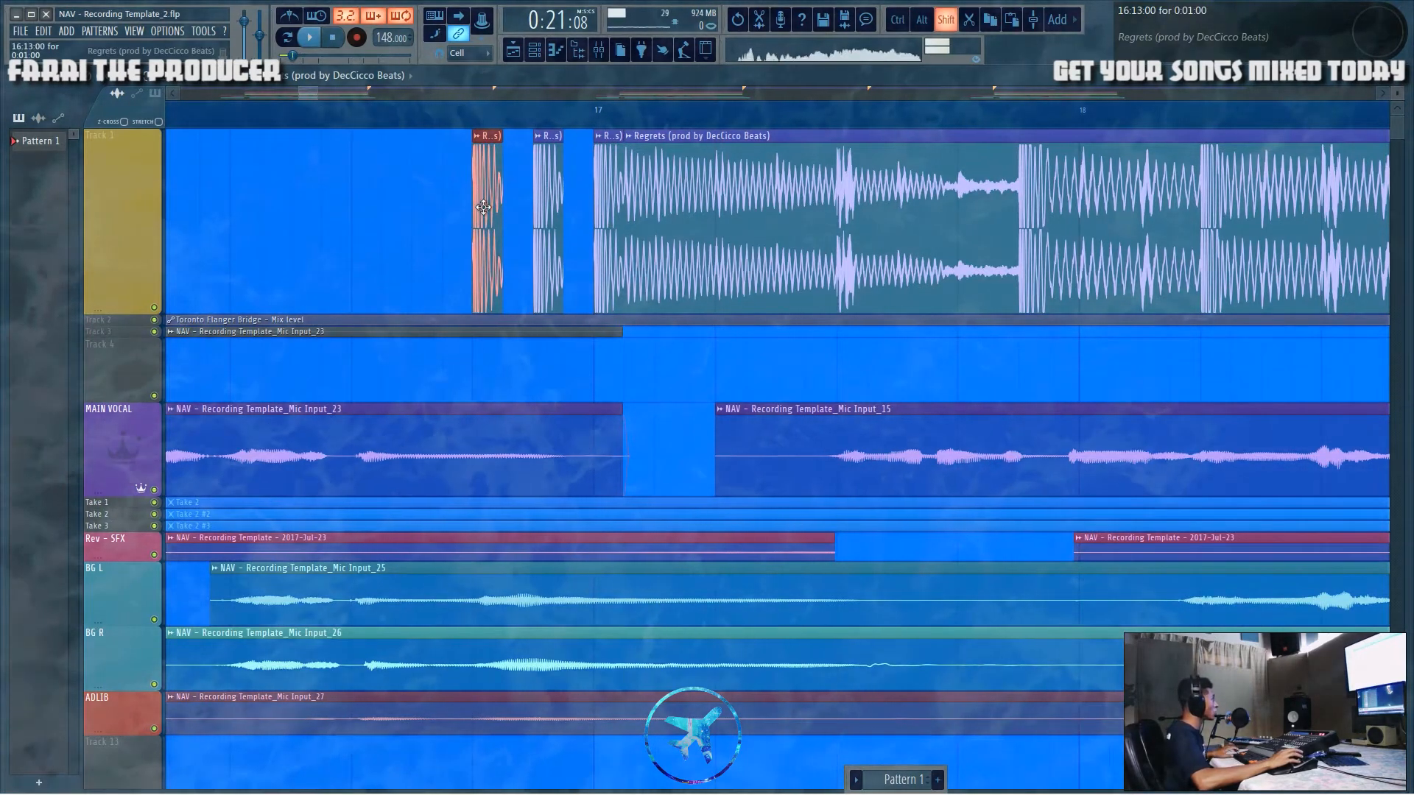
{"action": "left_click_drag", "start_coordinate": [486, 209], "coordinate": [356, 211]}
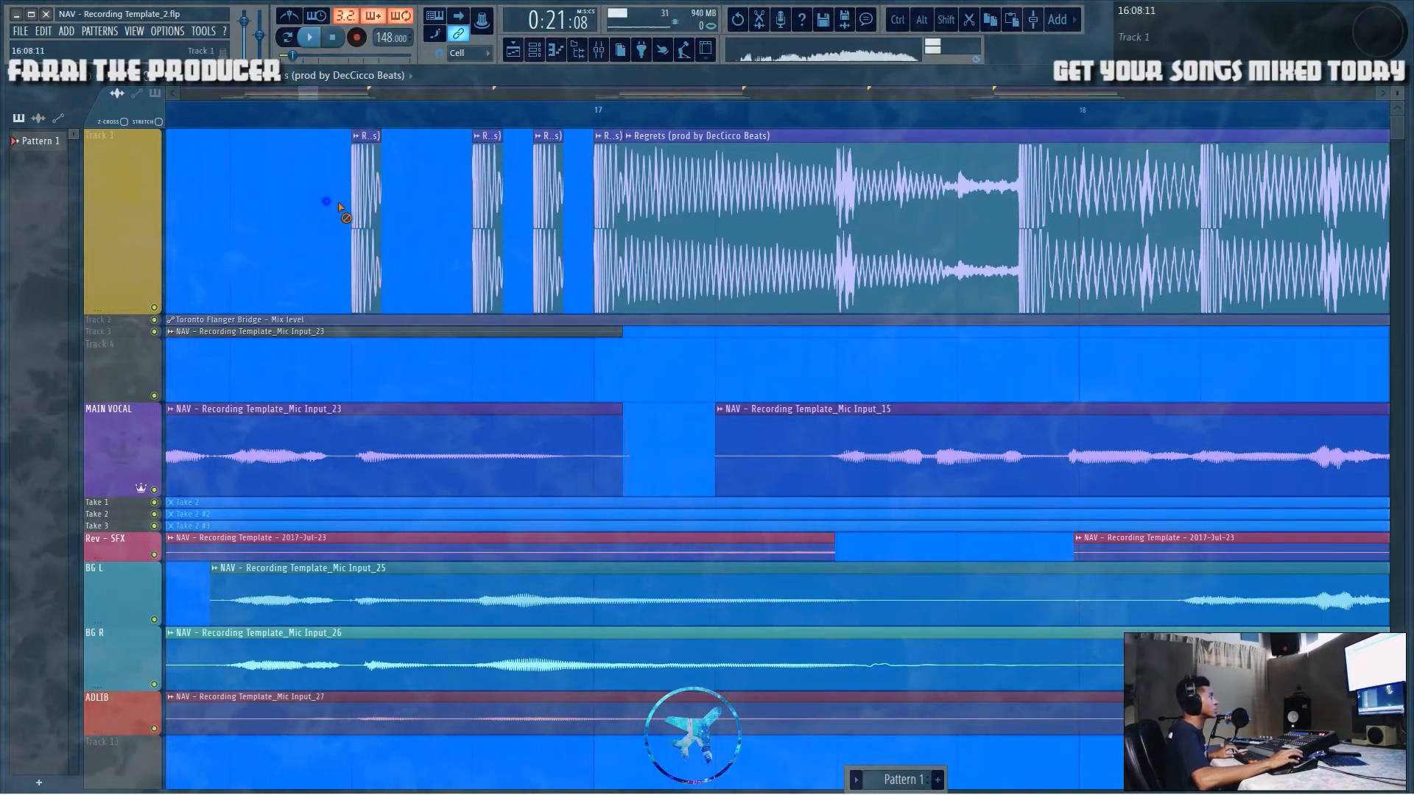
{"action": "right_click", "coordinate": [359, 207]}
{"action": "scroll", "coordinate": [443, 181], "scroll_direction": "down", "scroll_amount": 2}
{"action": "left_click_drag", "start_coordinate": [433, 193], "coordinate": [517, 189]}
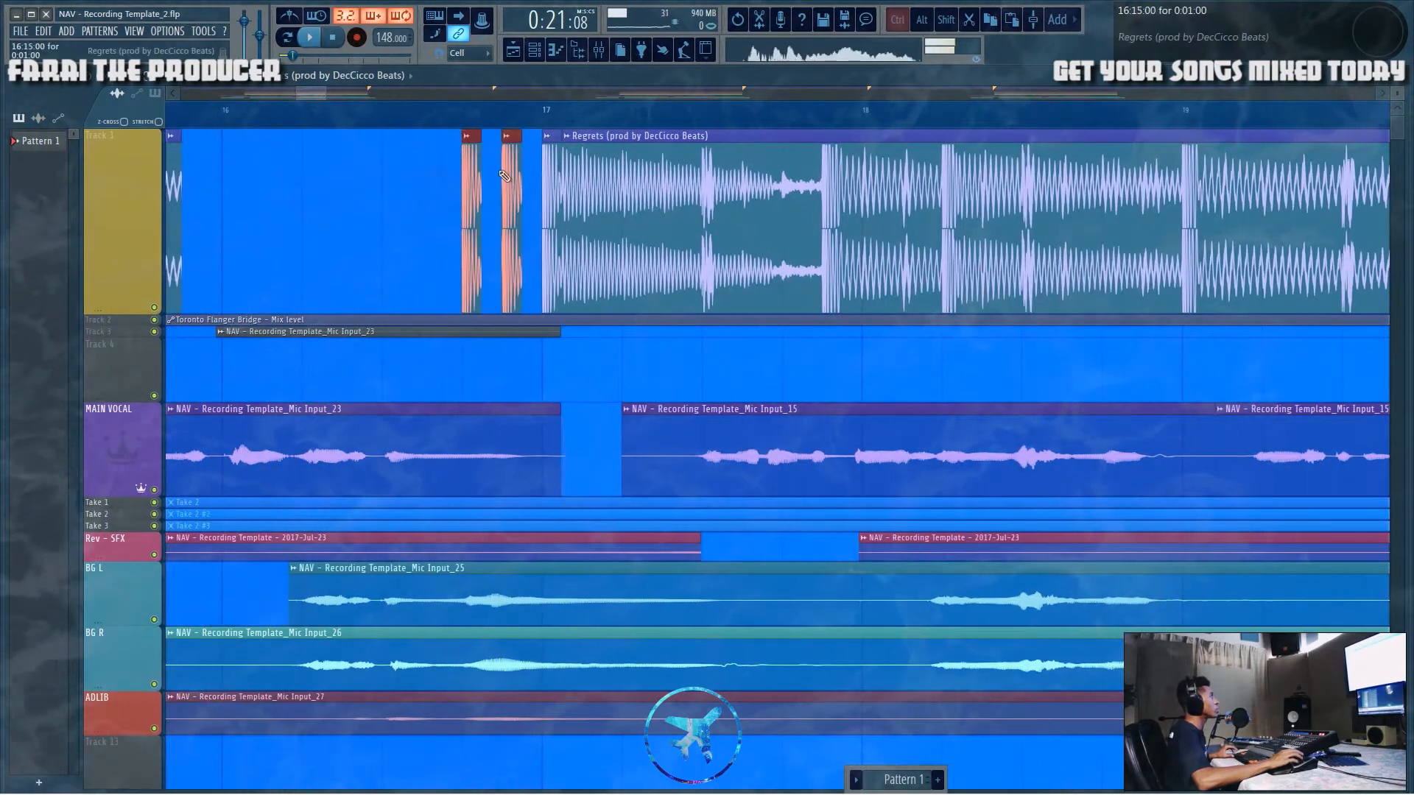
Step: Play back the stutter fill in the gap before bar 17 to review it
{"action": "scroll", "coordinate": [468, 126], "scroll_direction": "down", "scroll_amount": 3}
{"action": "left_click_drag", "start_coordinate": [312, 95], "coordinate": [293, 95]}
{"action": "left_click", "coordinate": [449, 113]}
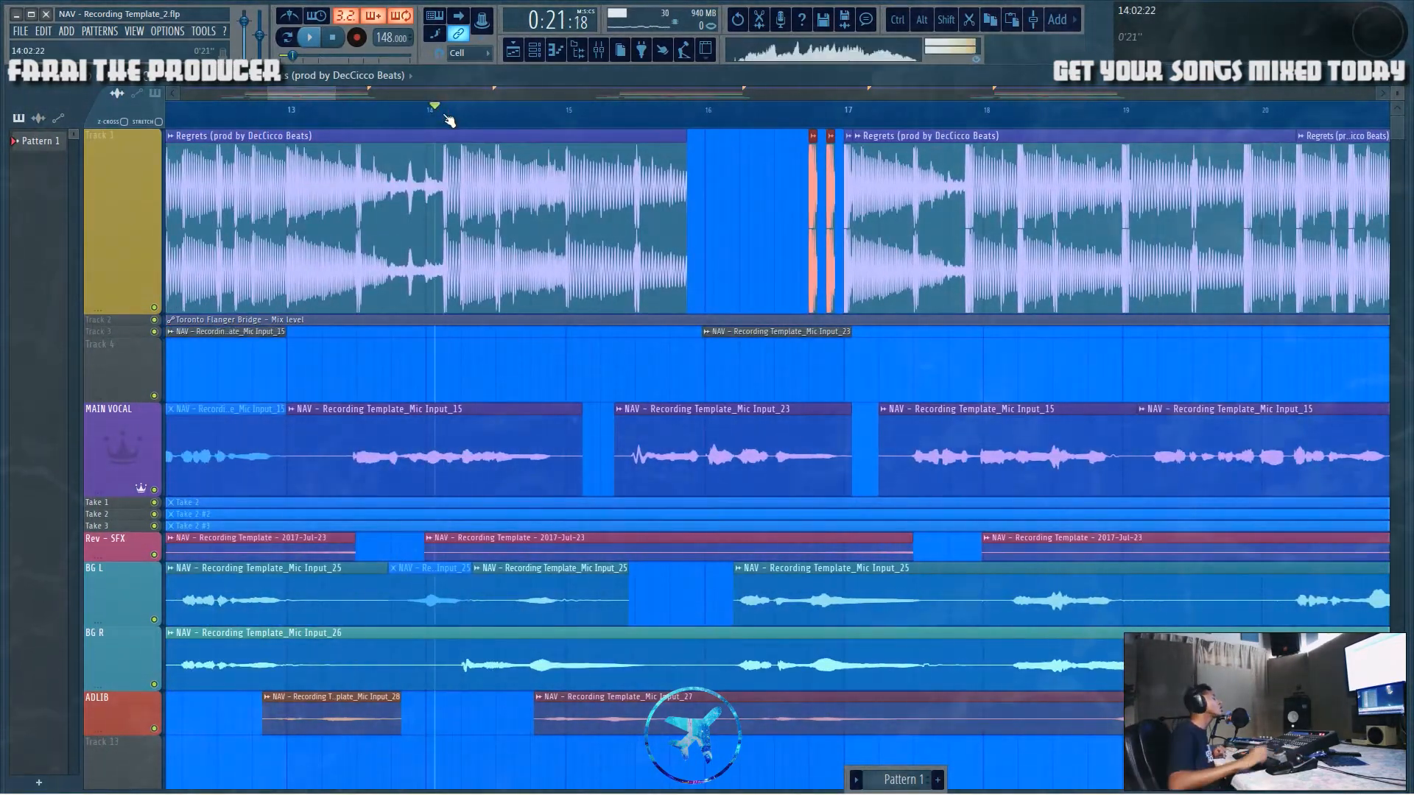
{"action": "left_click", "coordinate": [737, 203]}
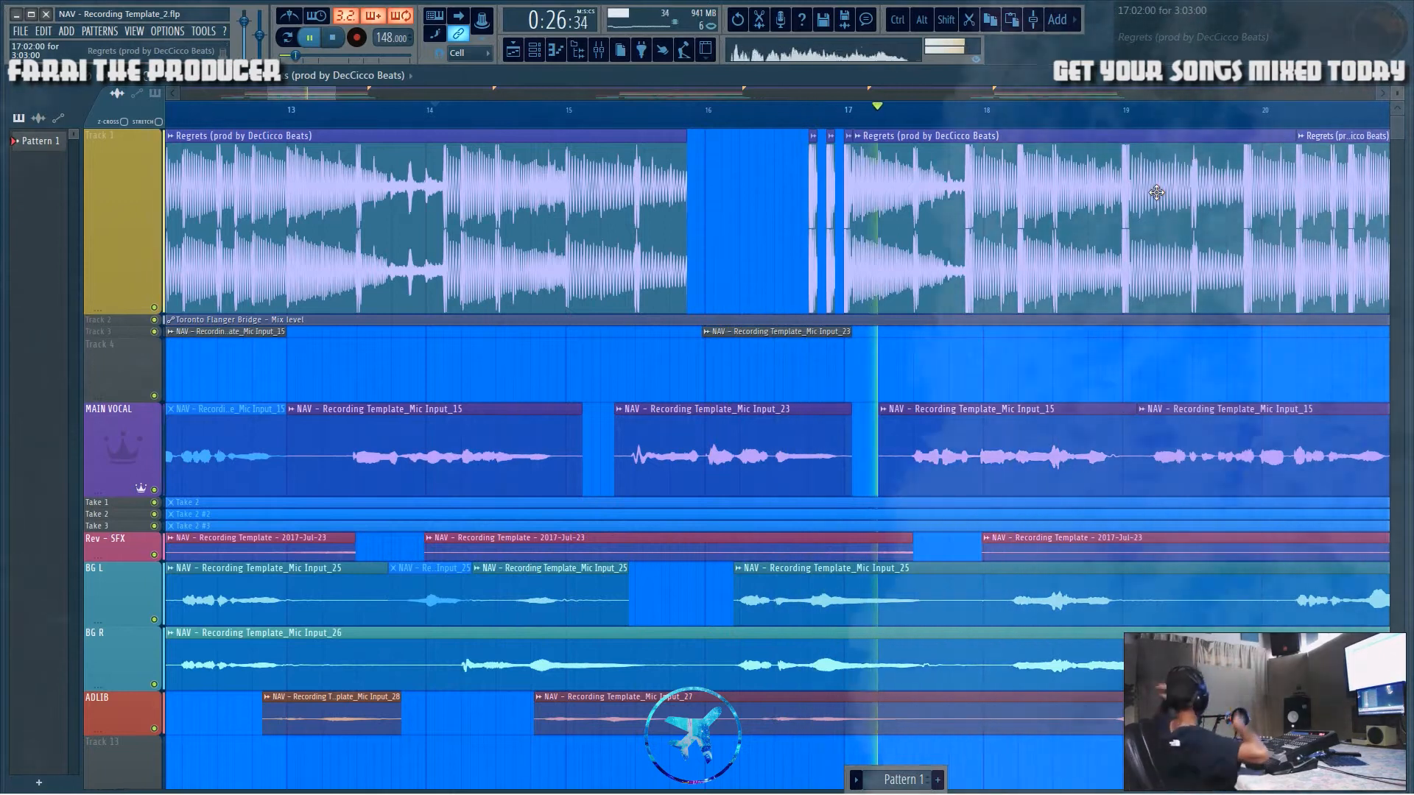
{"action": "key", "text": "space"}
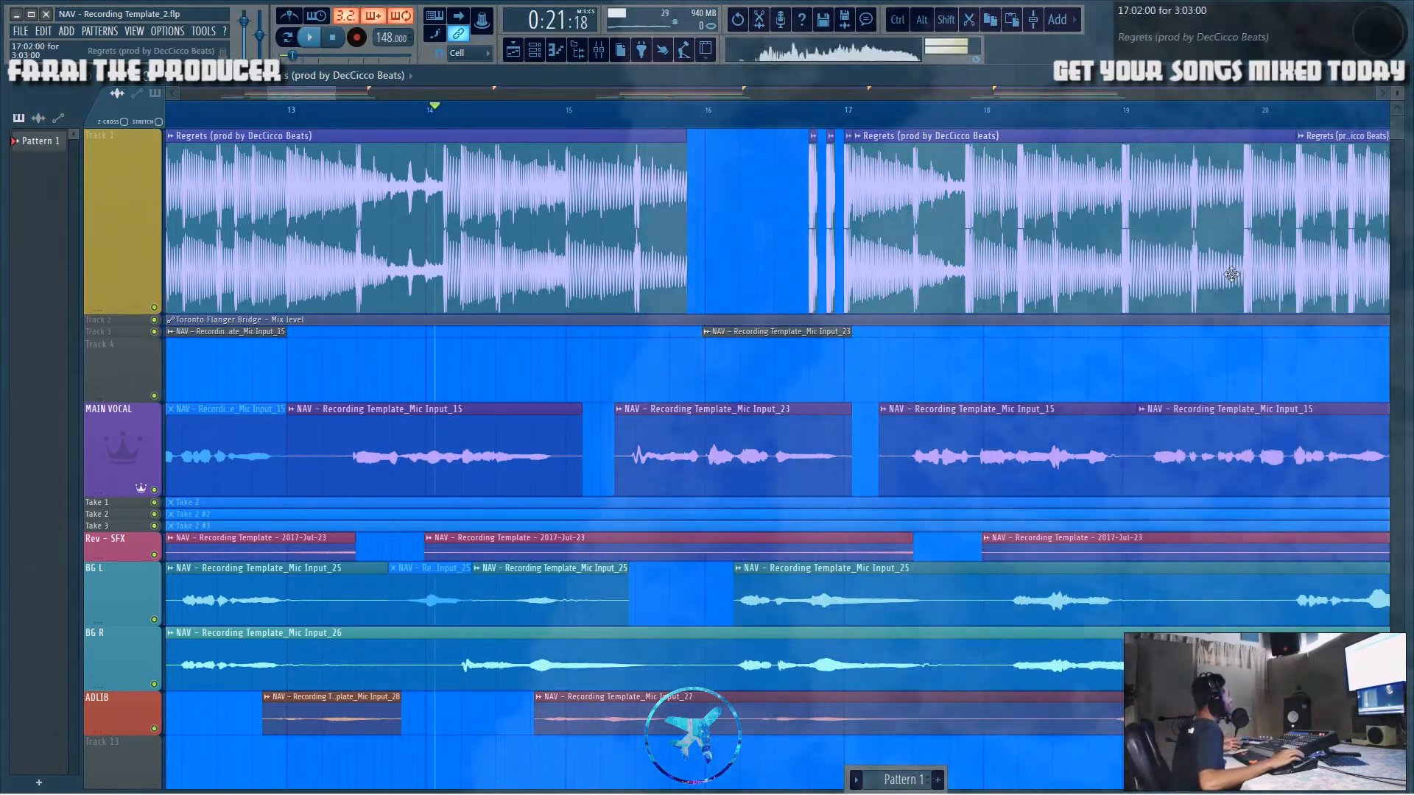
Step: Replace the stutter chunks before bar 17 with three shorter beat chunks placed on a 1/3-beat snap grid
{"action": "scroll", "coordinate": [811, 134], "scroll_direction": "up", "scroll_amount": 5}
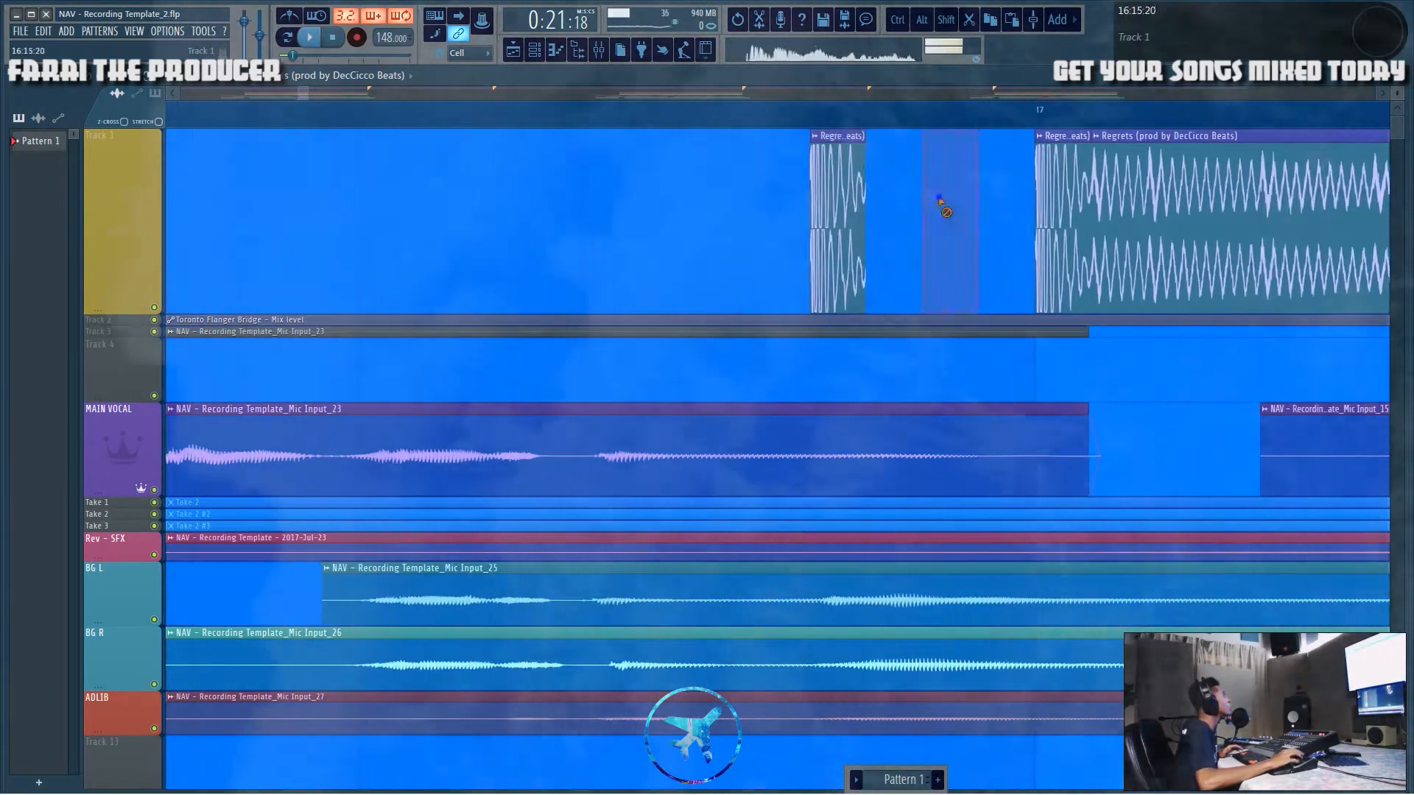
{"action": "right_click", "coordinate": [964, 210]}
{"action": "right_click", "coordinate": [838, 199]}
{"action": "left_click", "coordinate": [473, 55]}
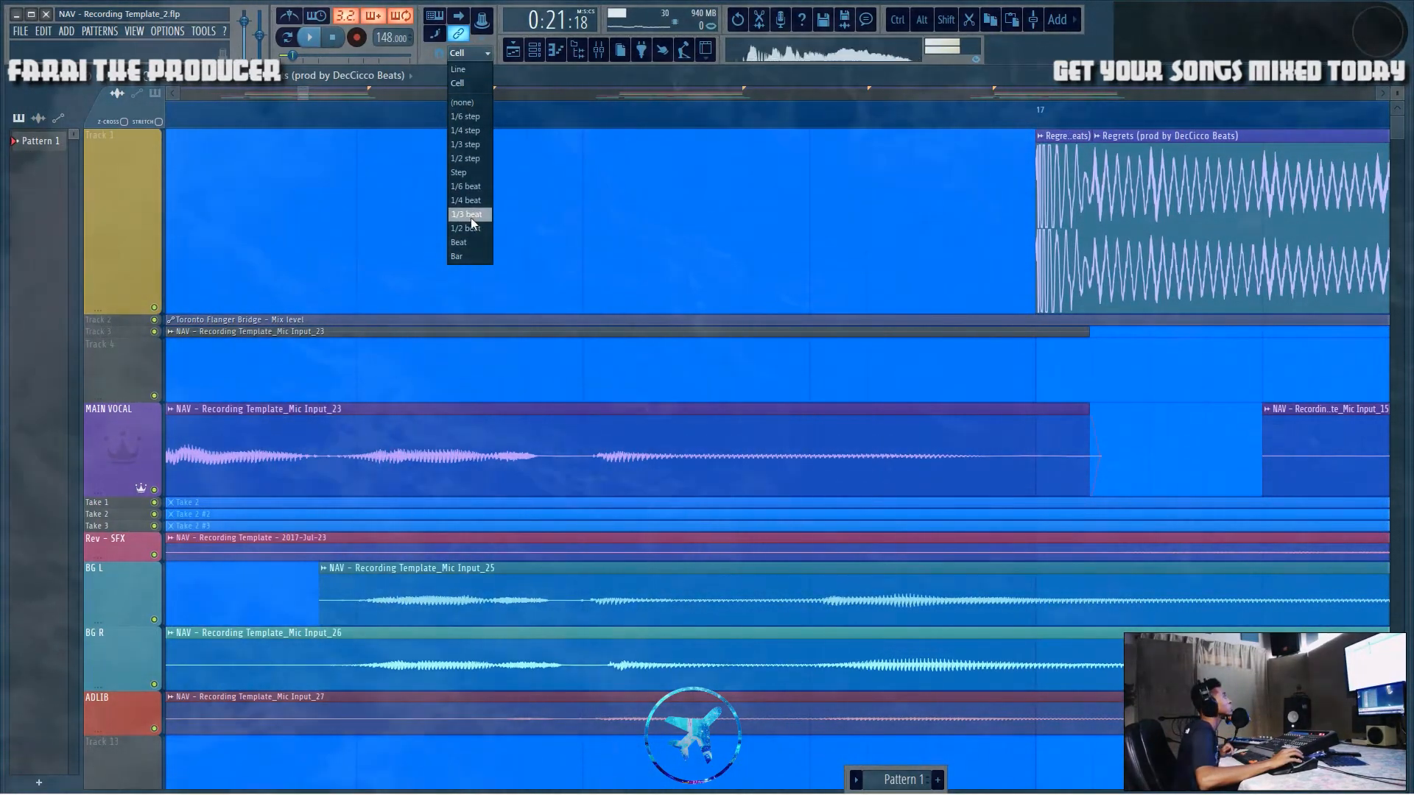
{"action": "mouse_move", "coordinate": [1042, 244]}
{"action": "left_mouse_down", "text": "shift"}
{"action": "mouse_move", "coordinate": [823, 260]}
{"action": "mouse_move", "coordinate": [969, 271]}
{"action": "left_mouse_up", "text": "shift"}
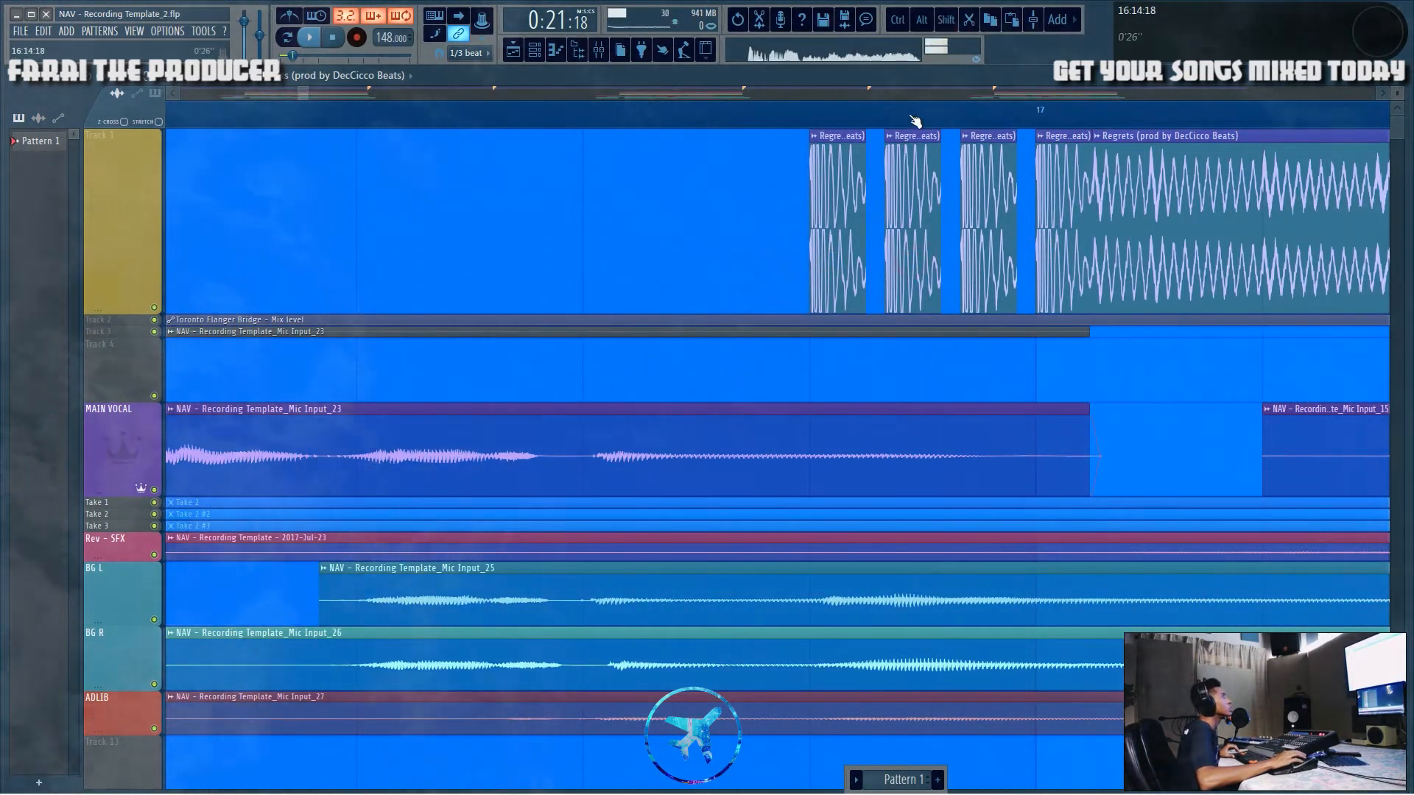
Step: Play back the gap before bar 17 to review the new 1/3-beat stutter
{"action": "scroll", "coordinate": [918, 117], "scroll_direction": "down", "scroll_amount": 5}
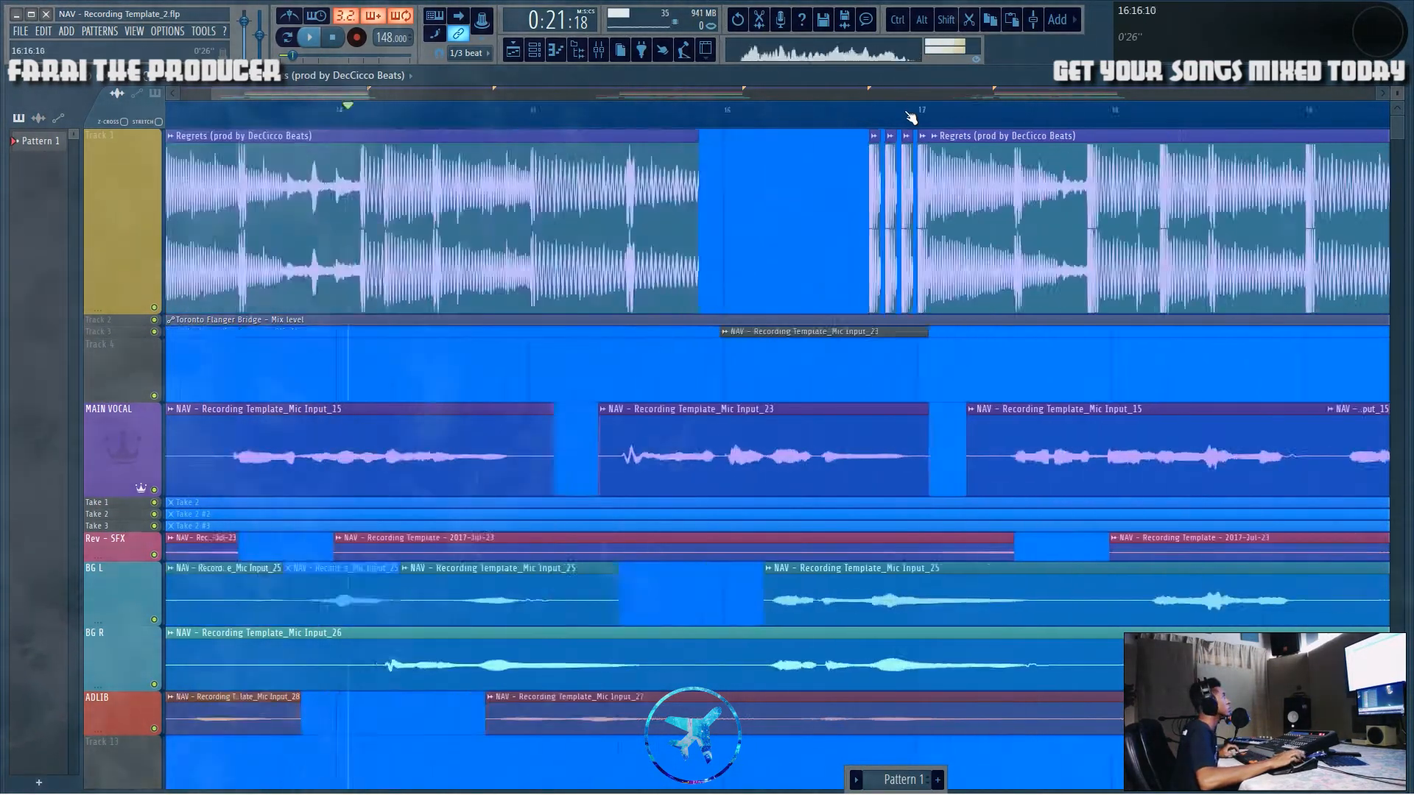
{"action": "scroll", "coordinate": [918, 122], "scroll_direction": "up", "scroll_amount": 5}
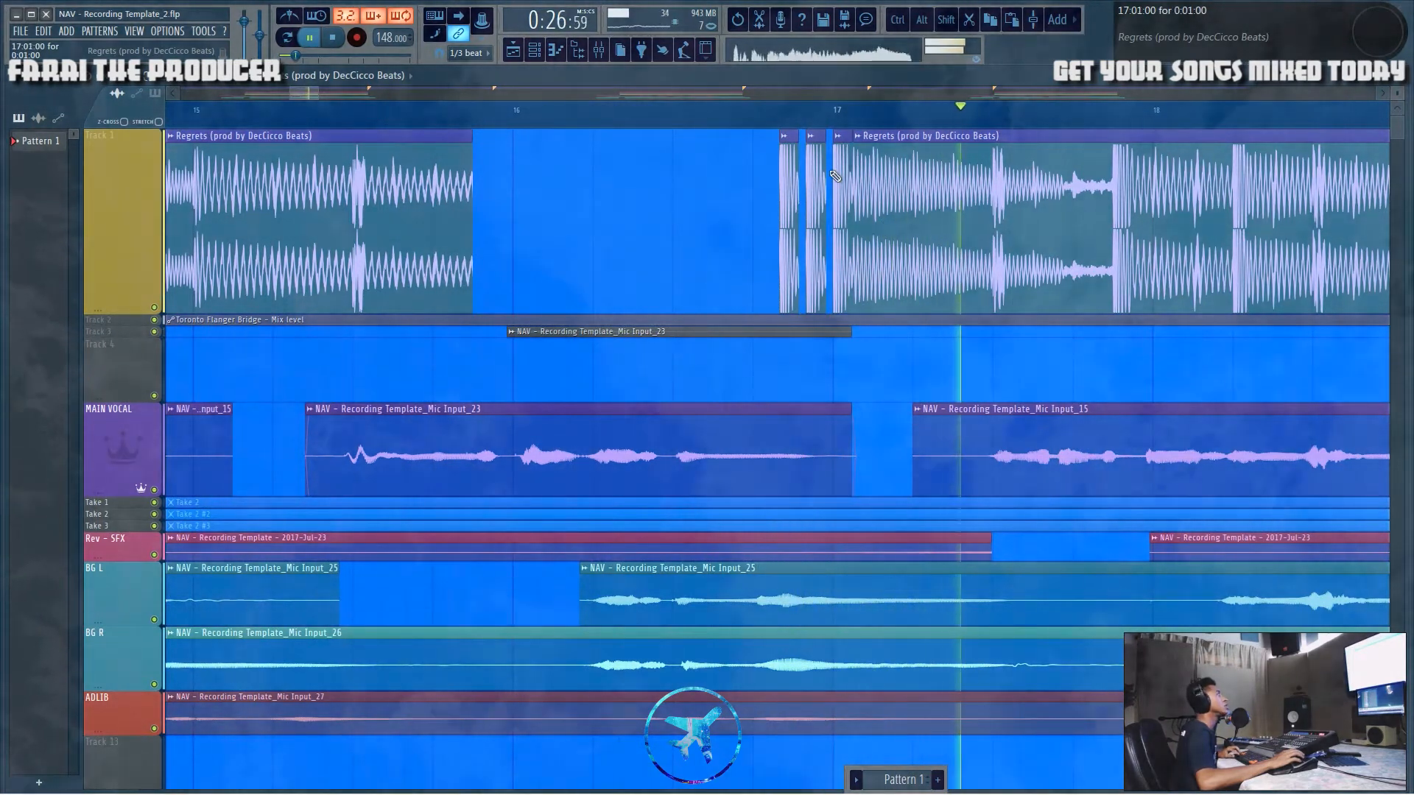
{"action": "key", "text": "space"}
Step: Delete the stutter chunks from the gap before bar 17 and set the snap back to Cell
{"action": "right_click", "coordinate": [815, 191]}
{"action": "right_click", "coordinate": [789, 195]}
{"action": "left_click", "coordinate": [683, 200]}
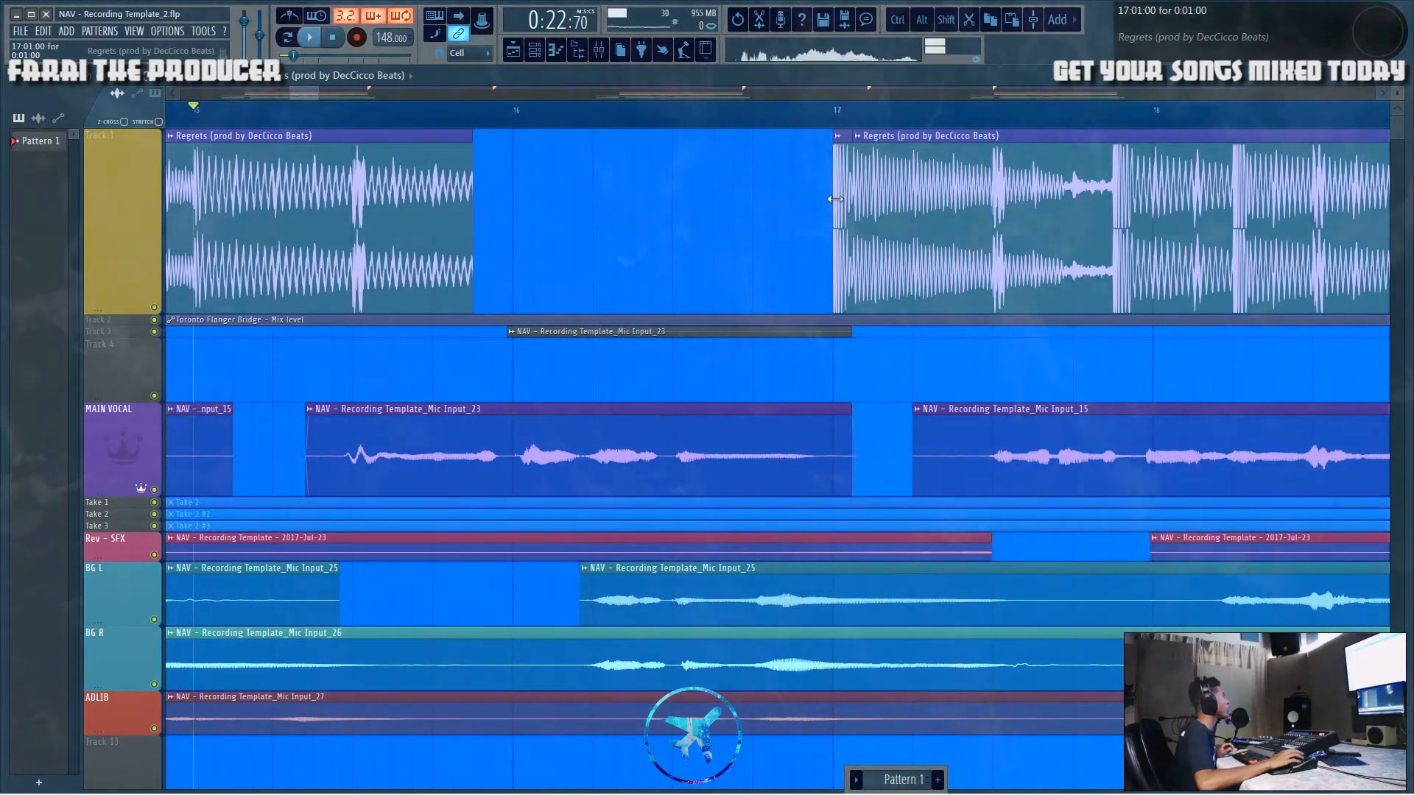
Step: Select the beat clip ending at bar 16 and play back the empty gap up to bar 17
{"action": "mouse_move", "coordinate": [472, 197]}
{"action": "left_mouse_down"}
{"action": "mouse_move", "coordinate": [533, 204]}
{"action": "mouse_move", "coordinate": [476, 207]}
{"action": "left_mouse_up"}
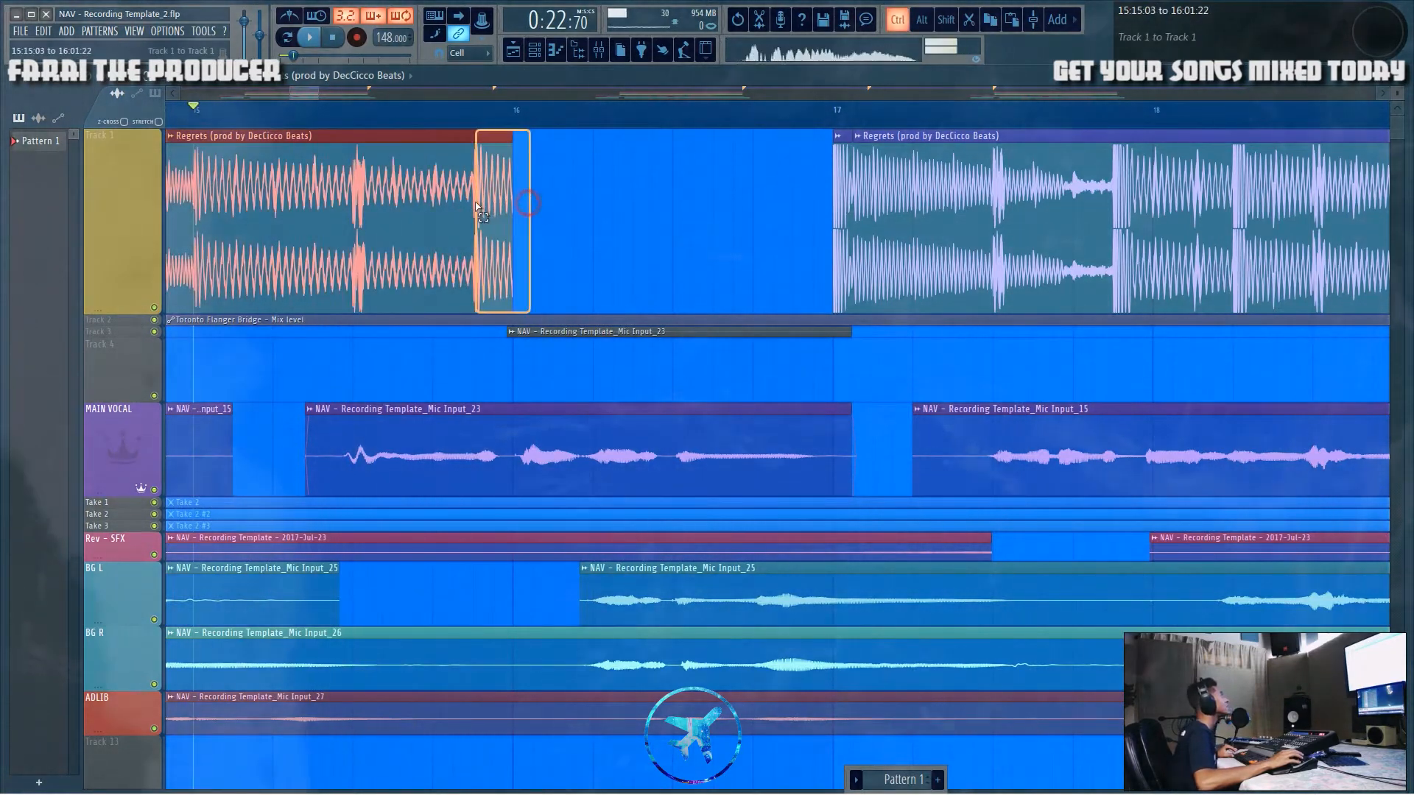
{"action": "scroll", "coordinate": [475, 193], "scroll_direction": "down", "scroll_amount": 5, "text": "ctrl"}
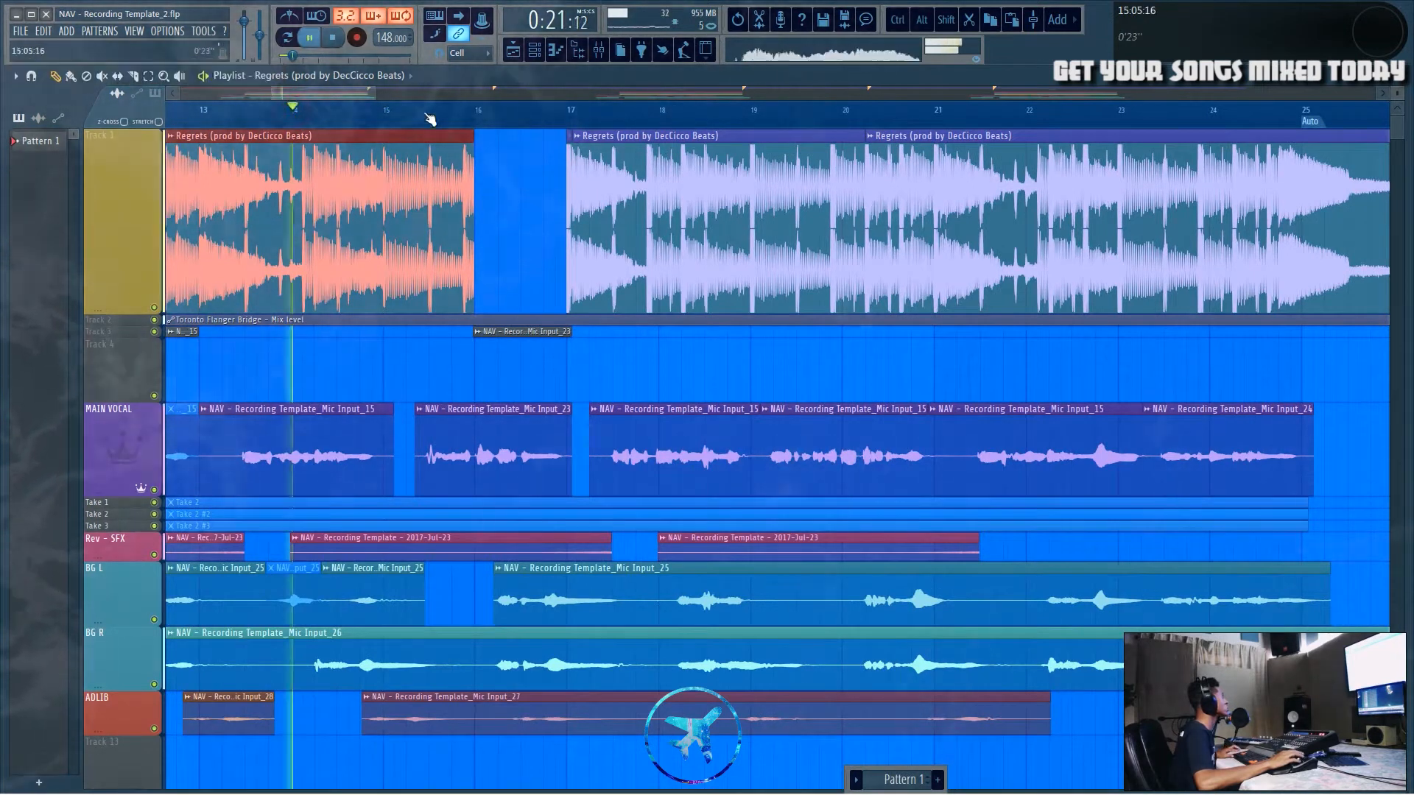
{"action": "scroll", "coordinate": [489, 206], "scroll_direction": "up", "scroll_amount": 3, "text": "ctrl"}
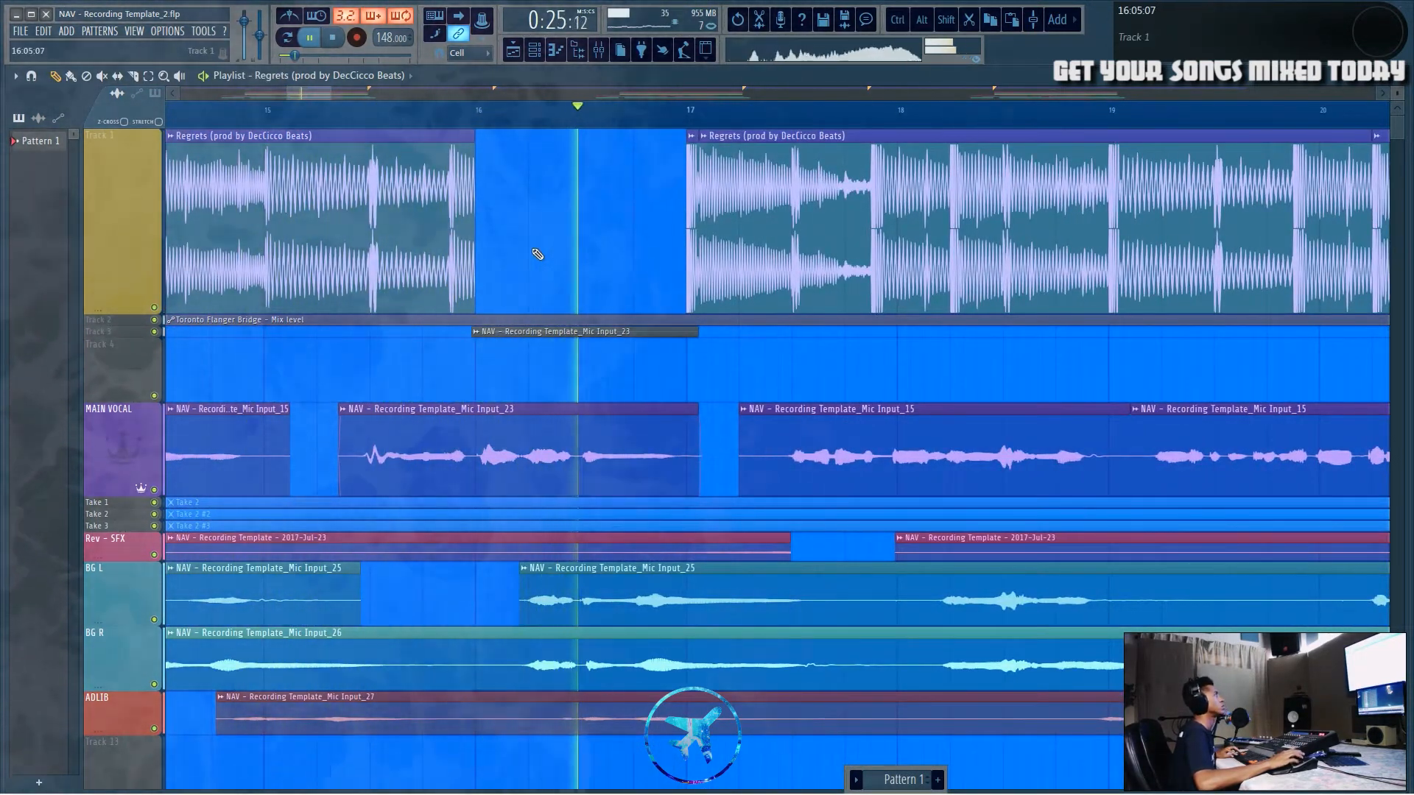
{"action": "key", "text": "space"}
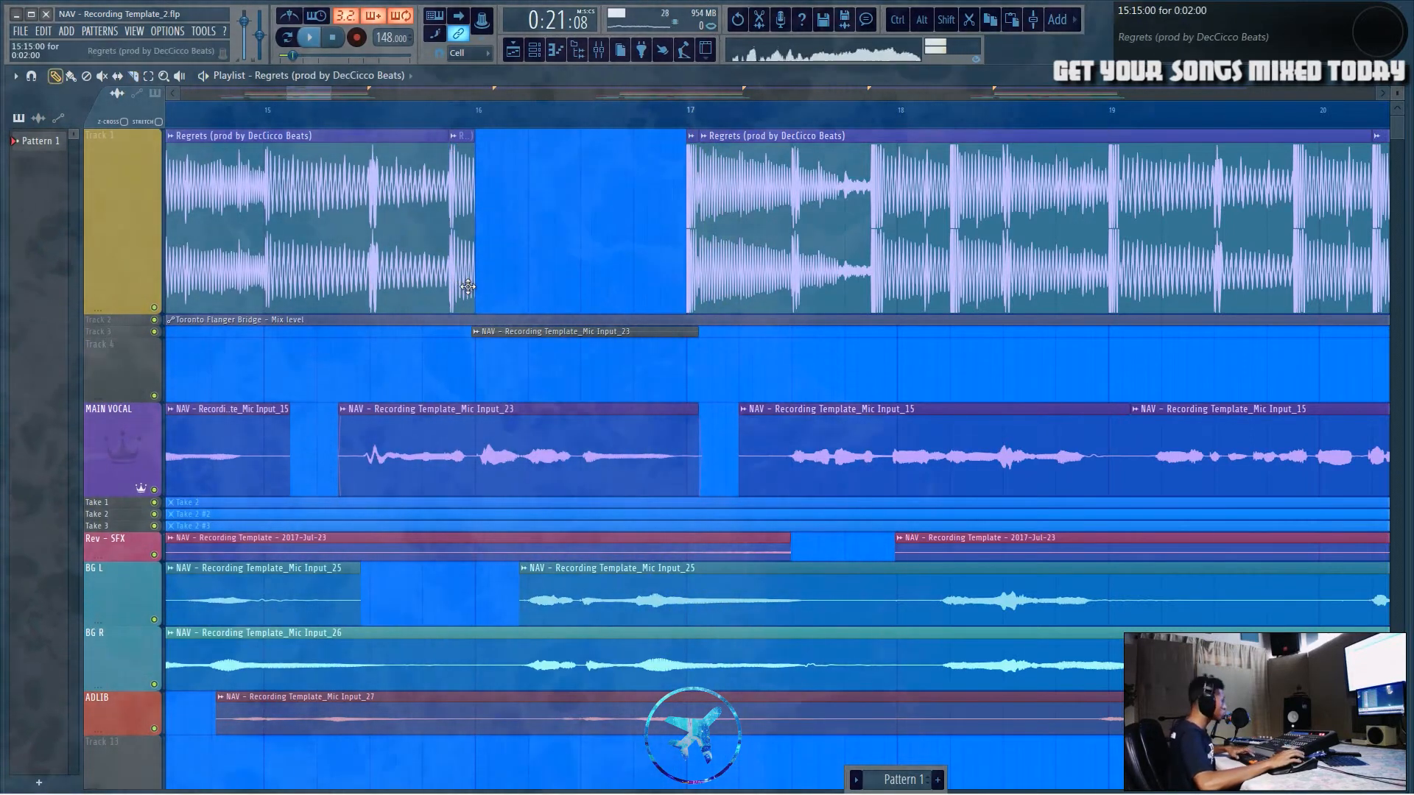
Step: Slice a short chunk from the end of the beat before bar 16 and repeat it three times across the gap
{"action": "left_click_drag", "start_coordinate": [467, 287], "coordinate": [549, 270]}
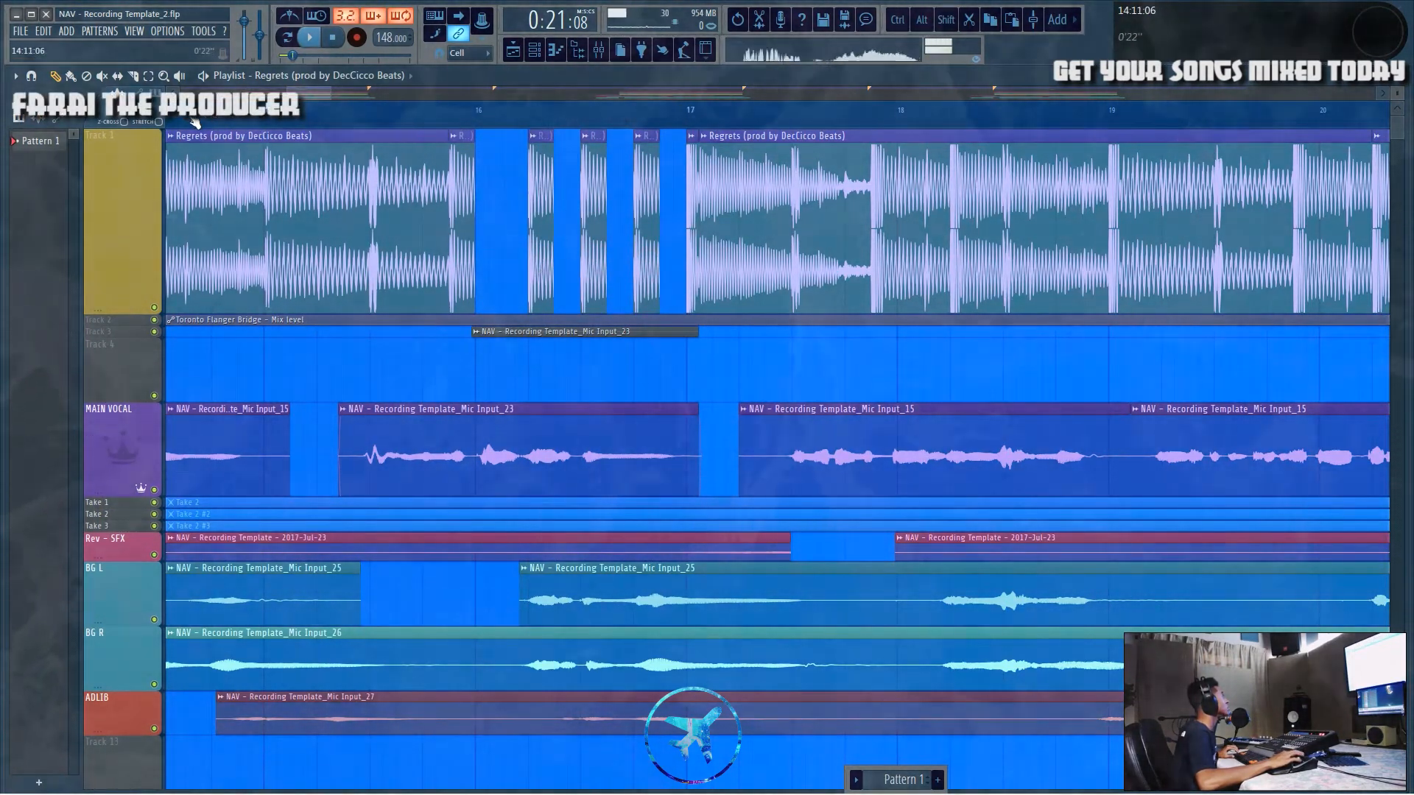
{"action": "left_click_drag", "start_coordinate": [515, 209], "coordinate": [663, 170]}
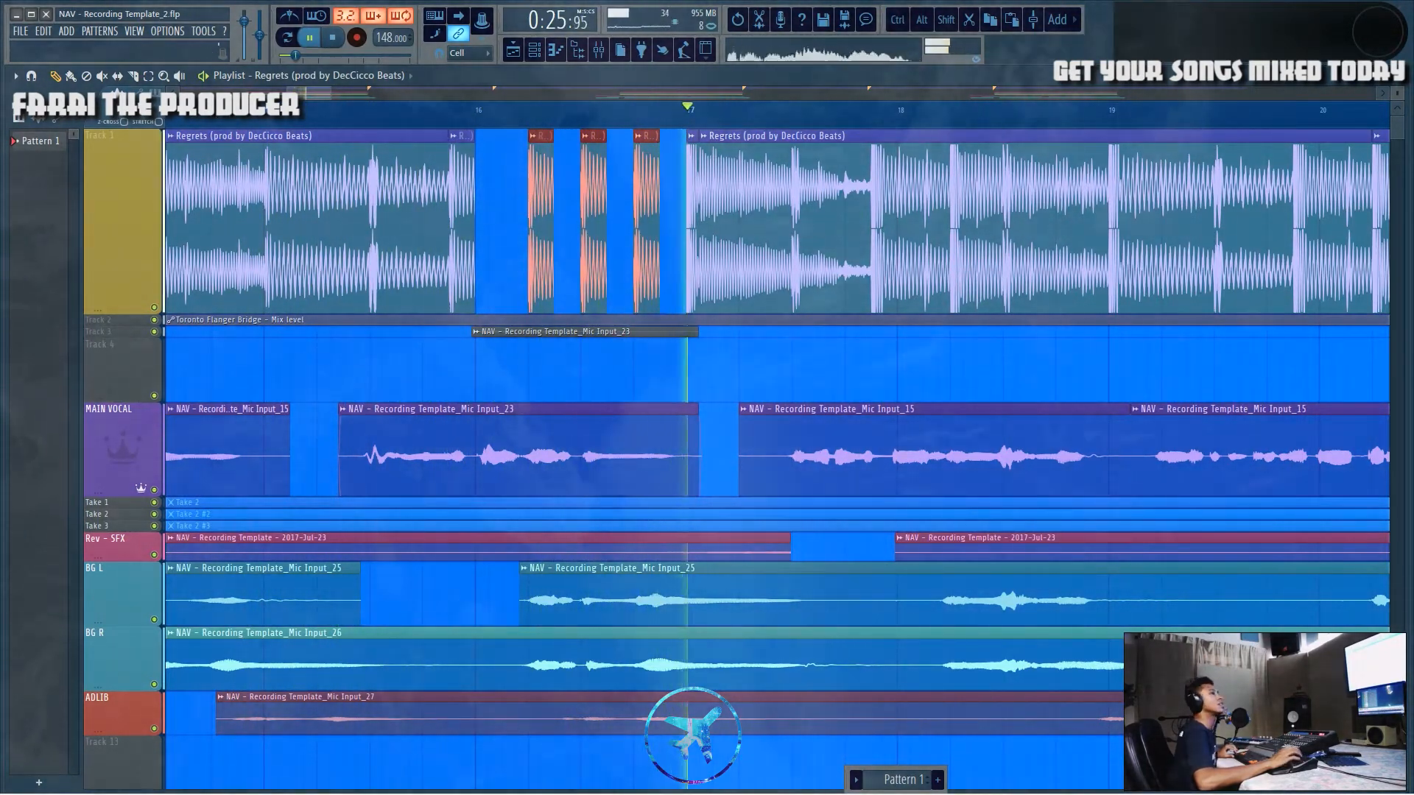
{"action": "key", "text": "space"}
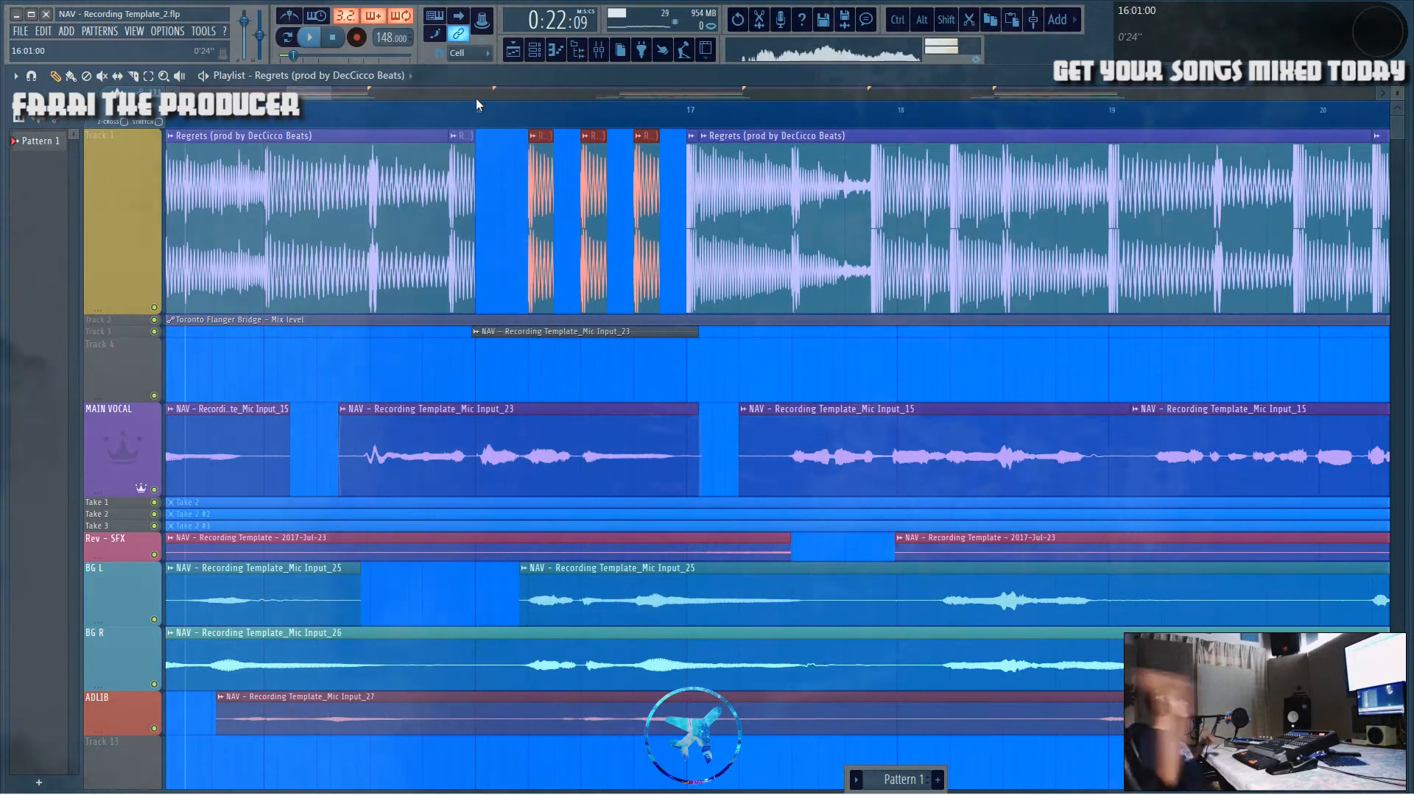
Step: Open the Gross Beat plugin on the Instrumental mixer insert and try to link its mix knob to a controller
{"action": "left_click", "coordinate": [598, 48]}
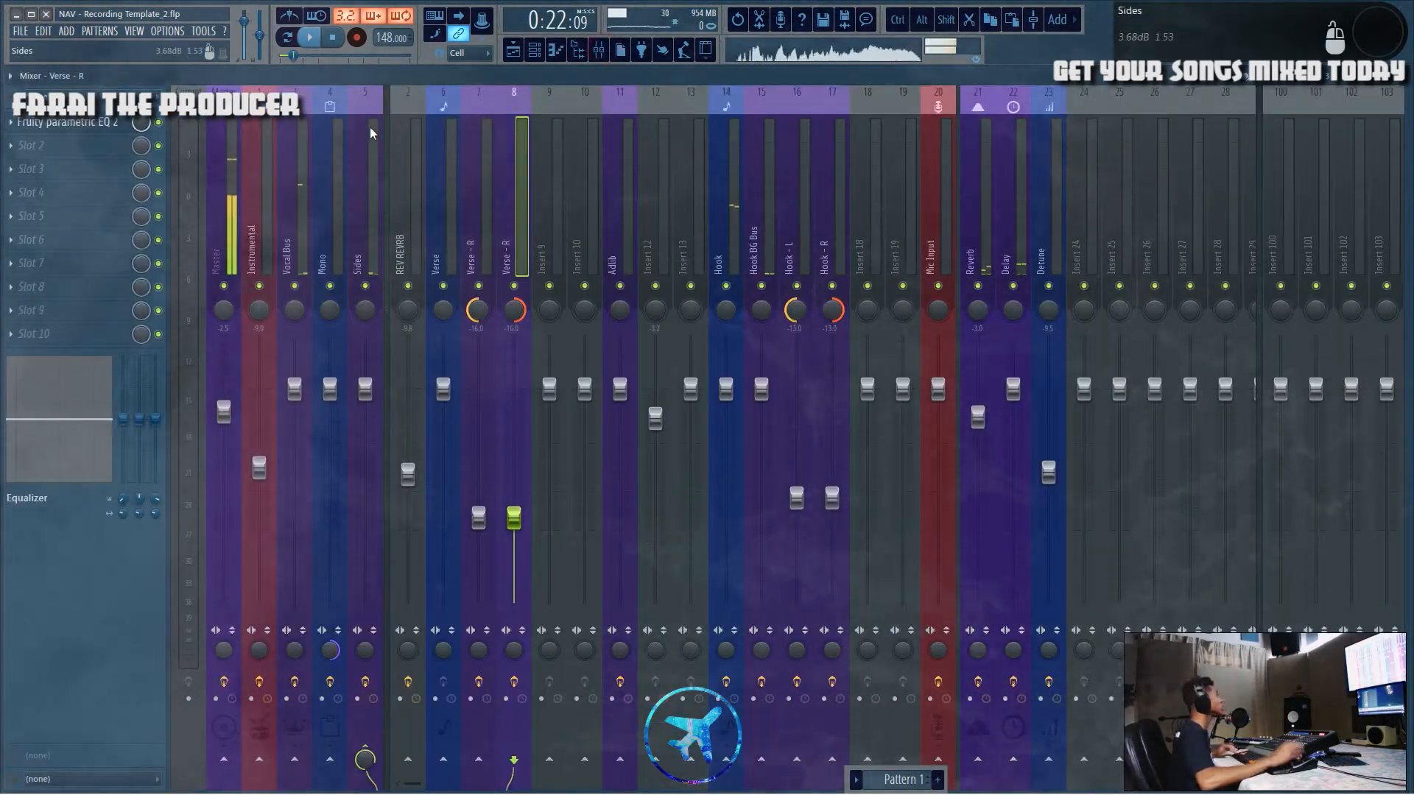
{"action": "left_click", "coordinate": [262, 153]}
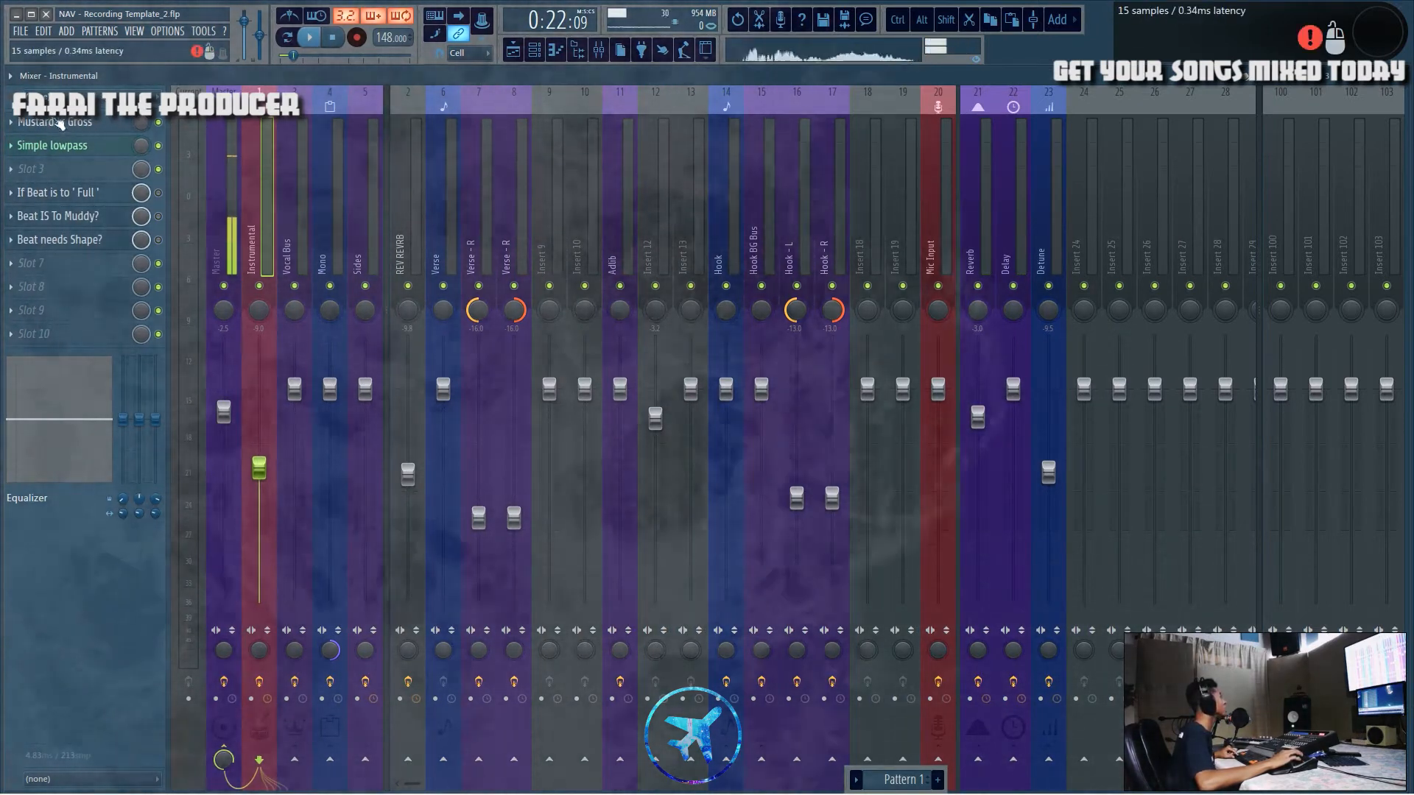
{"action": "left_click", "coordinate": [72, 120]}
{"action": "left_click_drag", "start_coordinate": [545, 125], "coordinate": [749, 200]}
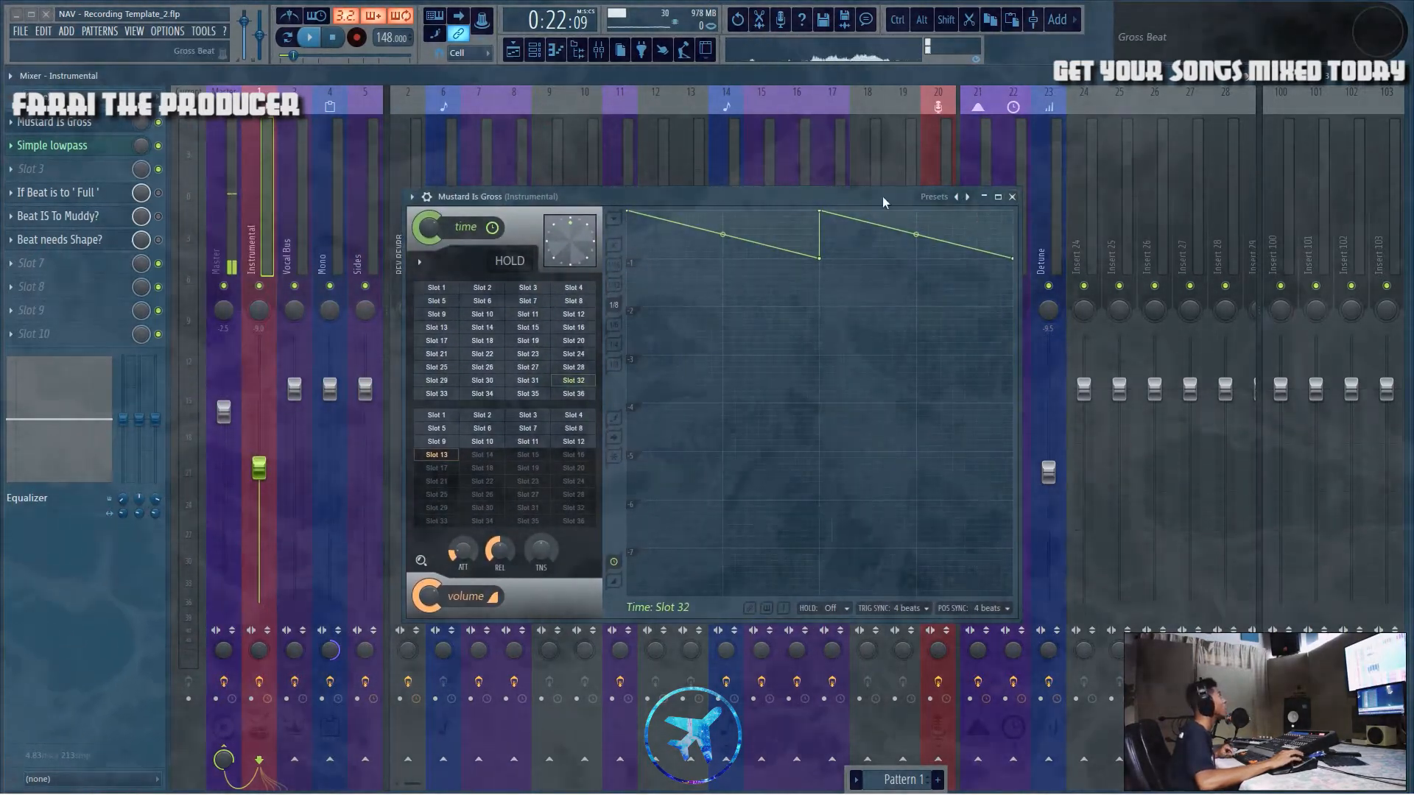
{"action": "left_click_drag", "start_coordinate": [882, 196], "coordinate": [1037, 192]}
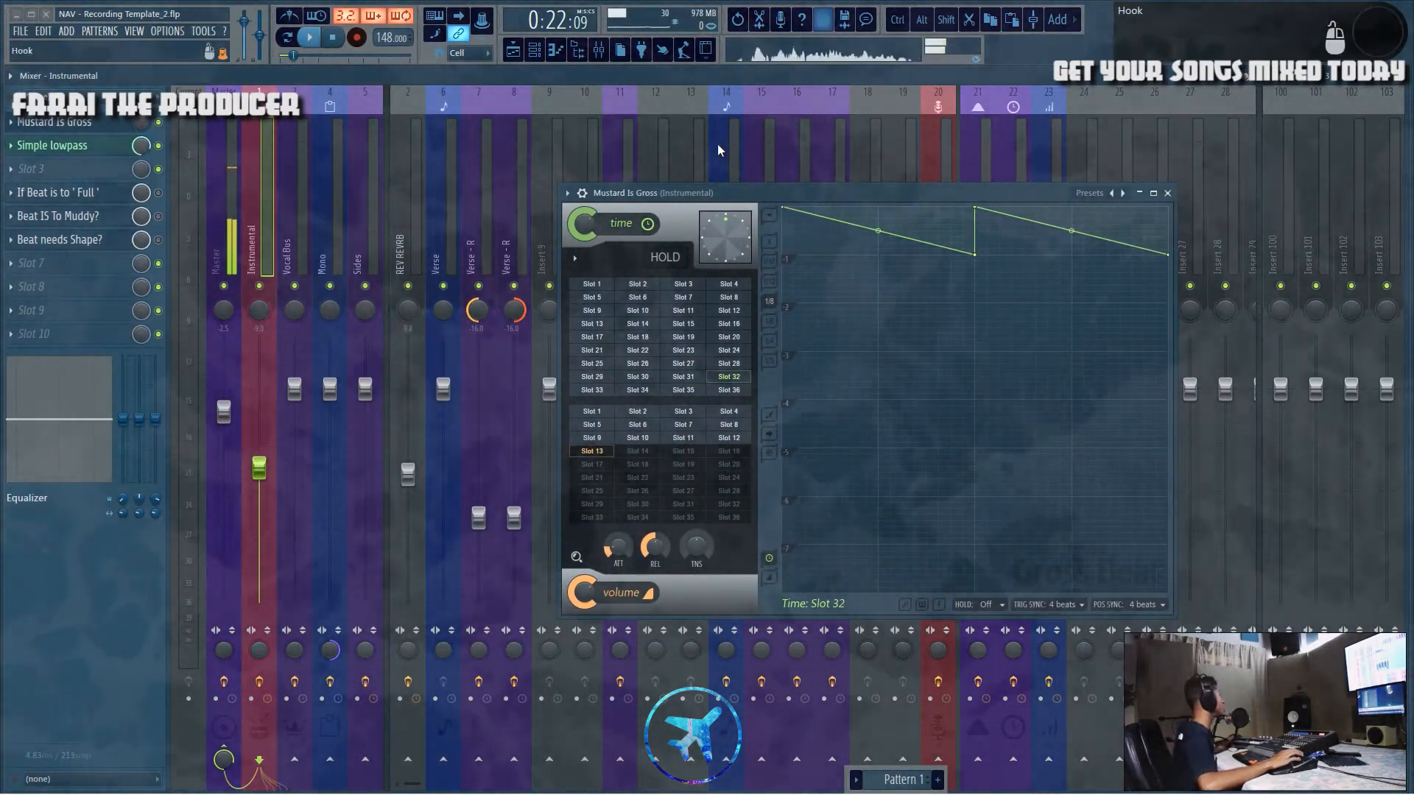
{"action": "right_click", "coordinate": [140, 125]}
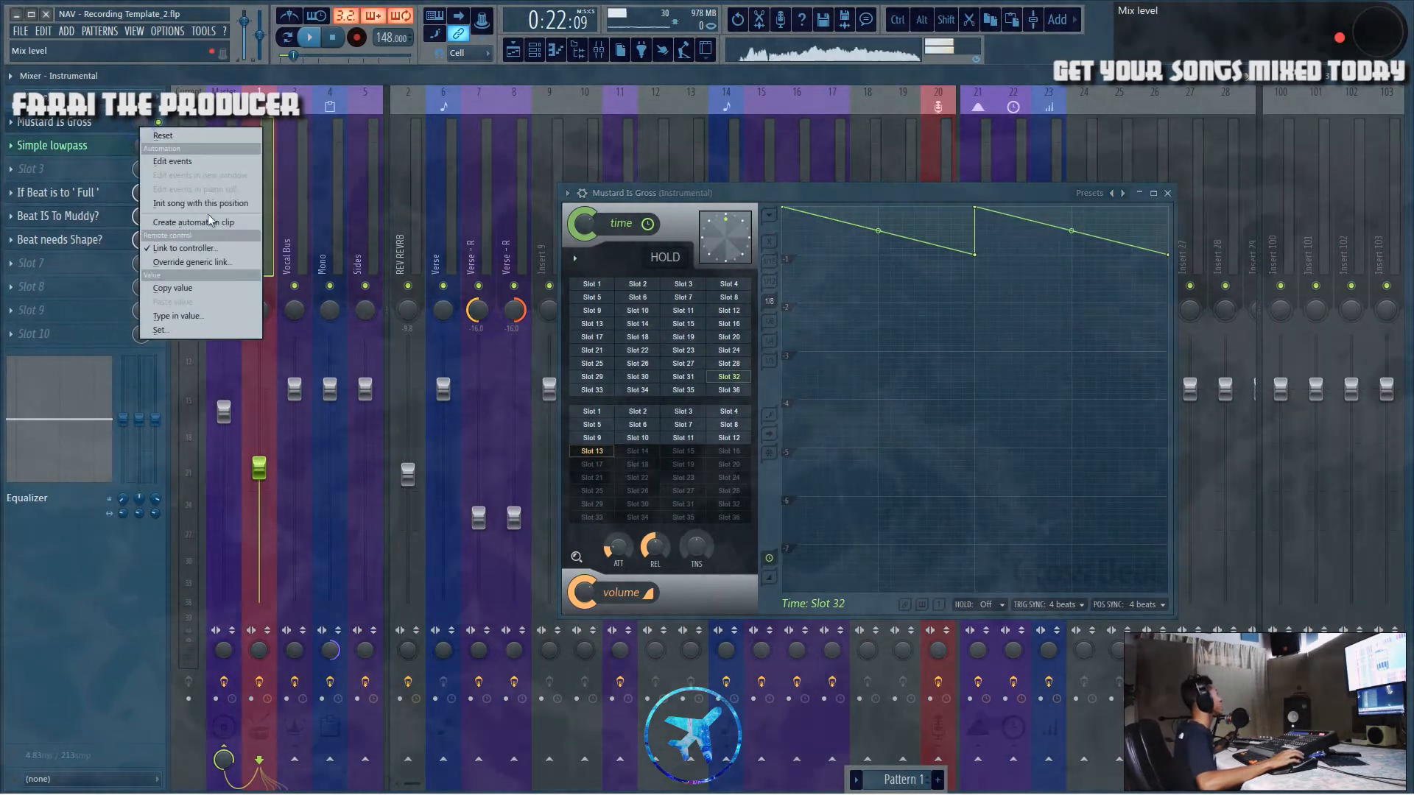
{"action": "left_click", "coordinate": [219, 246]}
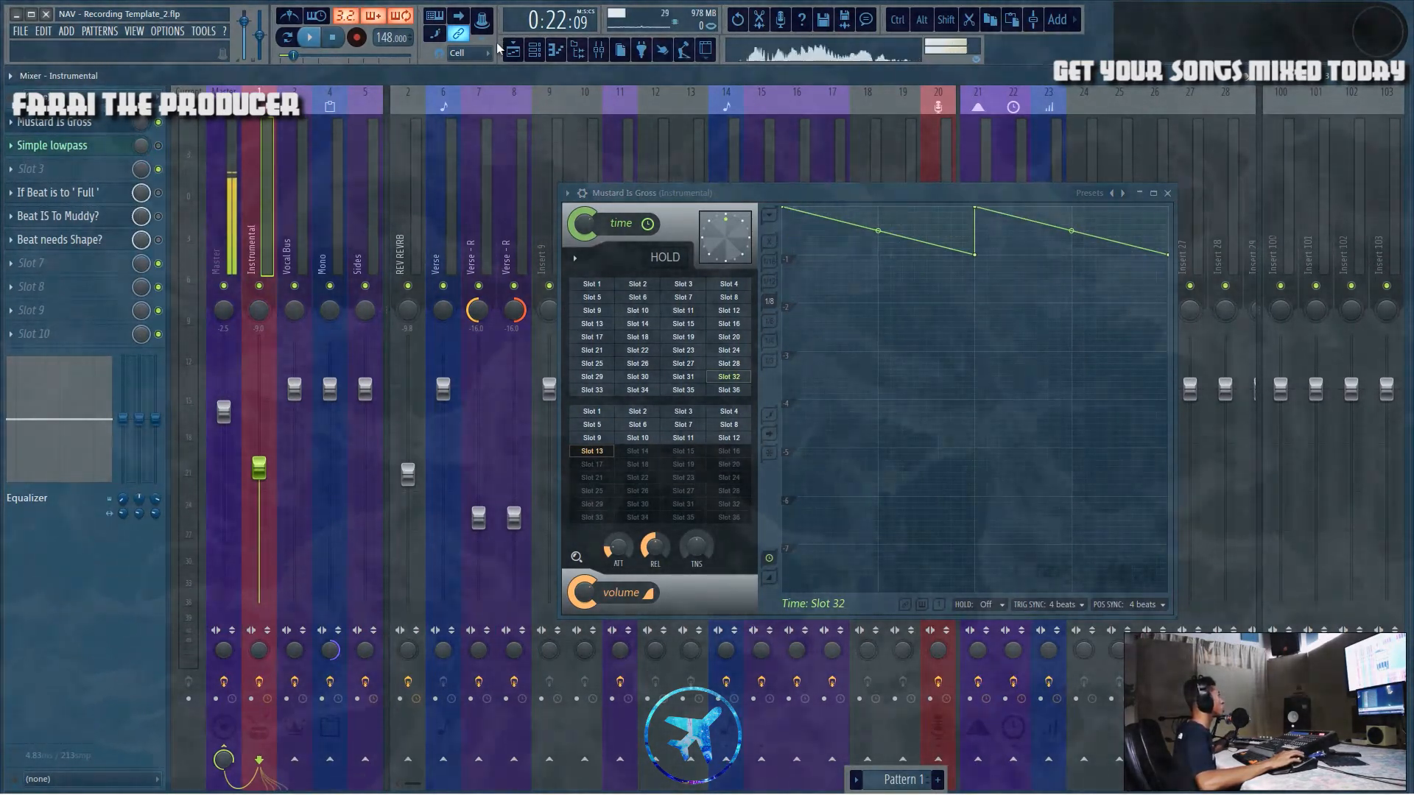
Step: Play back the song, switching between playlist and mixer to listen to the Gross Beat effect on the beat
{"action": "left_click", "coordinate": [514, 50]}
{"action": "scroll", "coordinate": [510, 116], "scroll_direction": "down", "scroll_amount": 5}
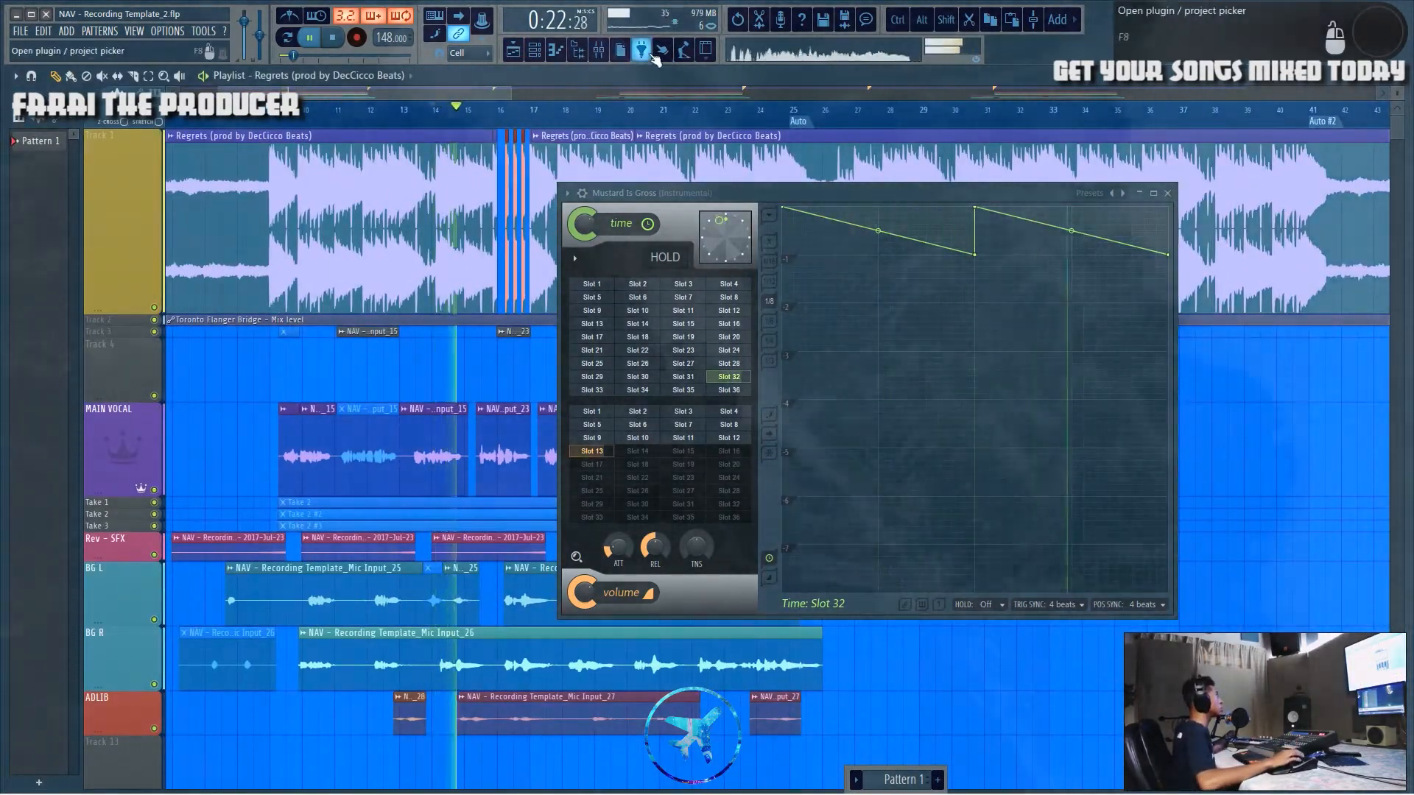
{"action": "left_click", "coordinate": [607, 53]}
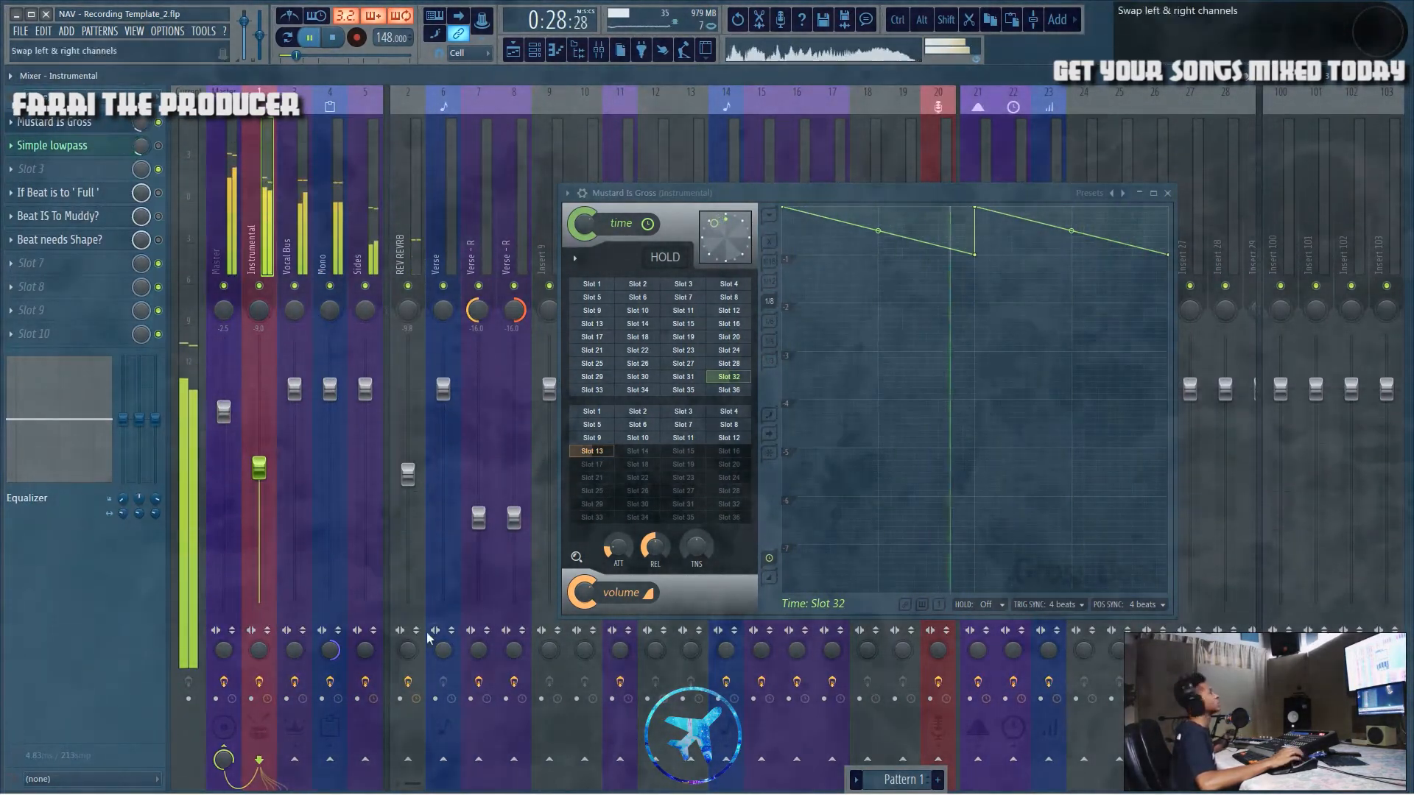
{"action": "key", "text": "space"}
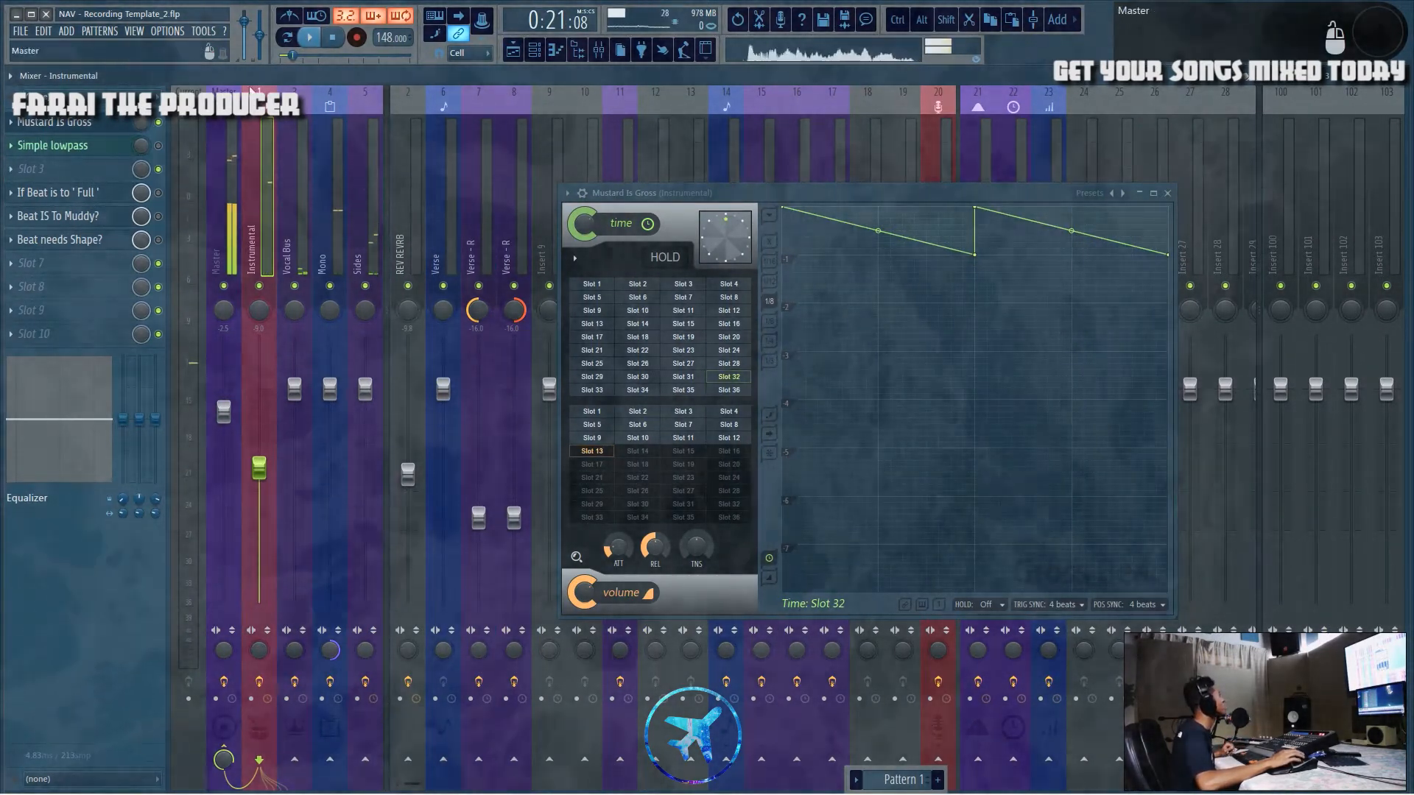
{"action": "key", "text": "F5"}
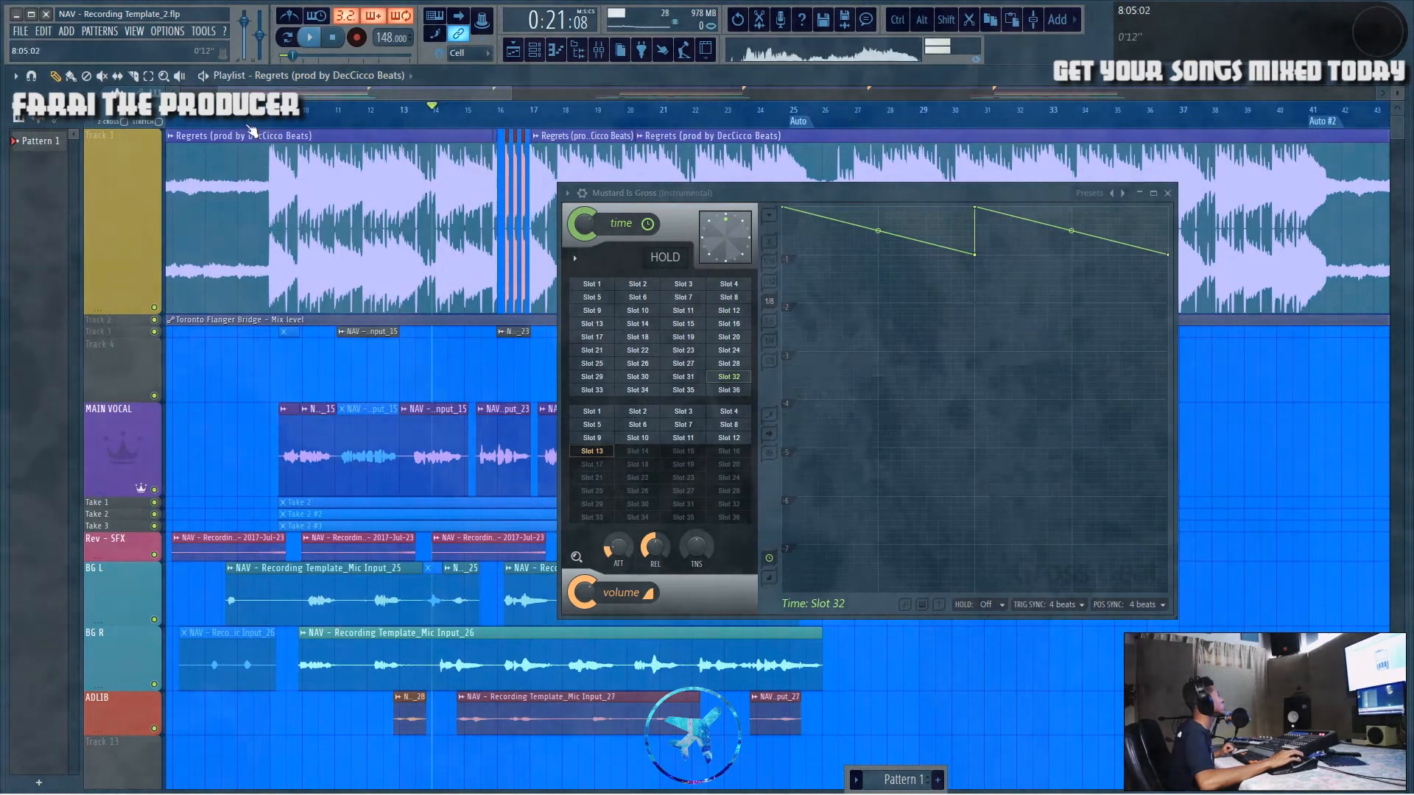
{"action": "key", "text": "space"}
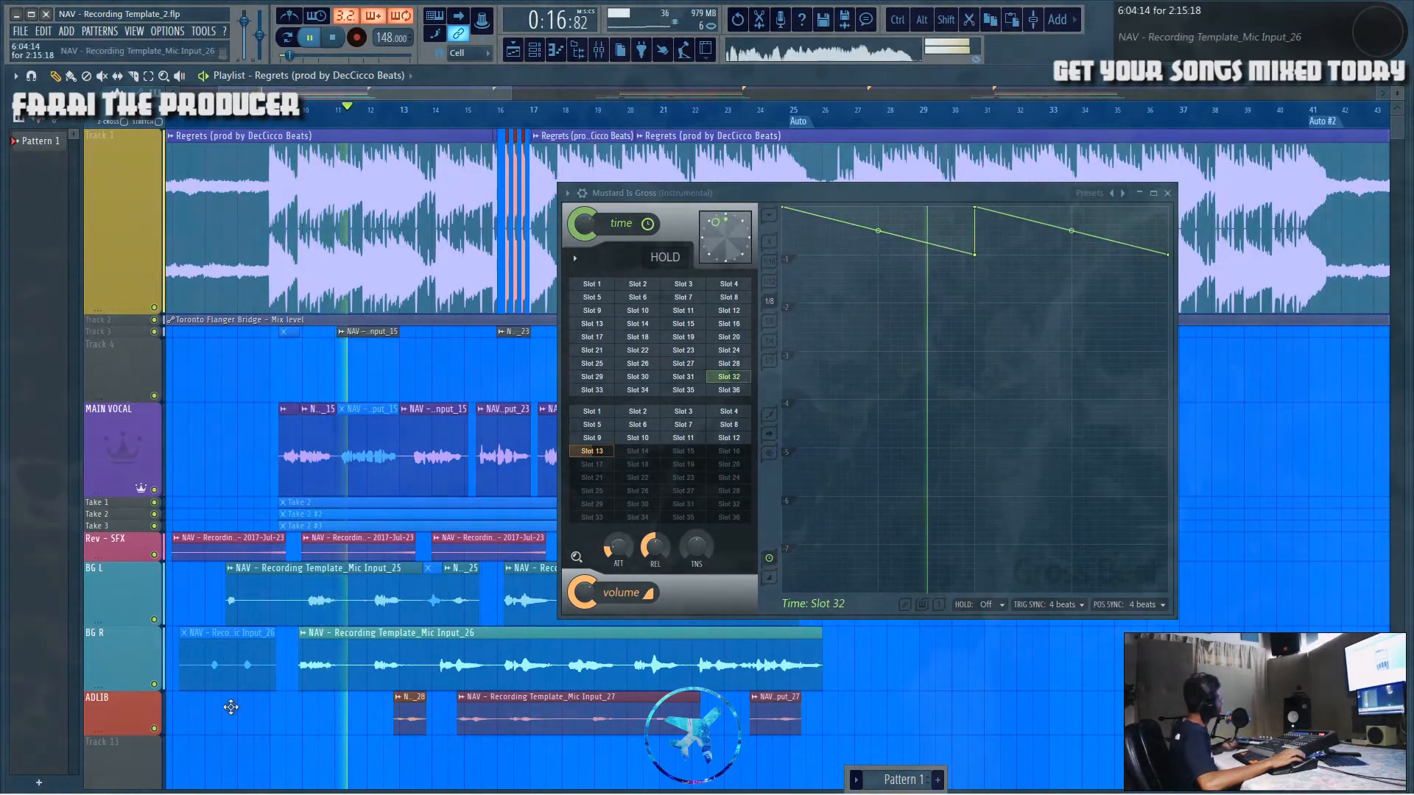
{"action": "key", "text": "space"}
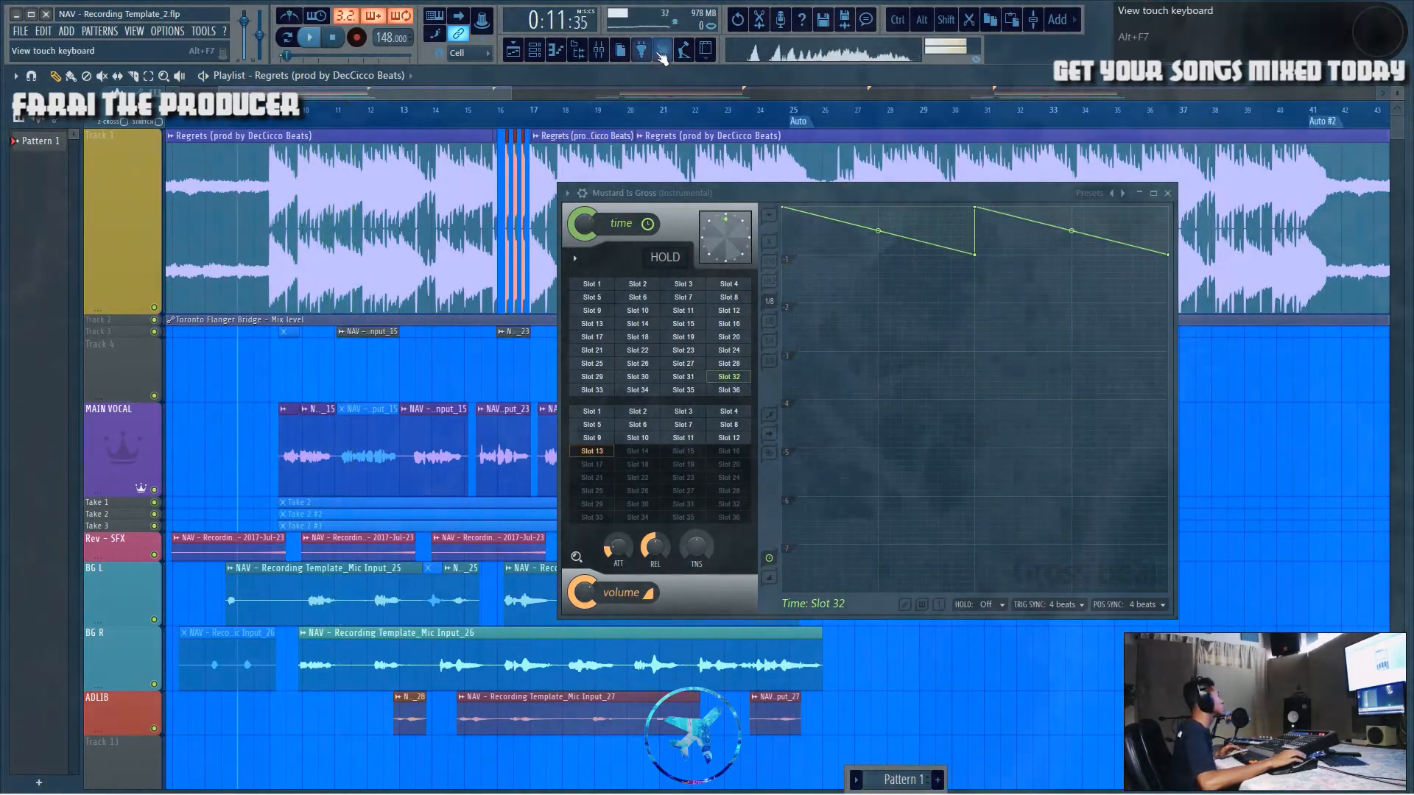
{"action": "left_click", "coordinate": [596, 51]}
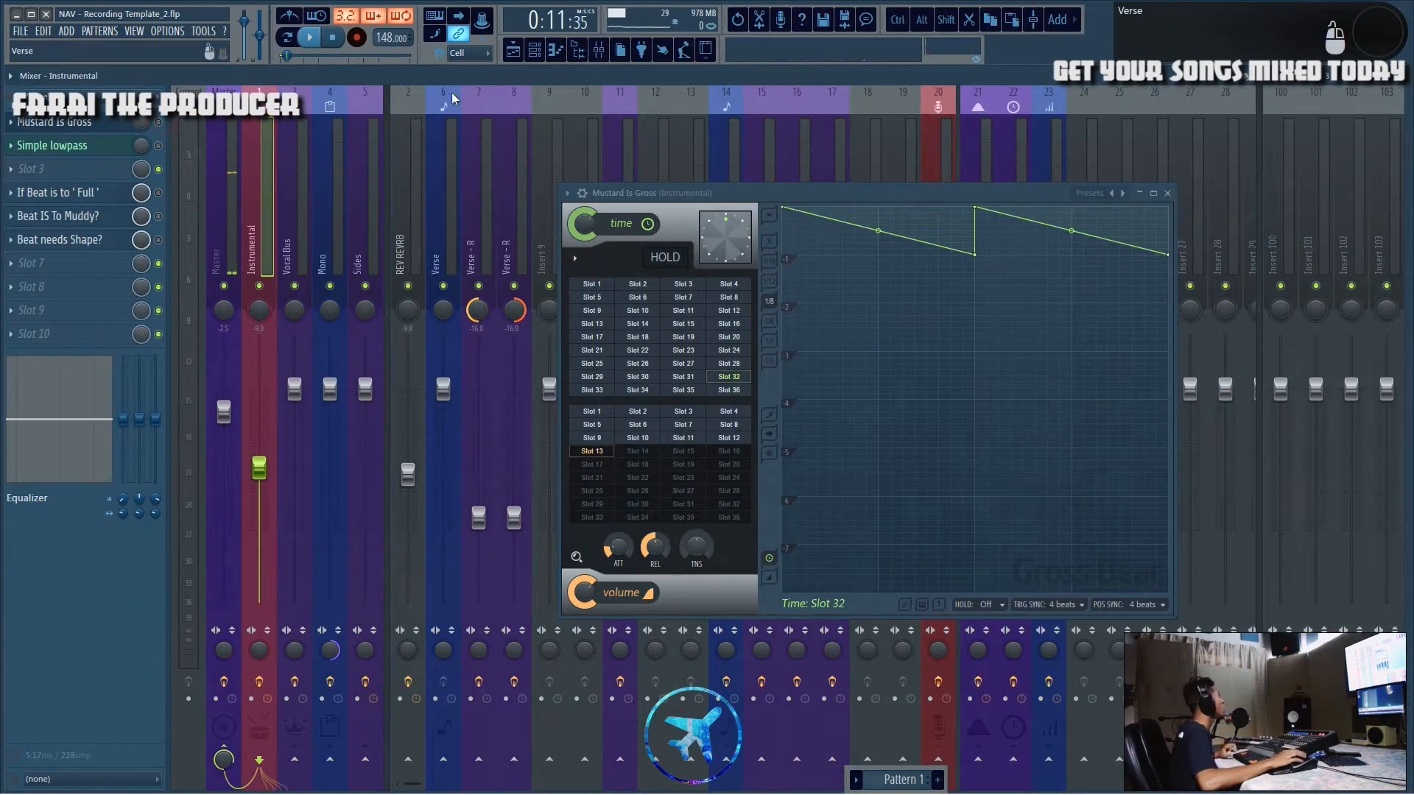
{"action": "left_click", "coordinate": [513, 50]}
Step: Close the Gross Beat window and play back the new stutter section around bar 16
{"action": "left_click", "coordinate": [1167, 193]}
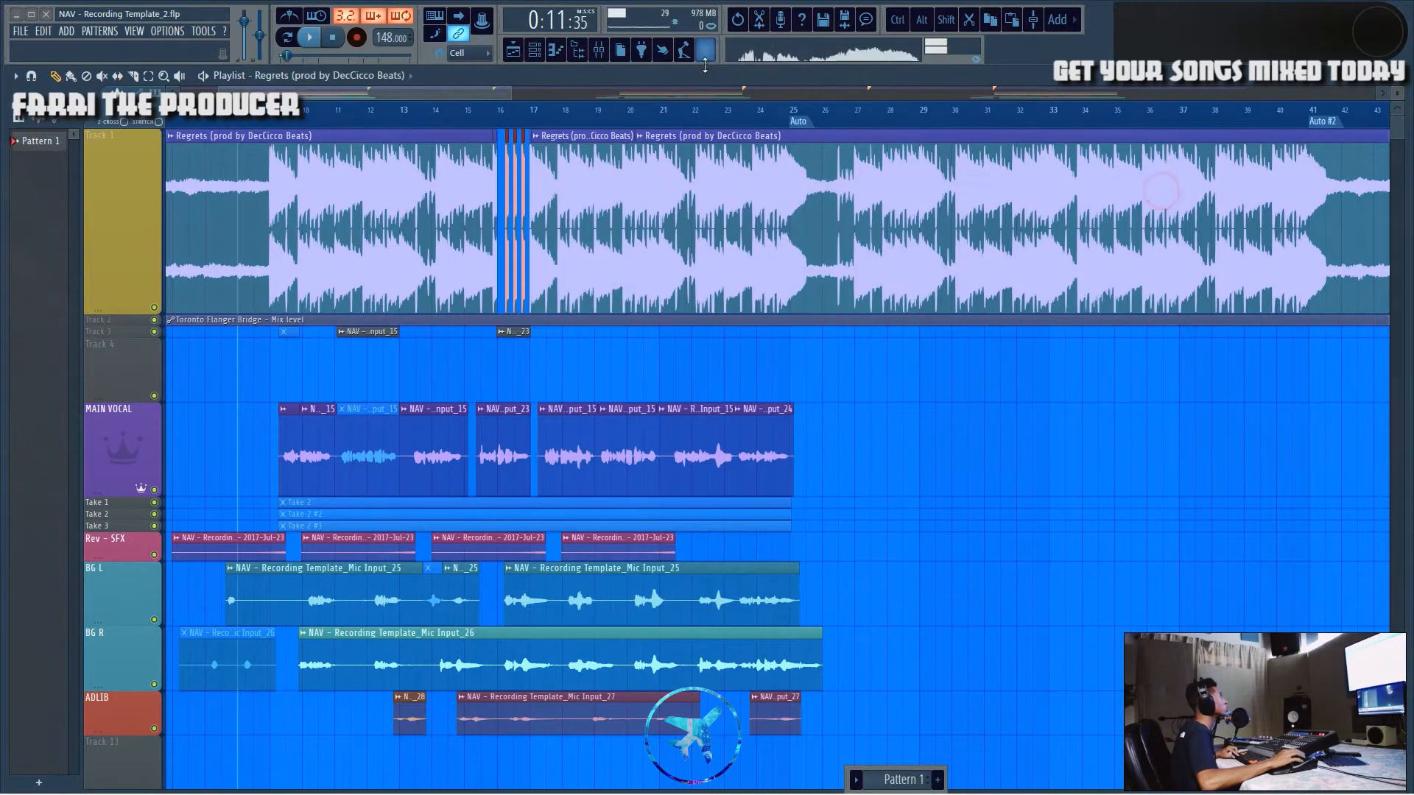
{"action": "left_click", "coordinate": [600, 52]}
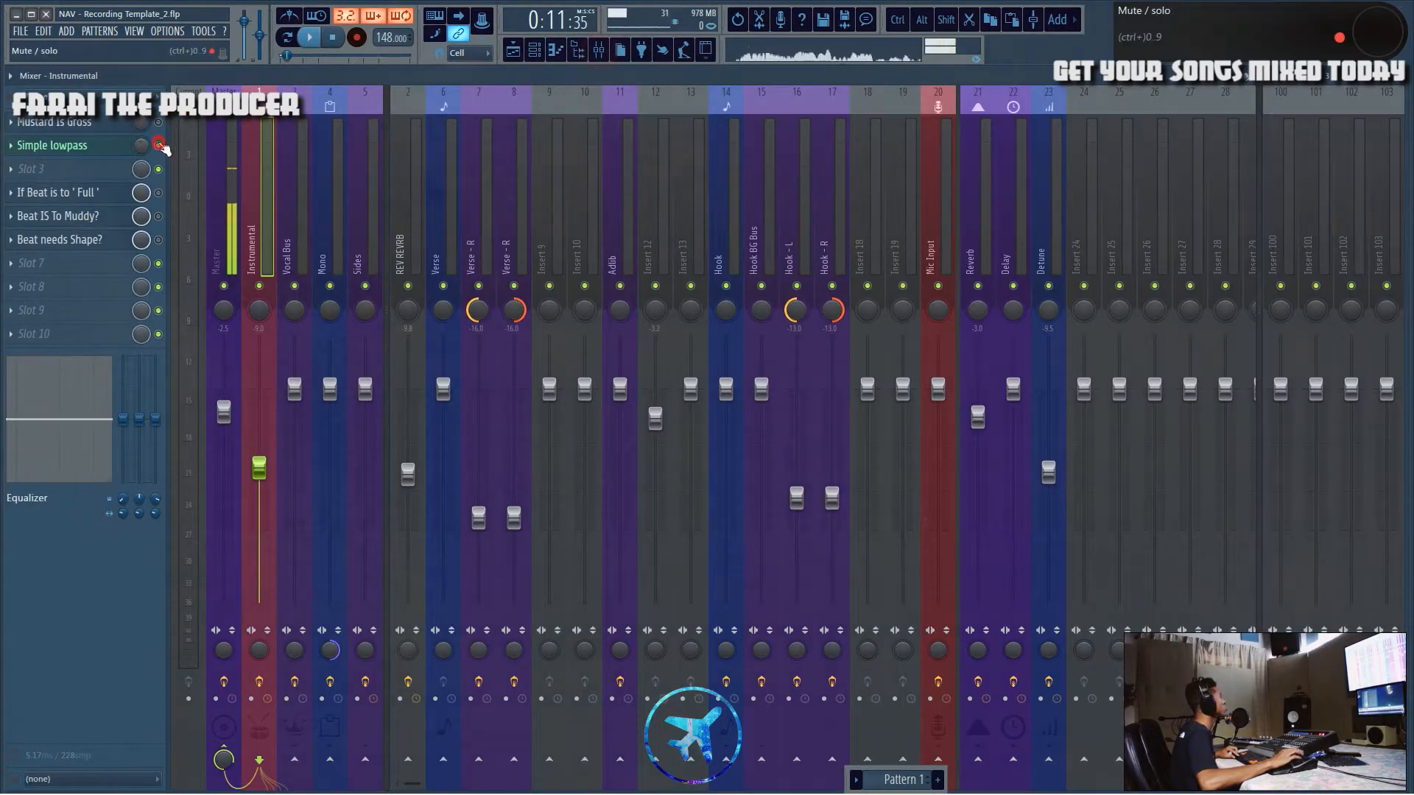
{"action": "key", "text": "F5"}
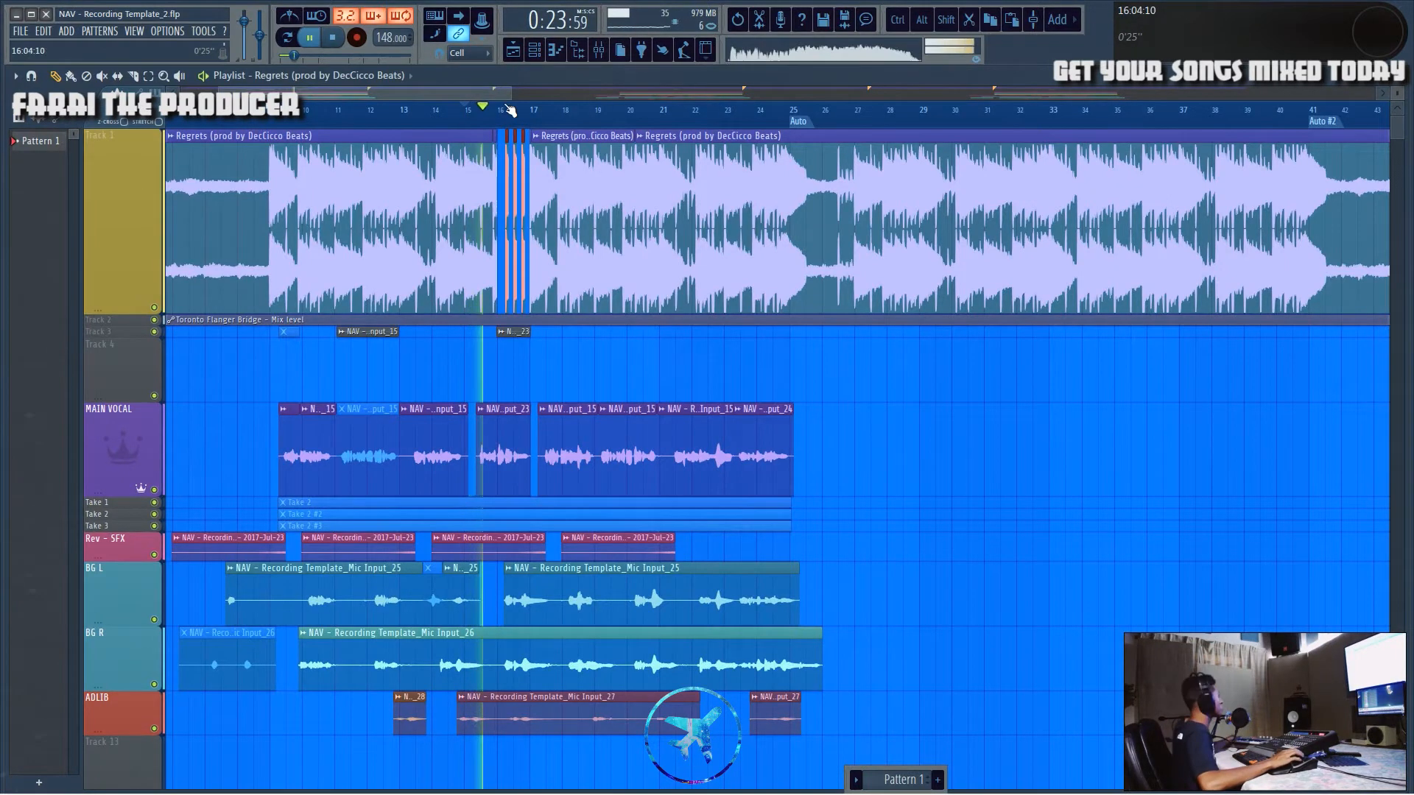
{"action": "scroll", "coordinate": [530, 118], "scroll_direction": "up", "scroll_amount": 8}
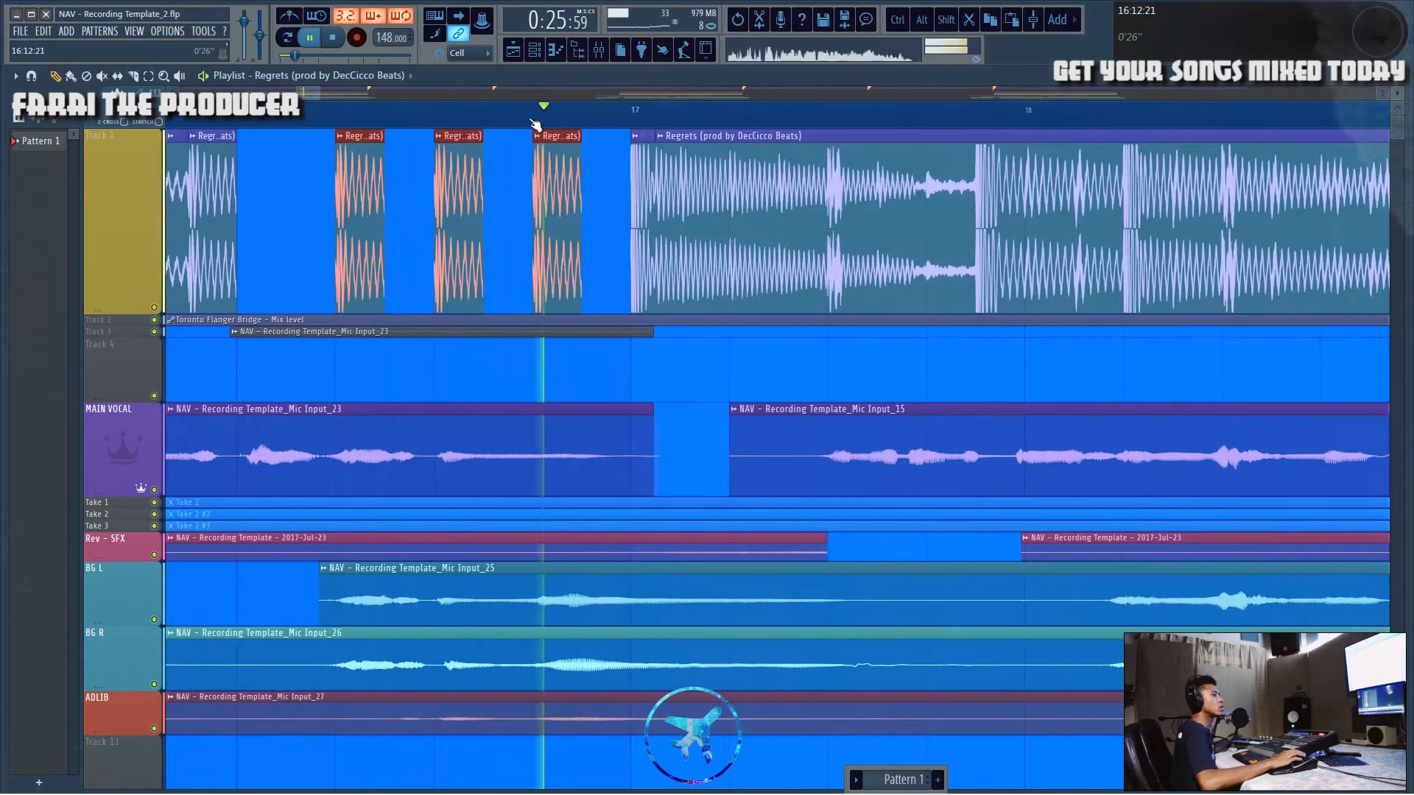
{"action": "left_click", "coordinate": [598, 53]}
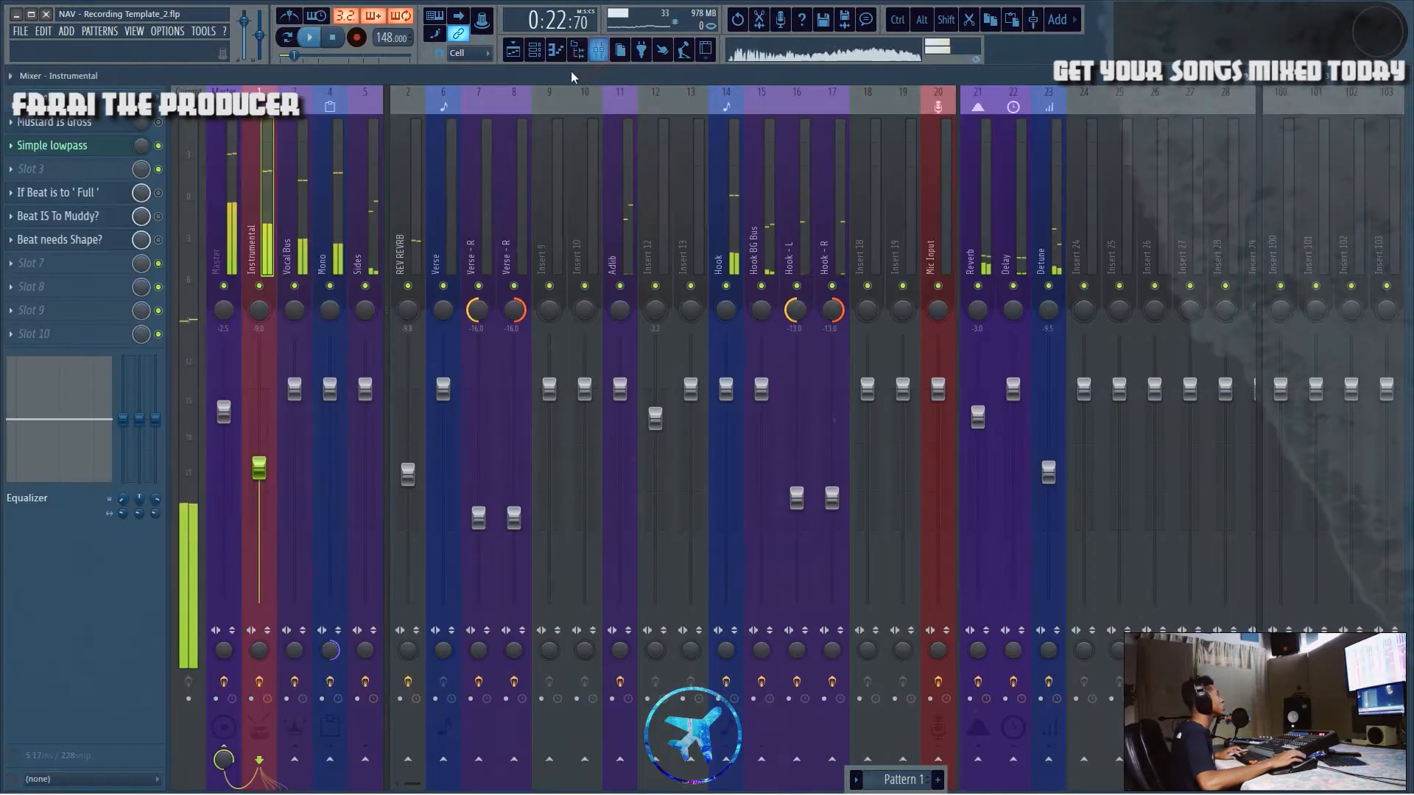
{"action": "left_click", "coordinate": [511, 52]}
{"action": "key", "text": "space"}
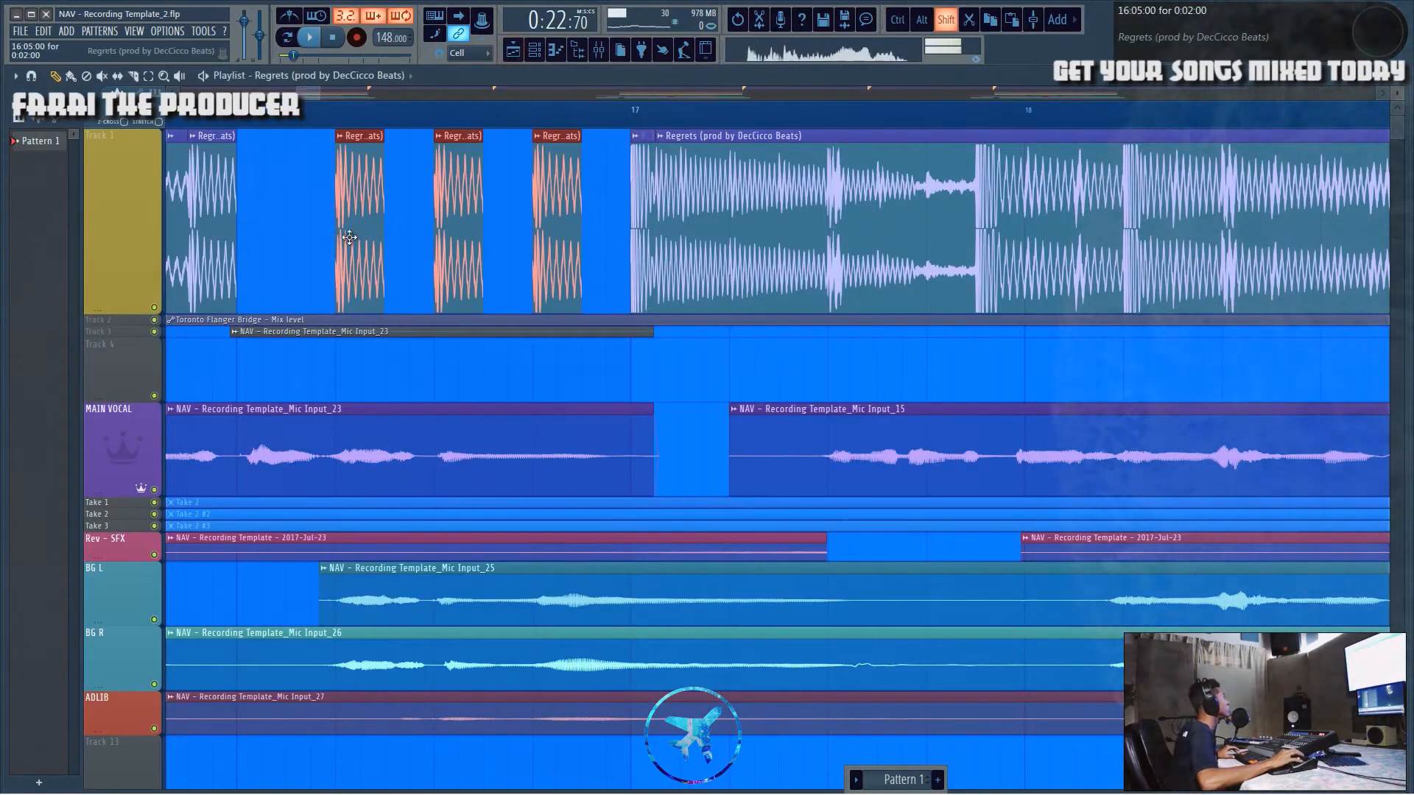
{"action": "left_click_drag", "start_coordinate": [349, 237], "coordinate": [401, 242]}
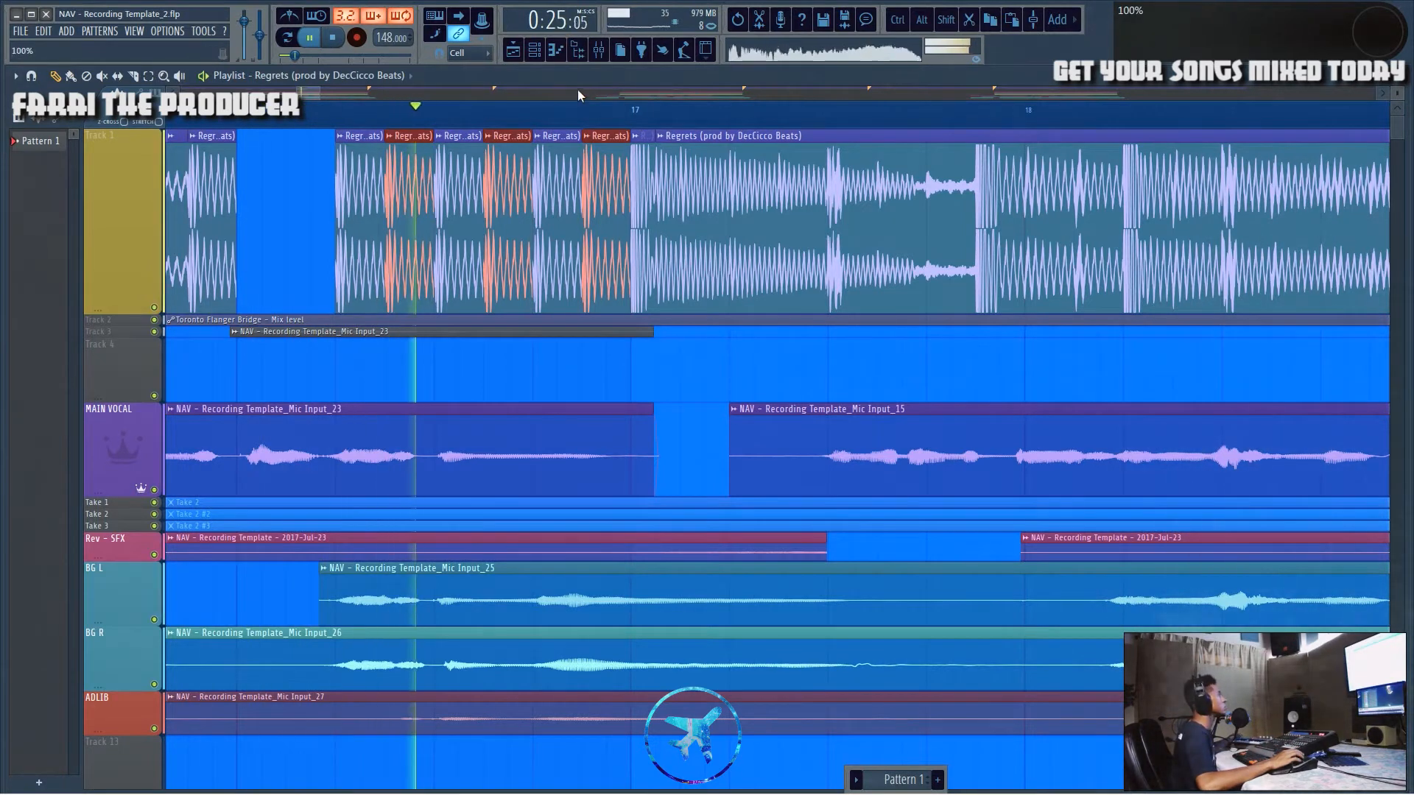
{"action": "key", "text": "space"}
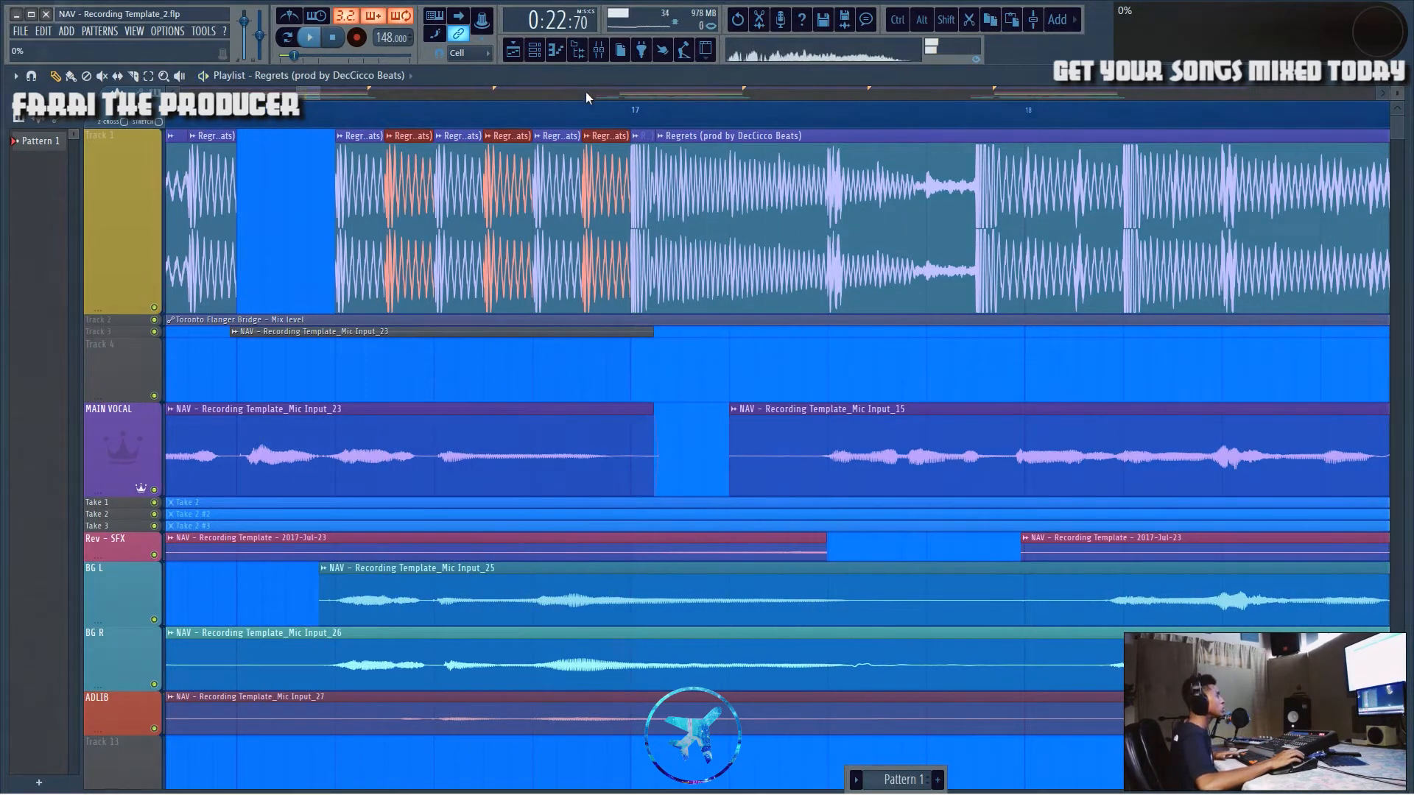
{"action": "left_click_drag", "start_coordinate": [381, 206], "coordinate": [642, 196]}
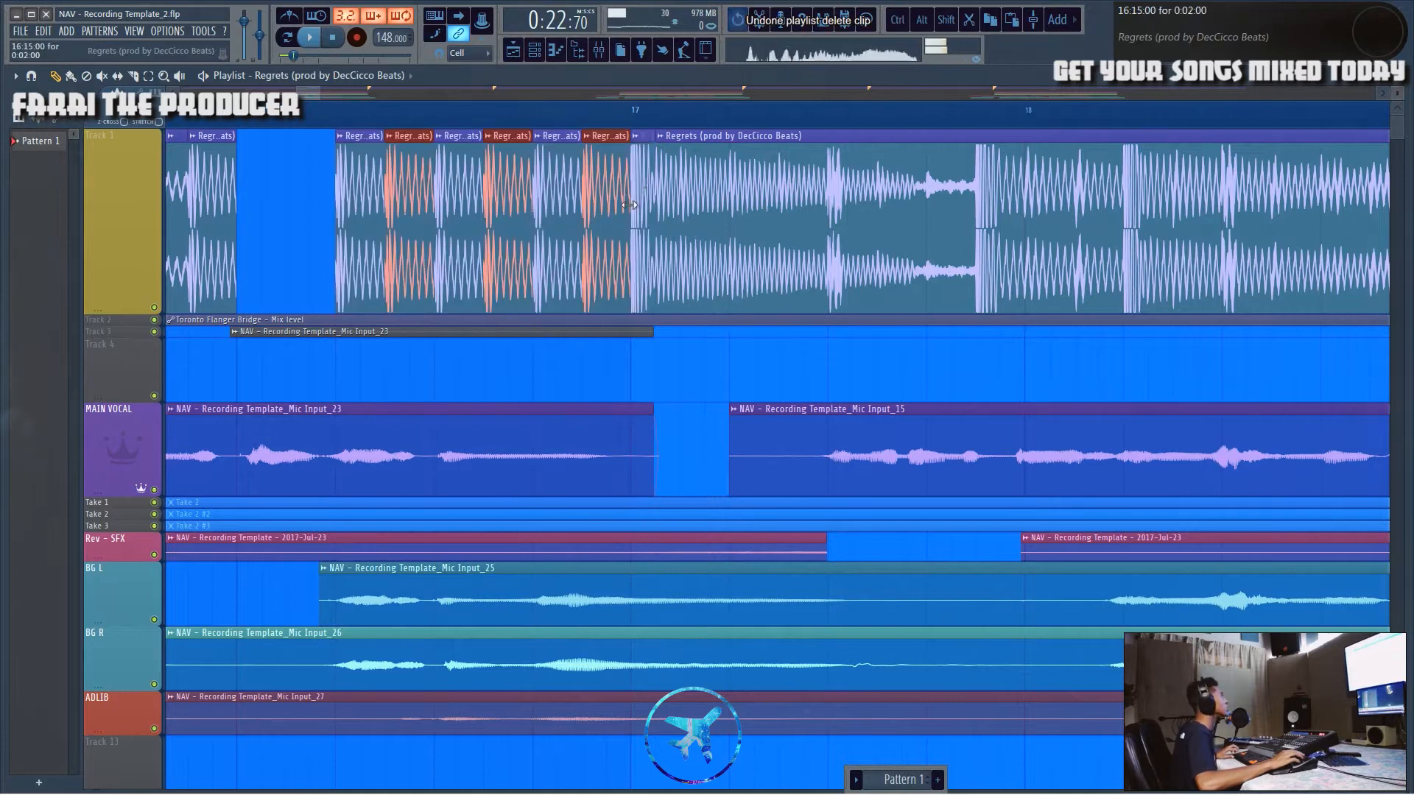
Step: Delete the repeated stutter chunks from the beat's gap before bar 17
{"action": "scroll", "coordinate": [413, 130], "scroll_direction": "up", "scroll_amount": 5}
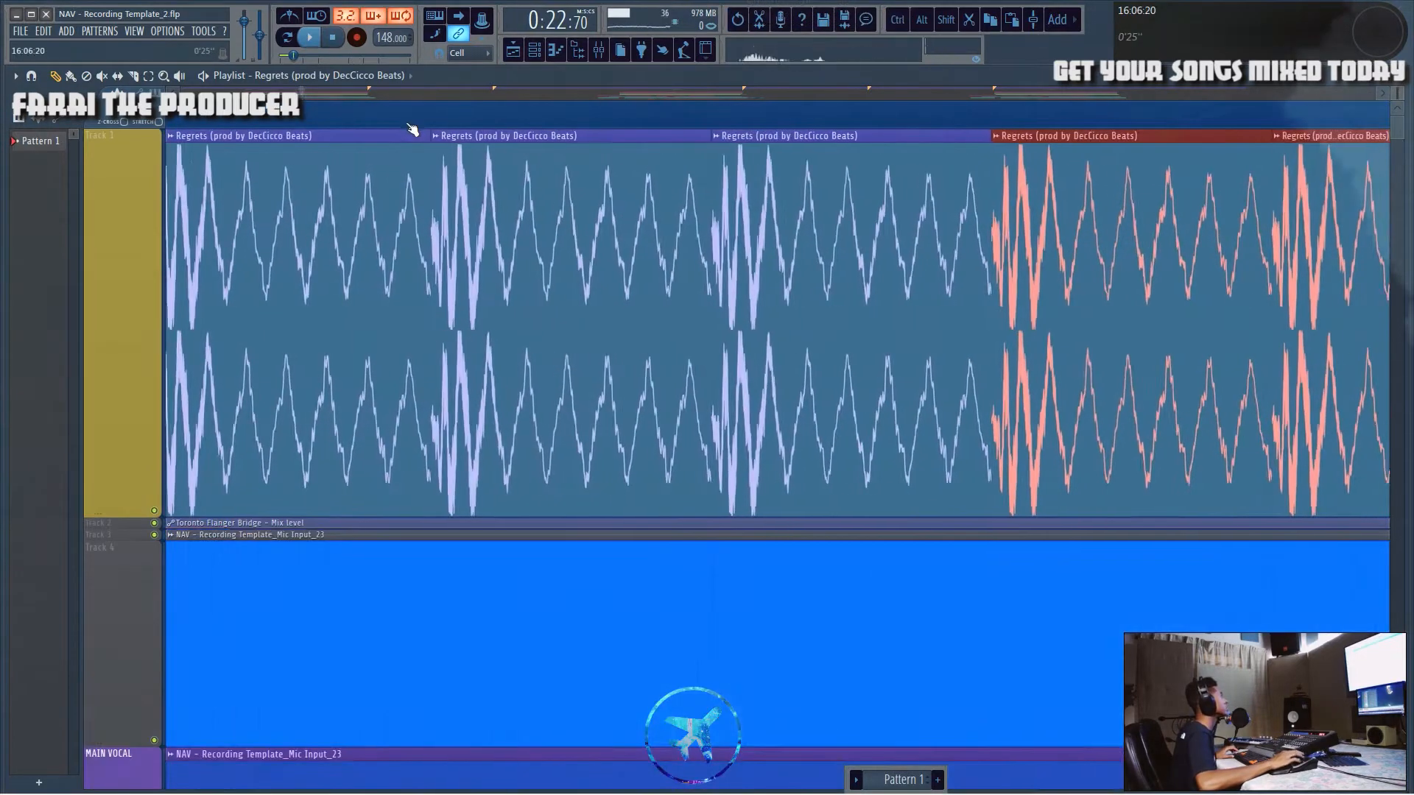
{"action": "scroll", "coordinate": [412, 129], "scroll_direction": "down", "scroll_amount": 5}
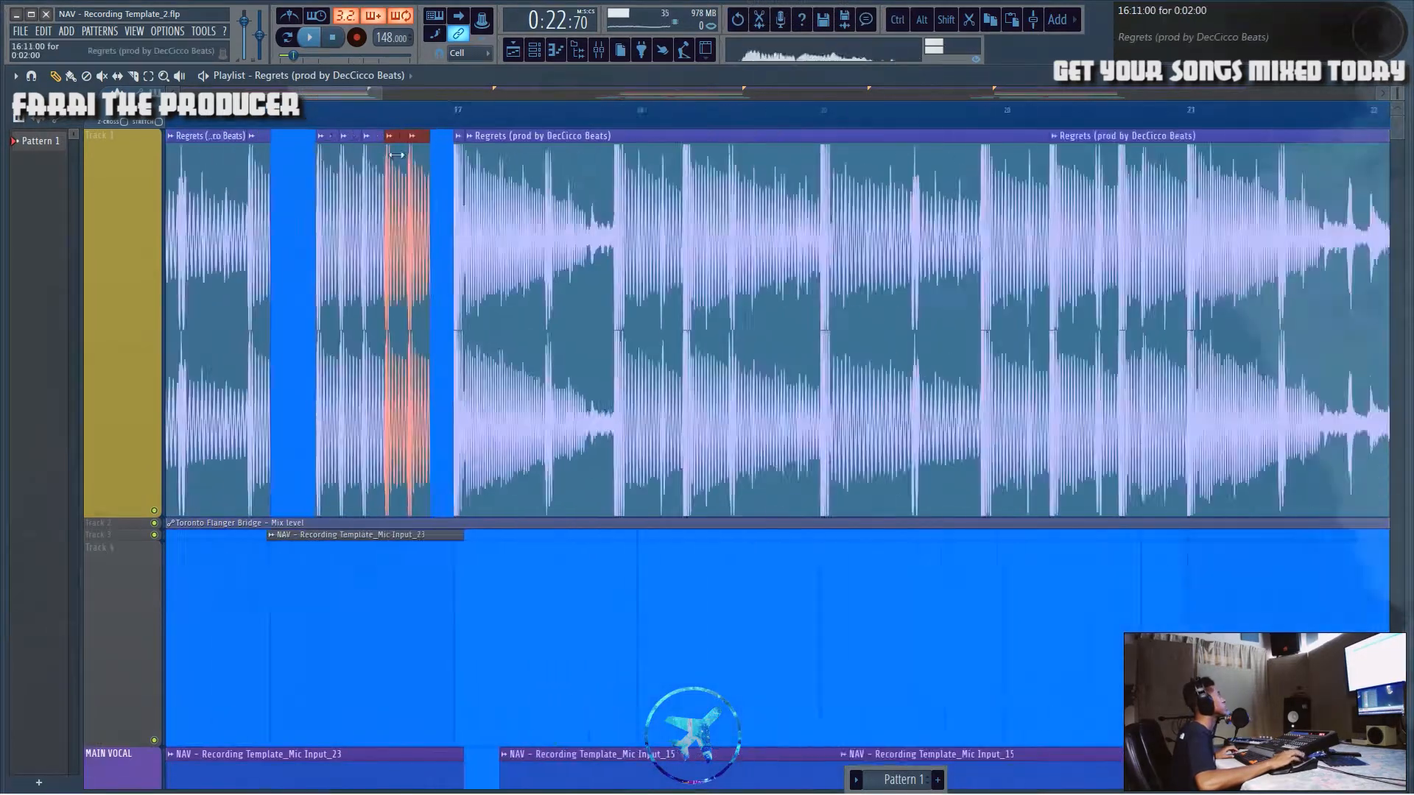
{"action": "left_click_drag", "start_coordinate": [1397, 95], "coordinate": [1397, 133]}
{"action": "right_click", "coordinate": [374, 184]}
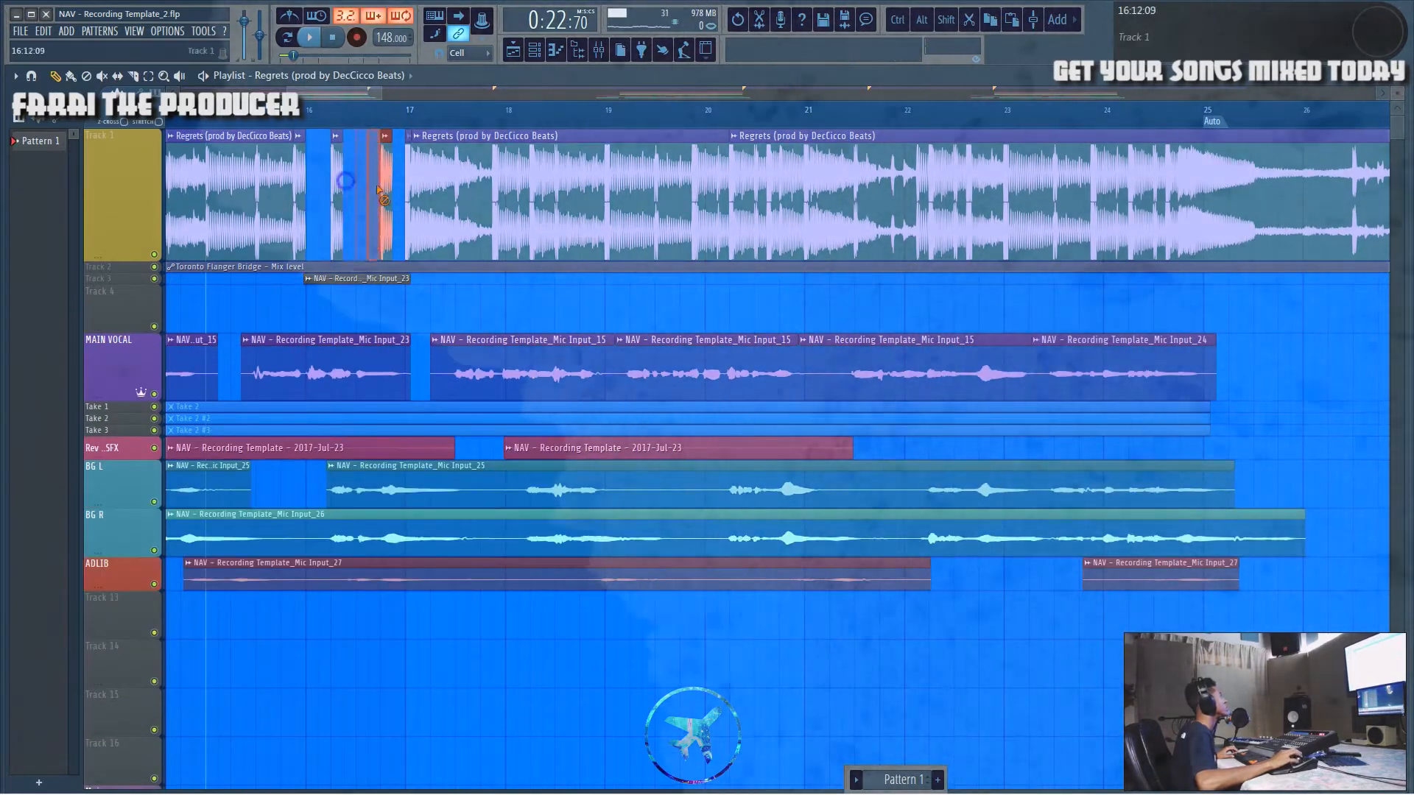
{"action": "right_click", "coordinate": [339, 198]}
{"action": "scroll", "coordinate": [417, 120], "scroll_direction": "up", "scroll_amount": 5}
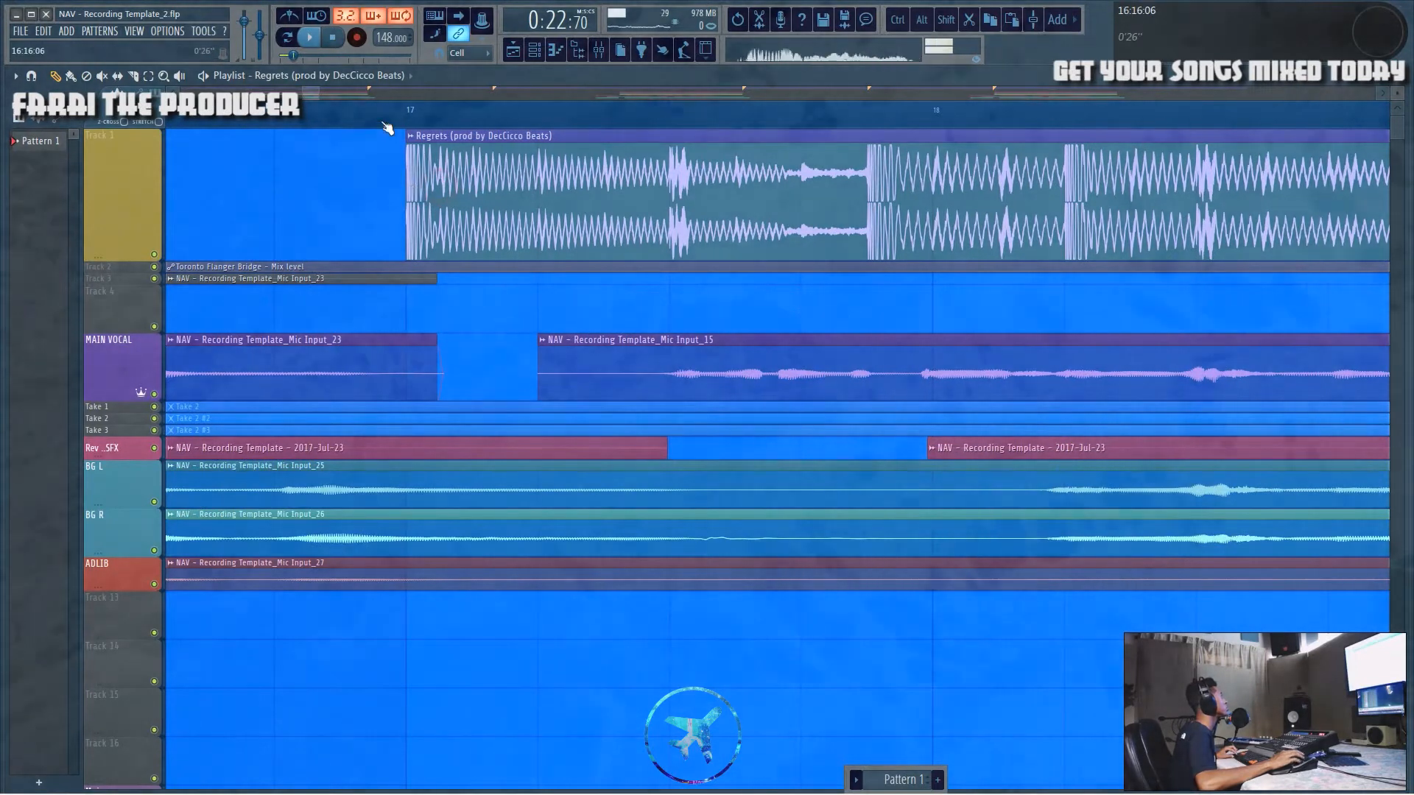
{"action": "scroll", "coordinate": [388, 130], "scroll_direction": "down", "scroll_amount": 6}
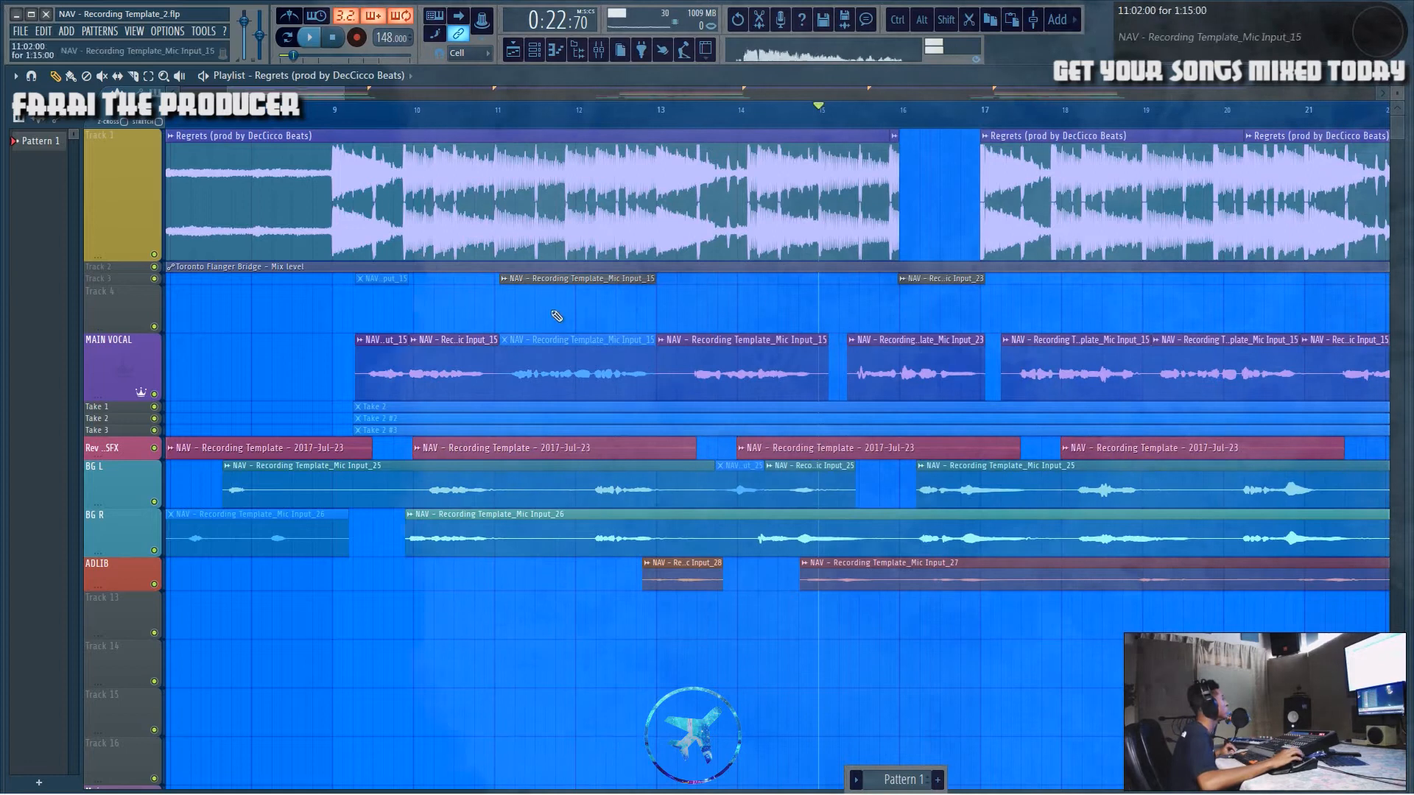
Step: Play from bar 9, then extend the beat clip after the gap leftward to fill the empty space before bar 17
{"action": "left_click", "coordinate": [255, 112]}
{"action": "key", "text": "space"}
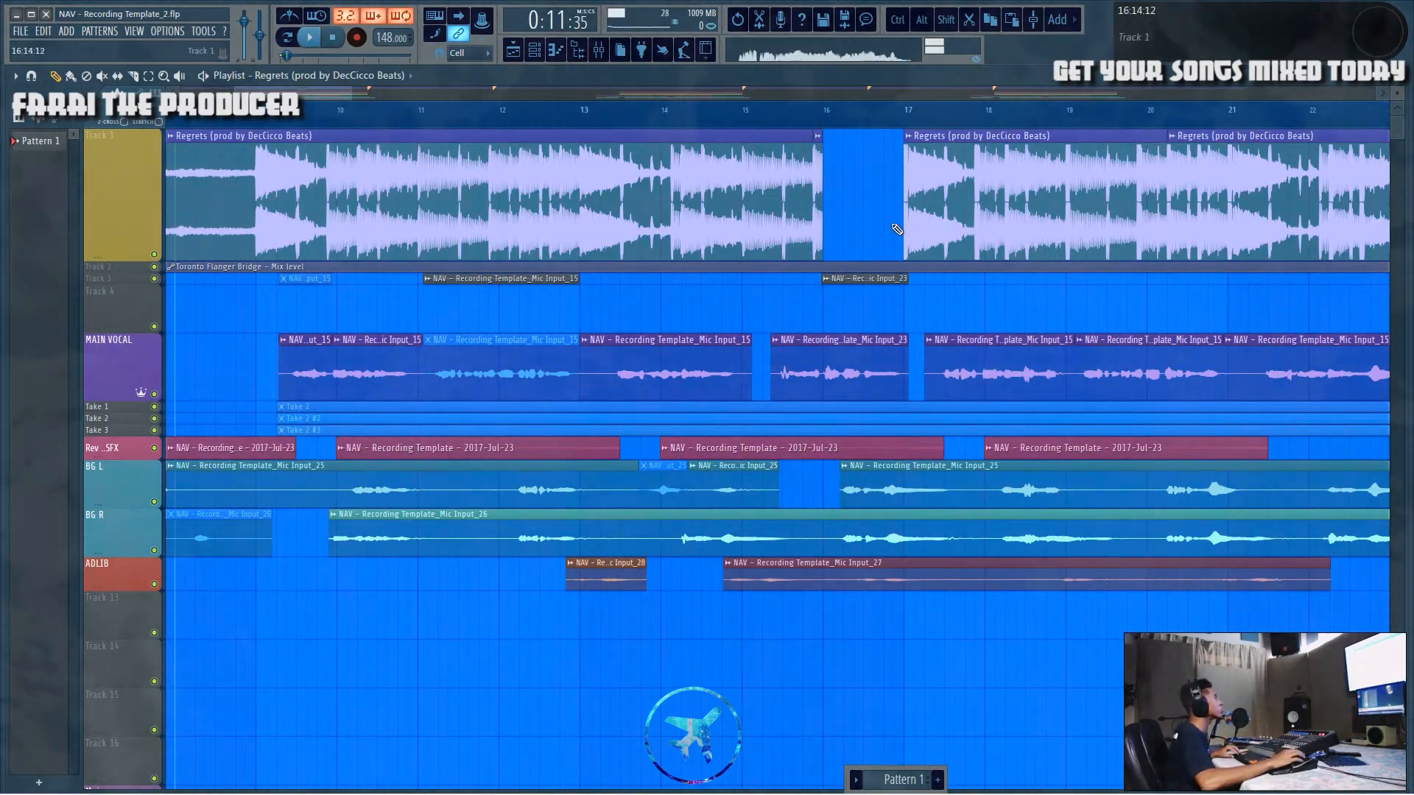
{"action": "left_click_drag", "start_coordinate": [902, 232], "coordinate": [844, 236]}
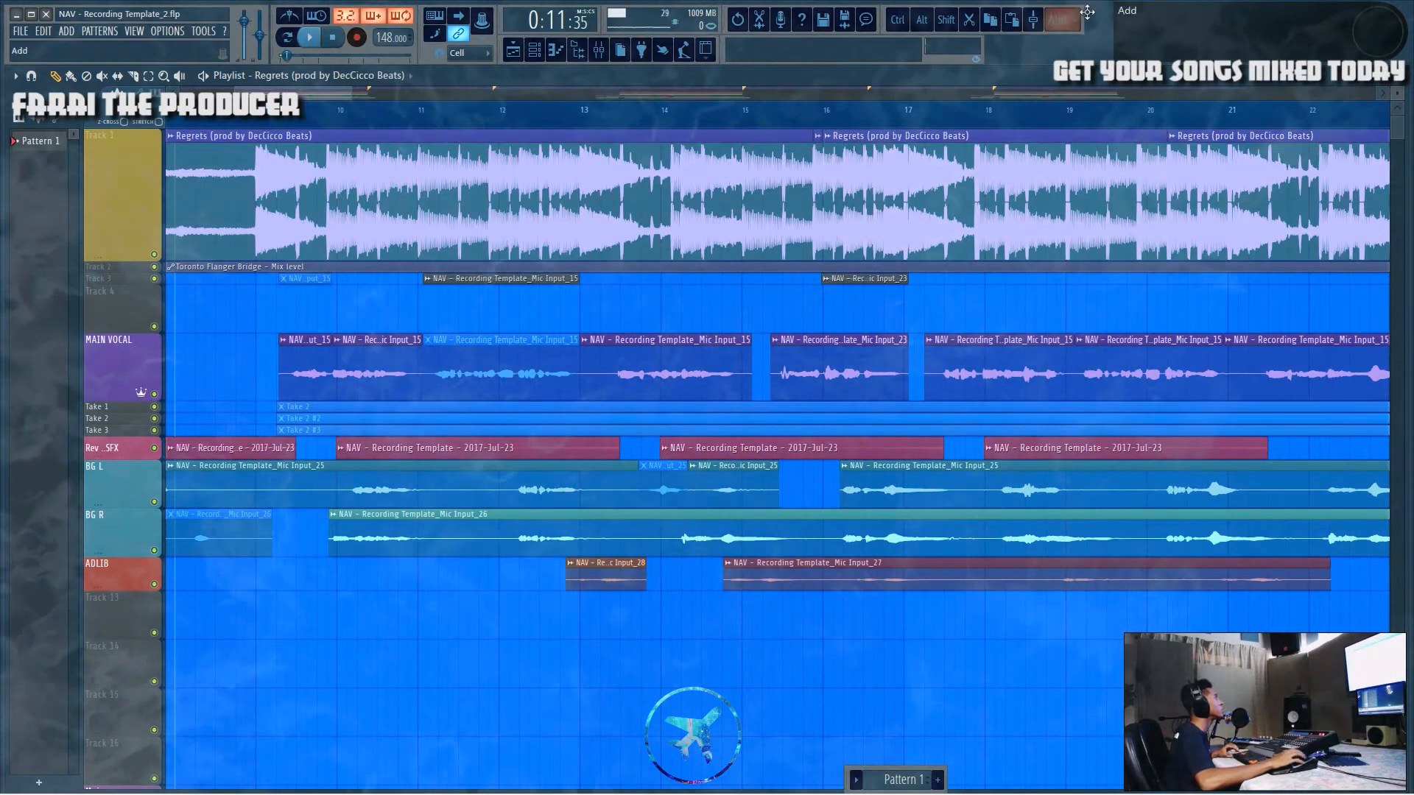
Step: Play back the song from around bar 10 and again from bar 14 to hear the restored beat
{"action": "left_click", "coordinate": [258, 111]}
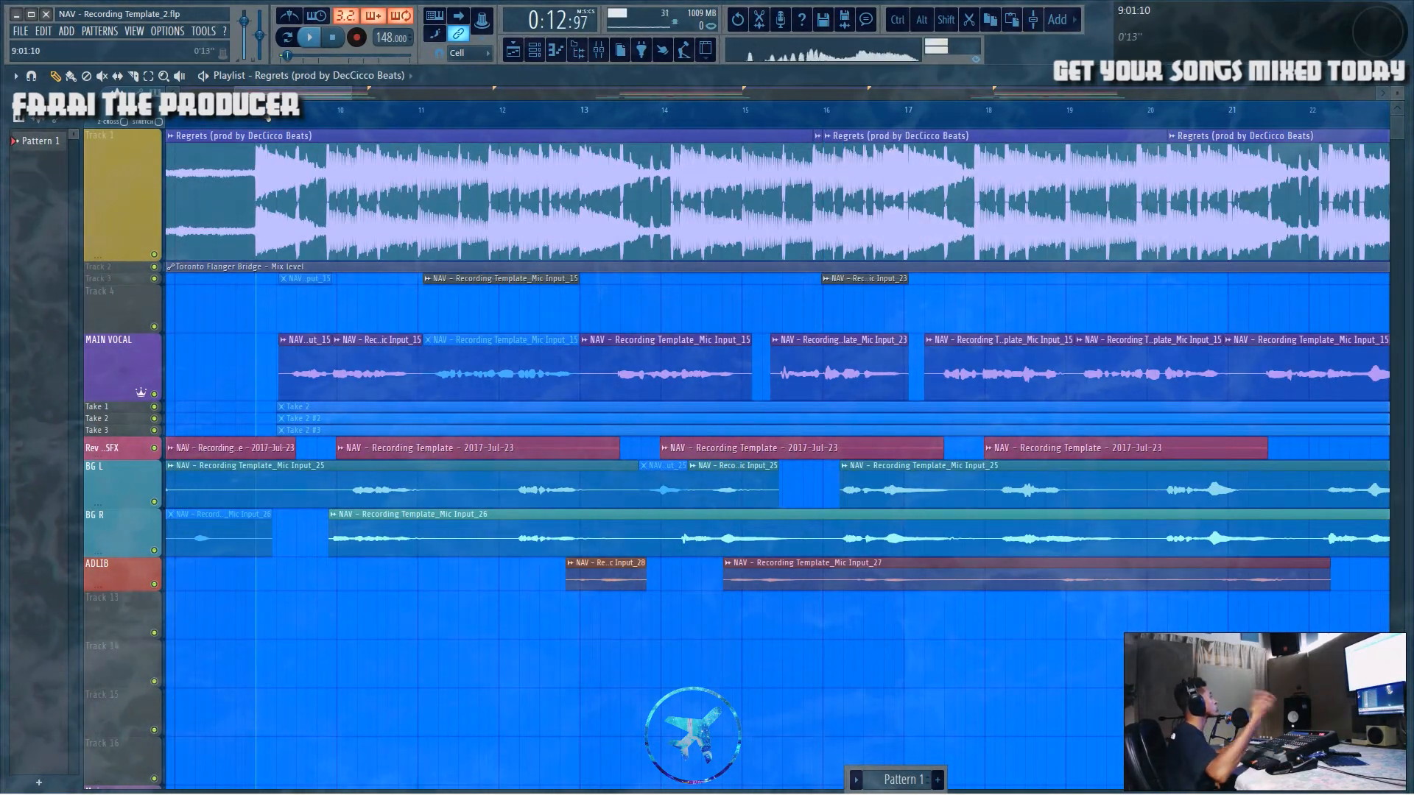
{"action": "key", "text": "space"}
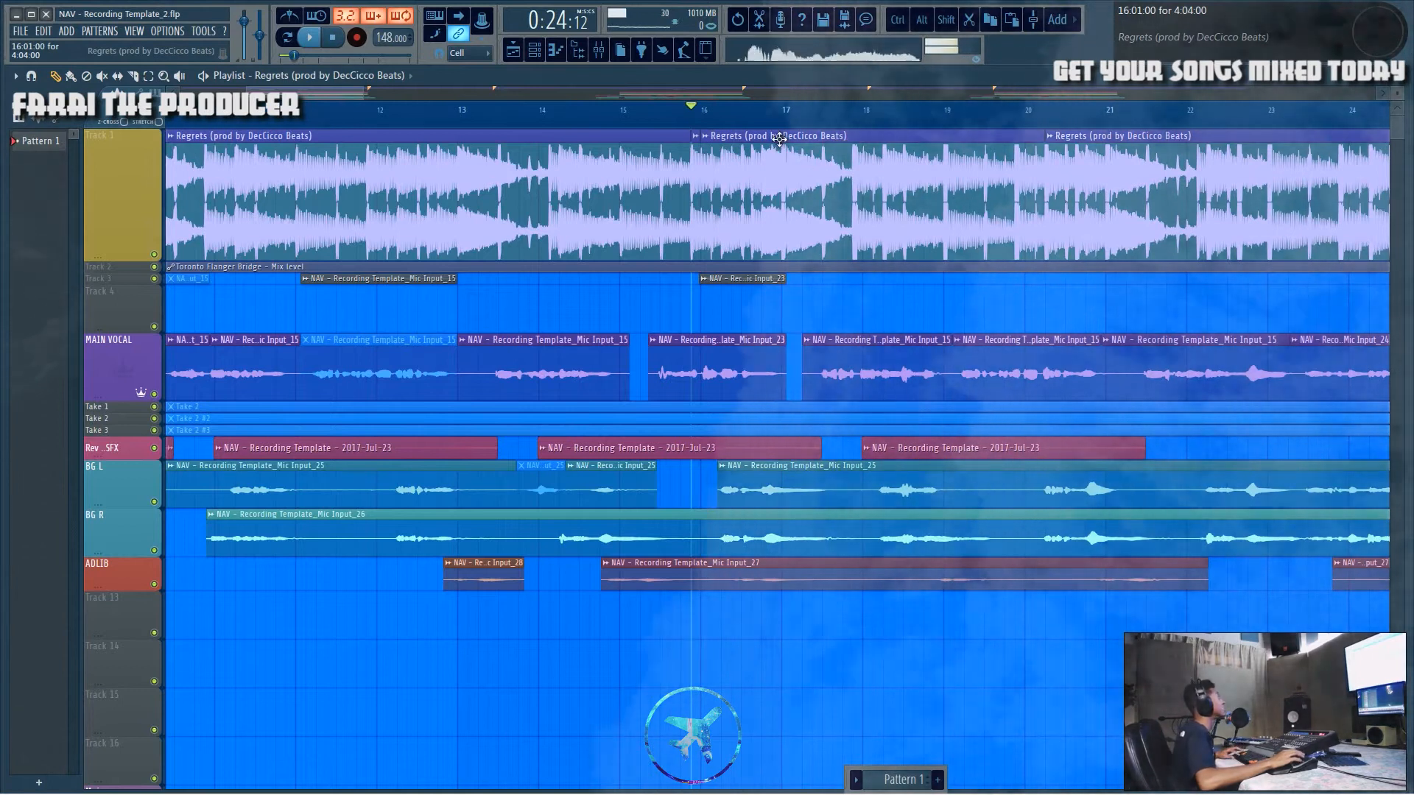
{"action": "scroll", "coordinate": [813, 117], "scroll_direction": "up", "scroll_amount": 2}
{"action": "scroll", "coordinate": [813, 117], "scroll_direction": "up", "scroll_amount": 1}
{"action": "left_click", "coordinate": [527, 111]}
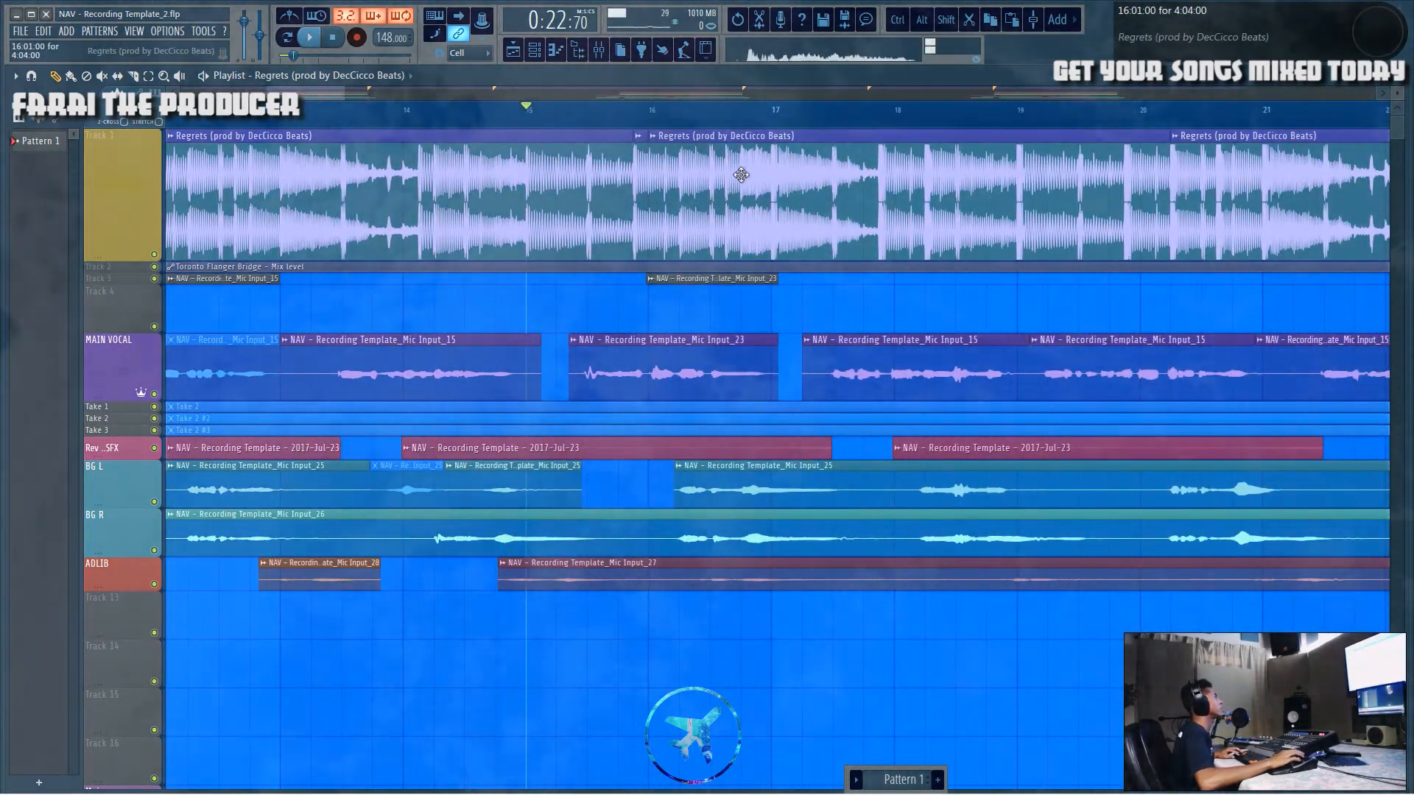
{"action": "key", "text": "space"}
Step: Scroll through the playlist and play back the section around bars 17 to 19 again
{"action": "scroll", "coordinate": [851, 299], "scroll_direction": "down", "scroll_amount": 6}
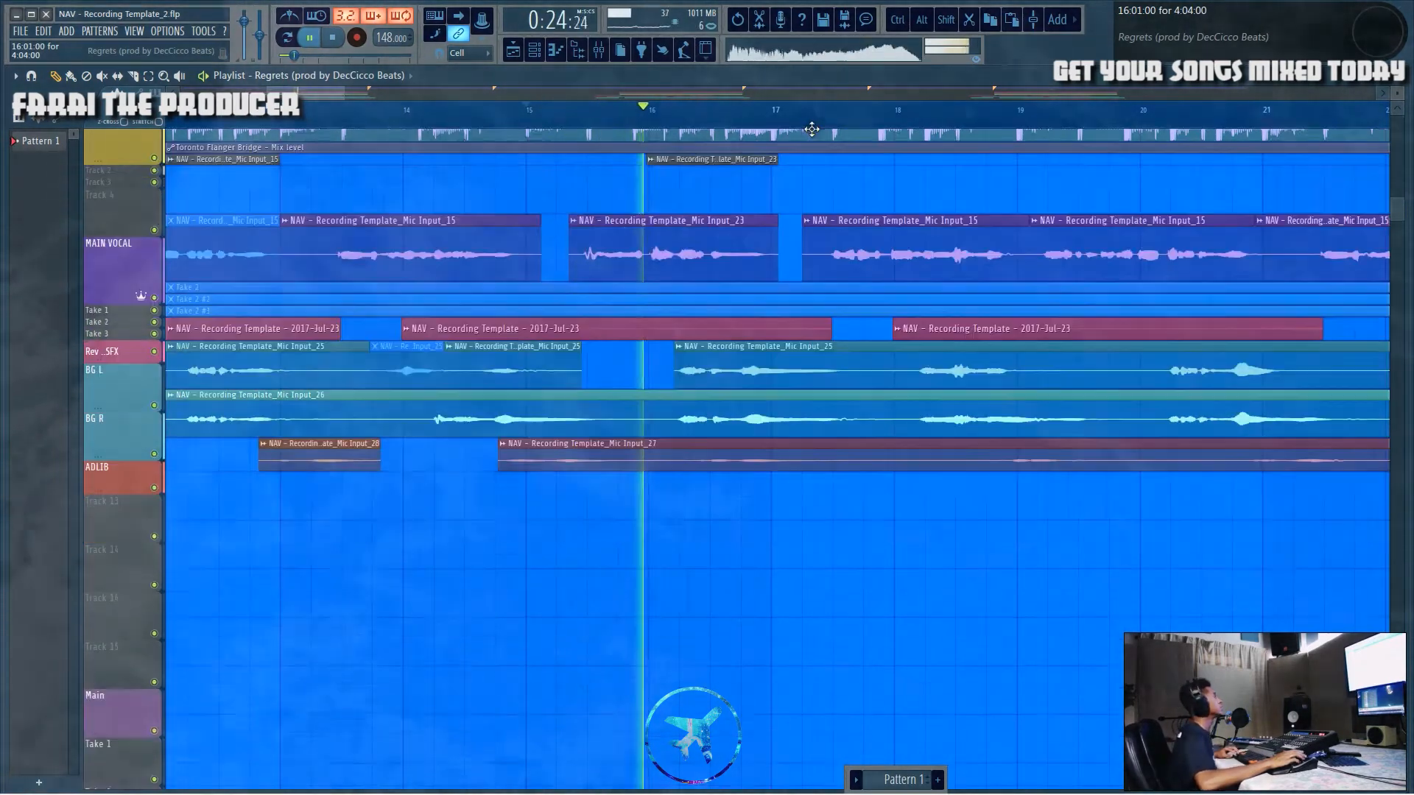
{"action": "scroll", "coordinate": [852, 299], "scroll_direction": "up", "scroll_amount": 5}
{"action": "left_click_drag", "start_coordinate": [327, 92], "coordinate": [372, 90]}
{"action": "key", "text": "c"}
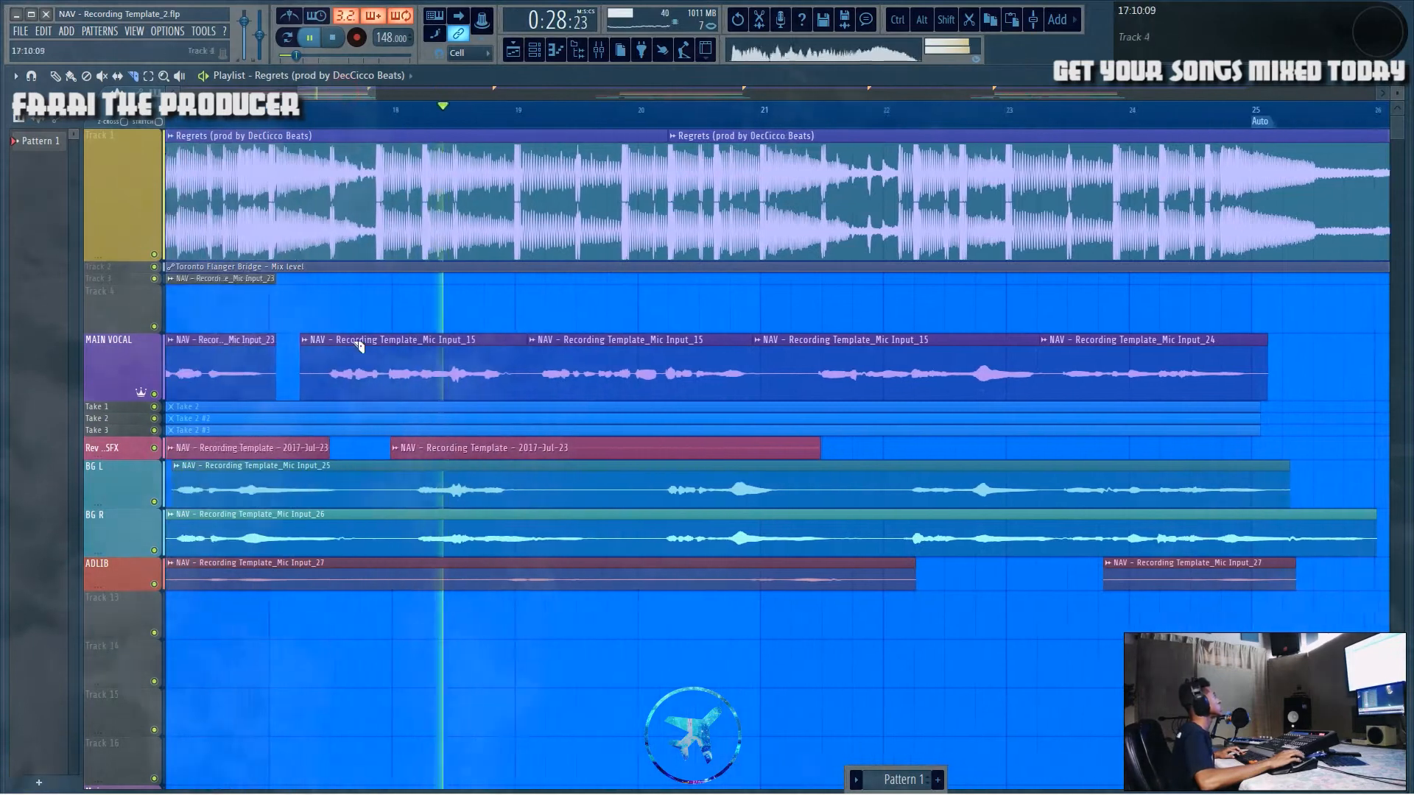
{"action": "key", "text": "space"}
{"action": "scroll", "coordinate": [486, 136], "scroll_direction": "up", "scroll_amount": 5}
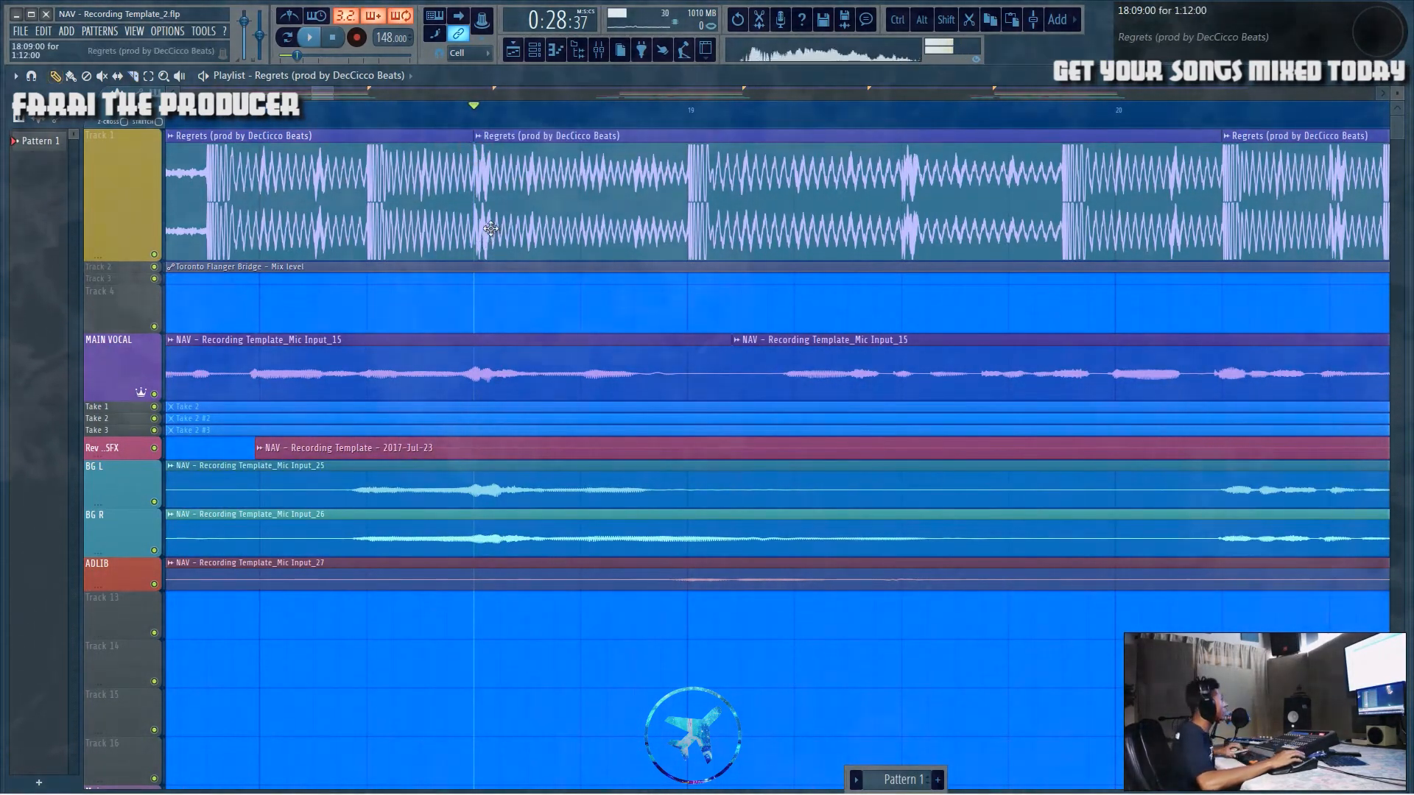
{"action": "scroll", "coordinate": [674, 155], "scroll_direction": "down", "scroll_amount": 6}
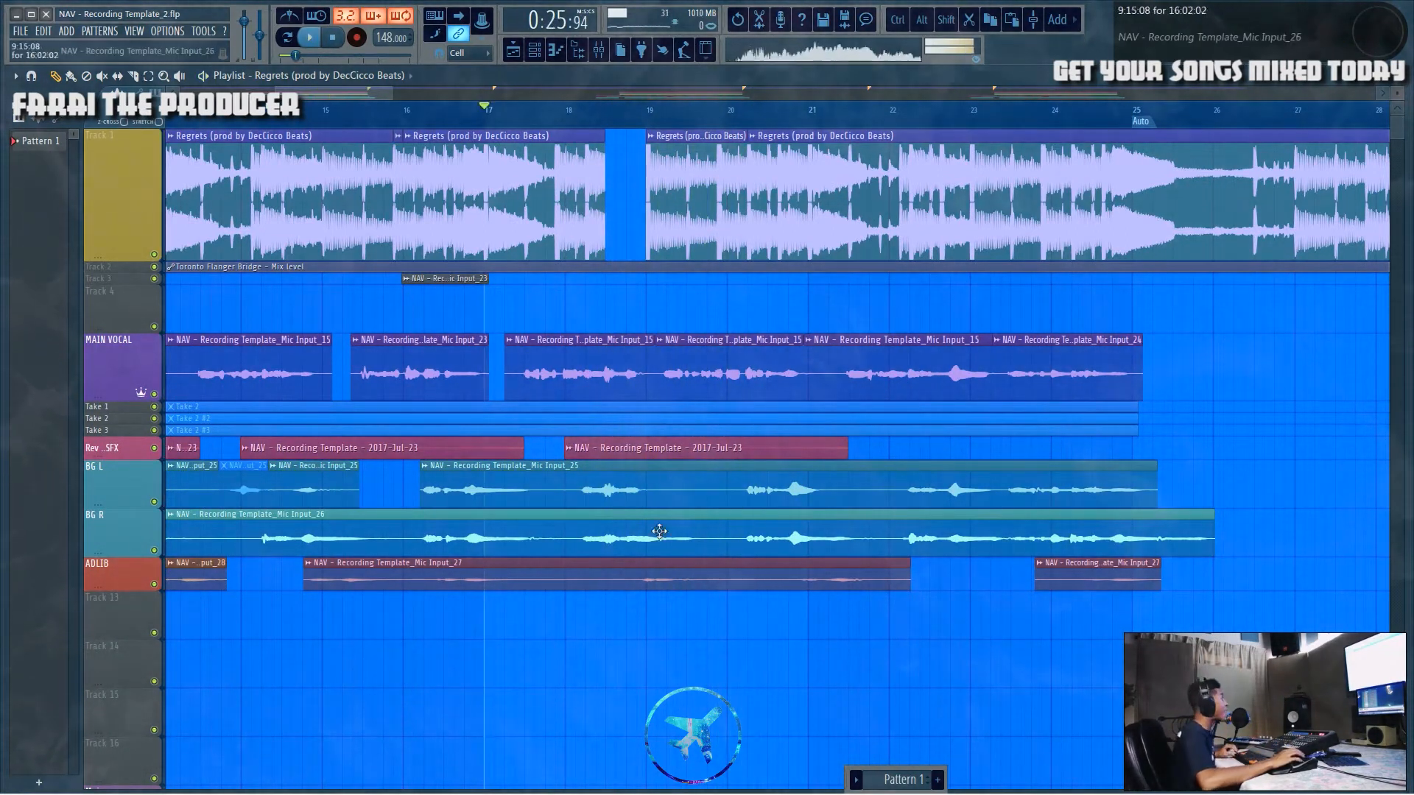
{"action": "left_click_drag", "start_coordinate": [650, 597], "coordinate": [656, 602]}
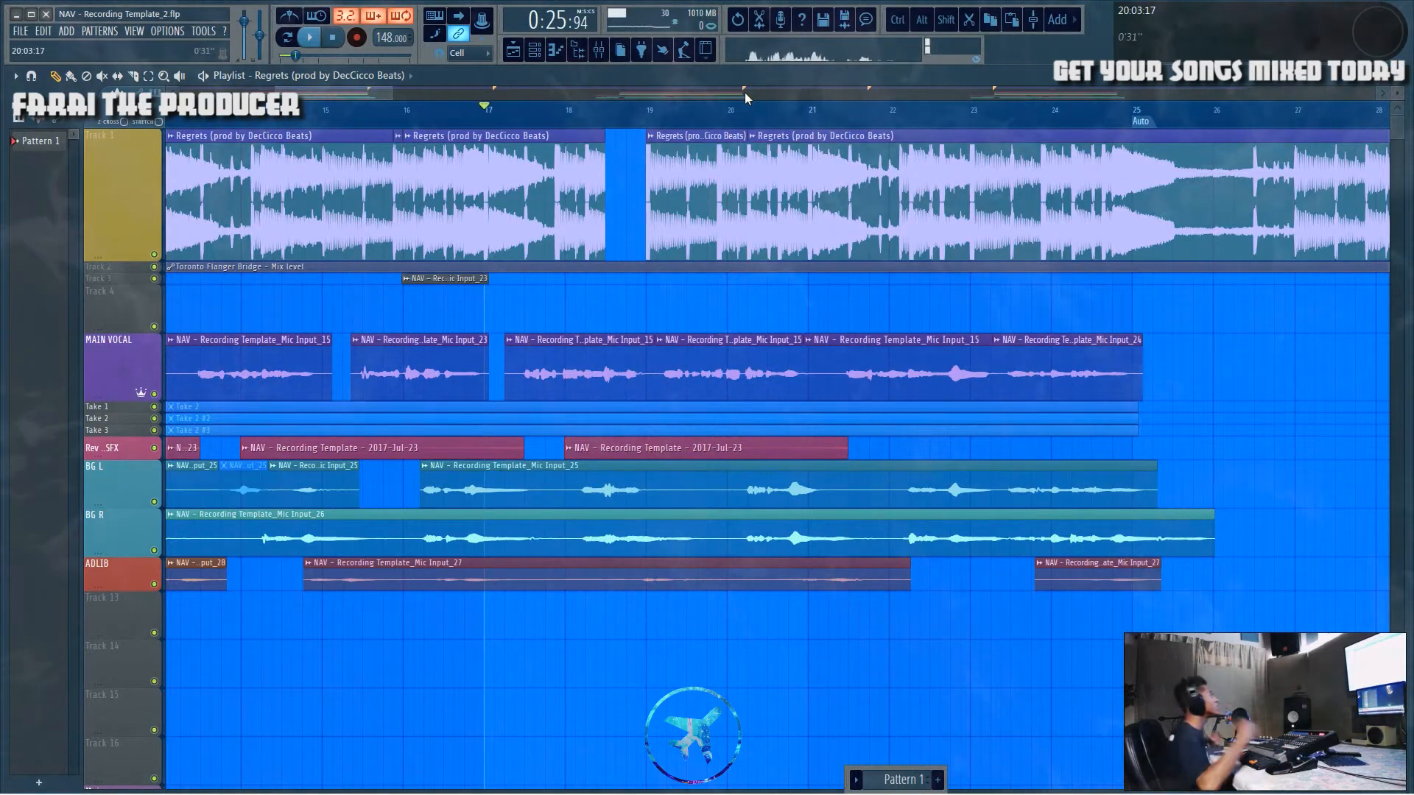
{"action": "key", "text": "space"}
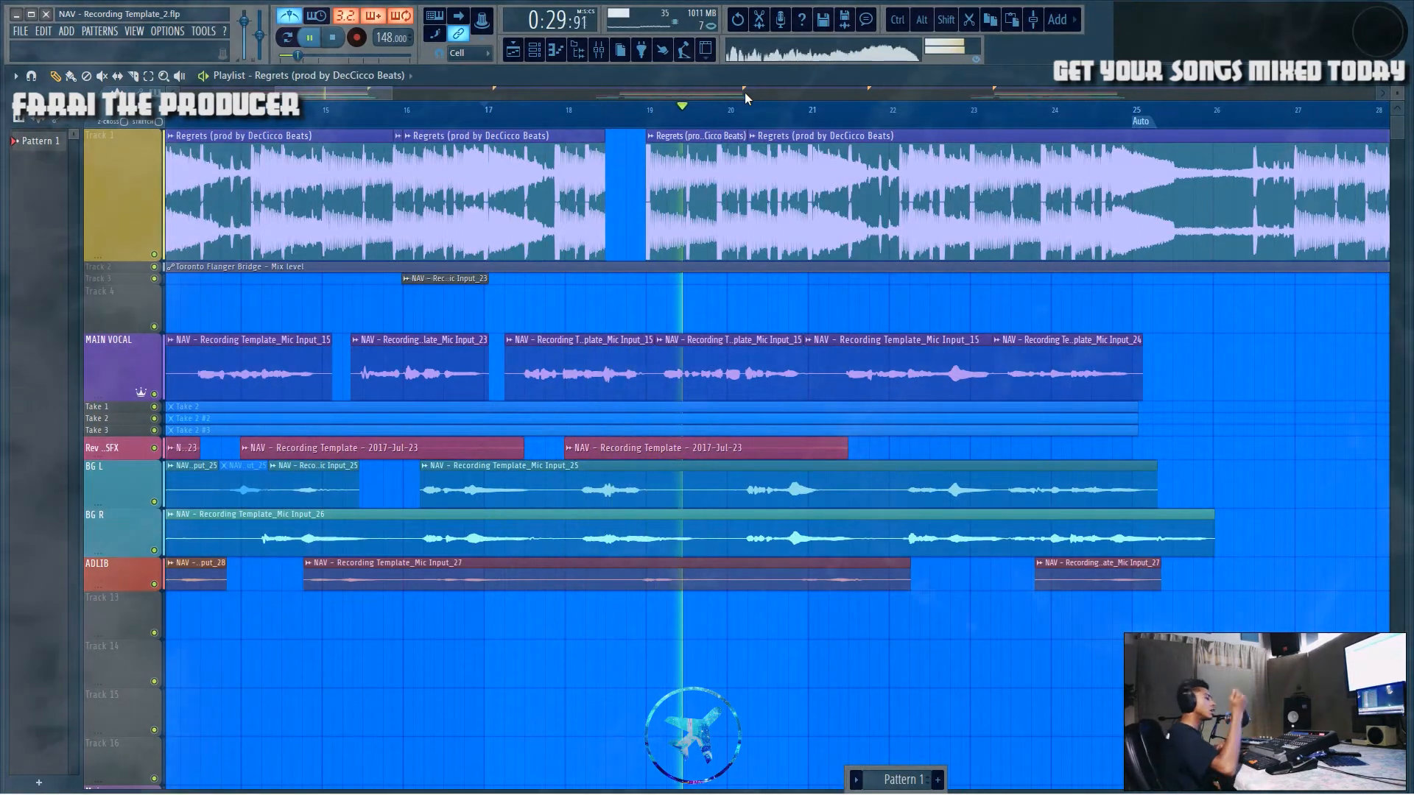
{"action": "key", "text": "space"}
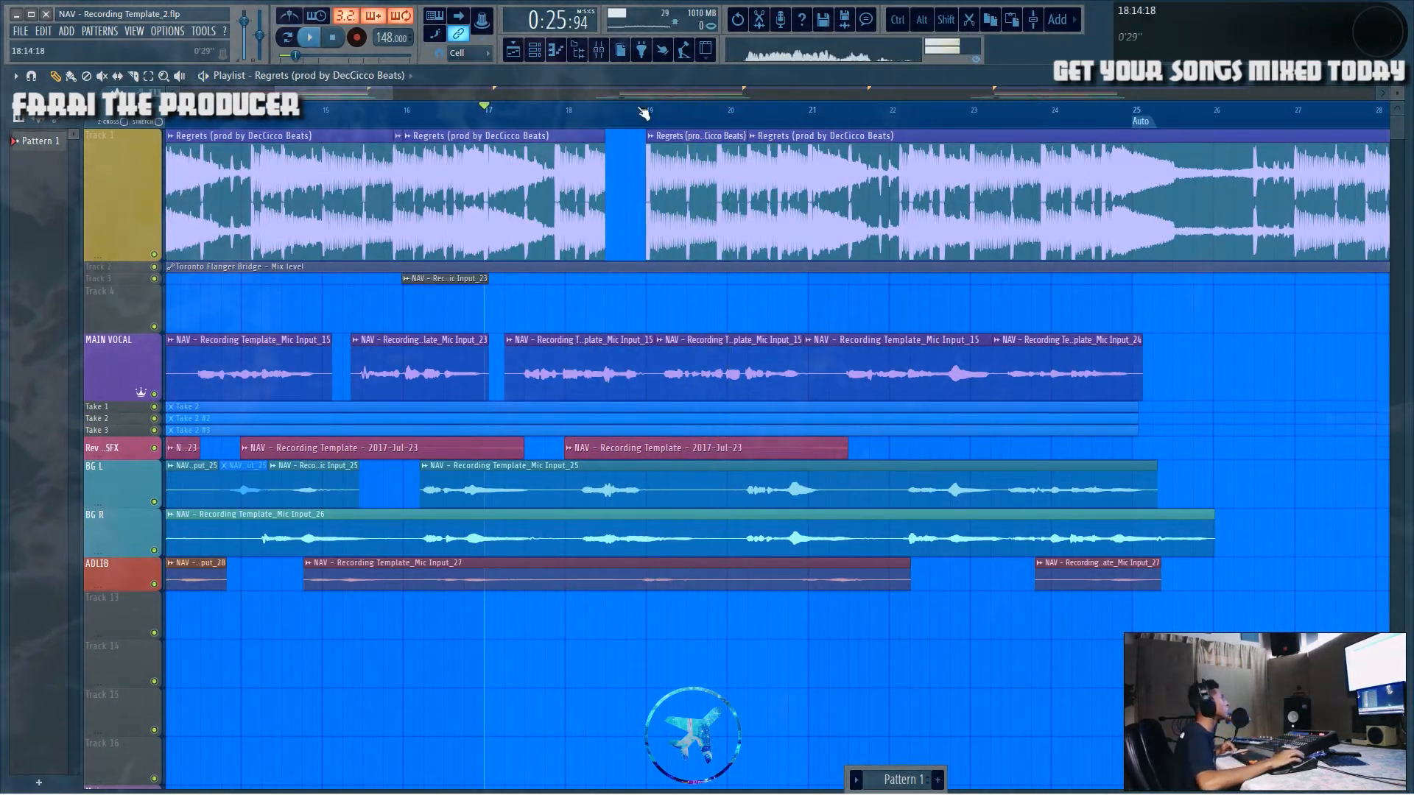
Step: Enlarge the ADLIB track and cut a gap into its clip just before bar 19
{"action": "scroll", "coordinate": [640, 155], "scroll_direction": "up", "scroll_amount": 3}
{"action": "scroll", "coordinate": [661, 131], "scroll_direction": "up", "scroll_amount": 1}
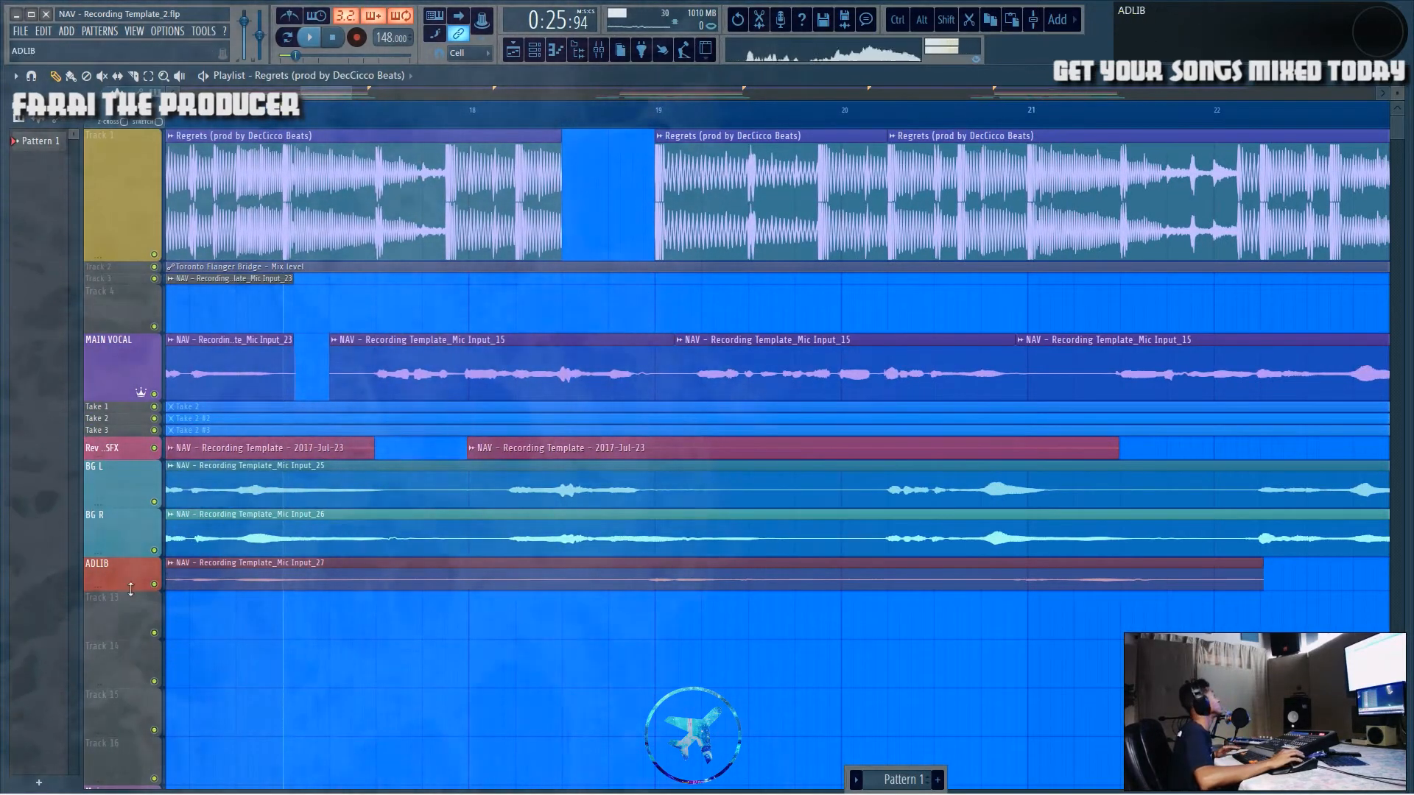
{"action": "left_click_drag", "start_coordinate": [131, 589], "coordinate": [131, 794]}
{"action": "scroll", "coordinate": [835, 199], "scroll_direction": "down", "scroll_amount": 3}
{"action": "left_click_drag", "start_coordinate": [645, 398], "coordinate": [643, 451]}
{"action": "key", "text": "p"}
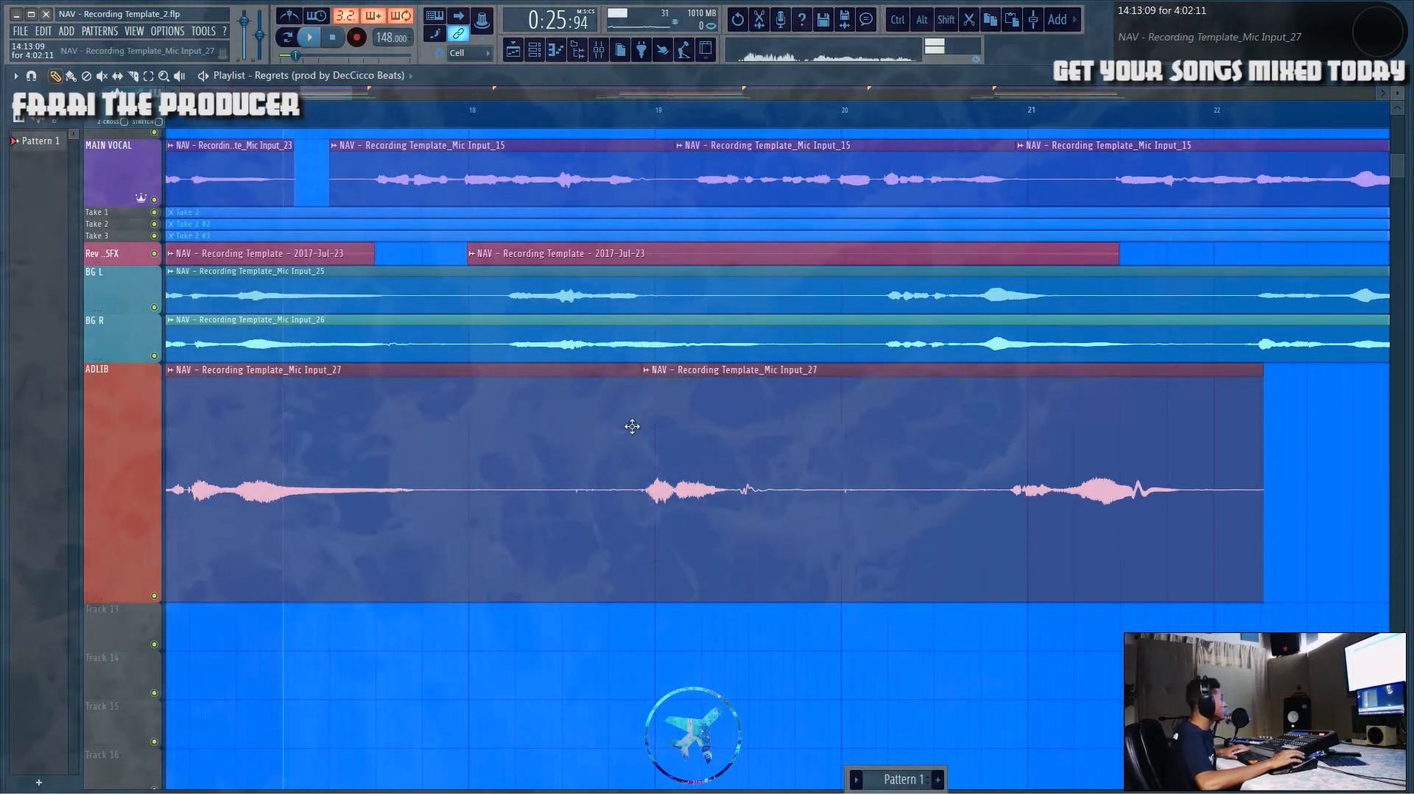
{"action": "left_click_drag", "start_coordinate": [639, 397], "coordinate": [414, 401]}
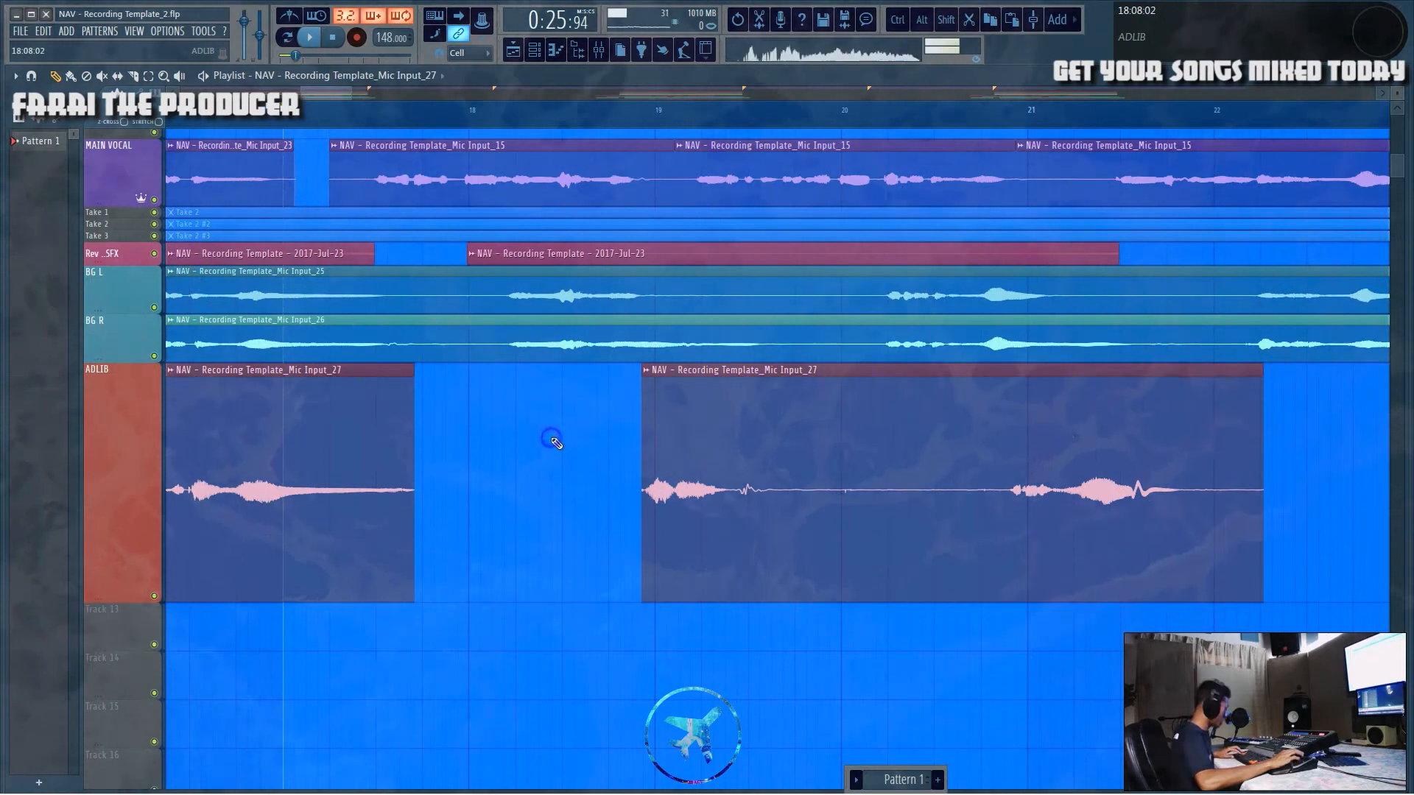
Step: Slice a short chunk from the adlib after the gap and repeat it several times across the gap as a stutter
{"action": "left_click_drag", "start_coordinate": [681, 464], "coordinate": [682, 515]}
{"action": "left_click_drag", "start_coordinate": [655, 417], "coordinate": [574, 454]}
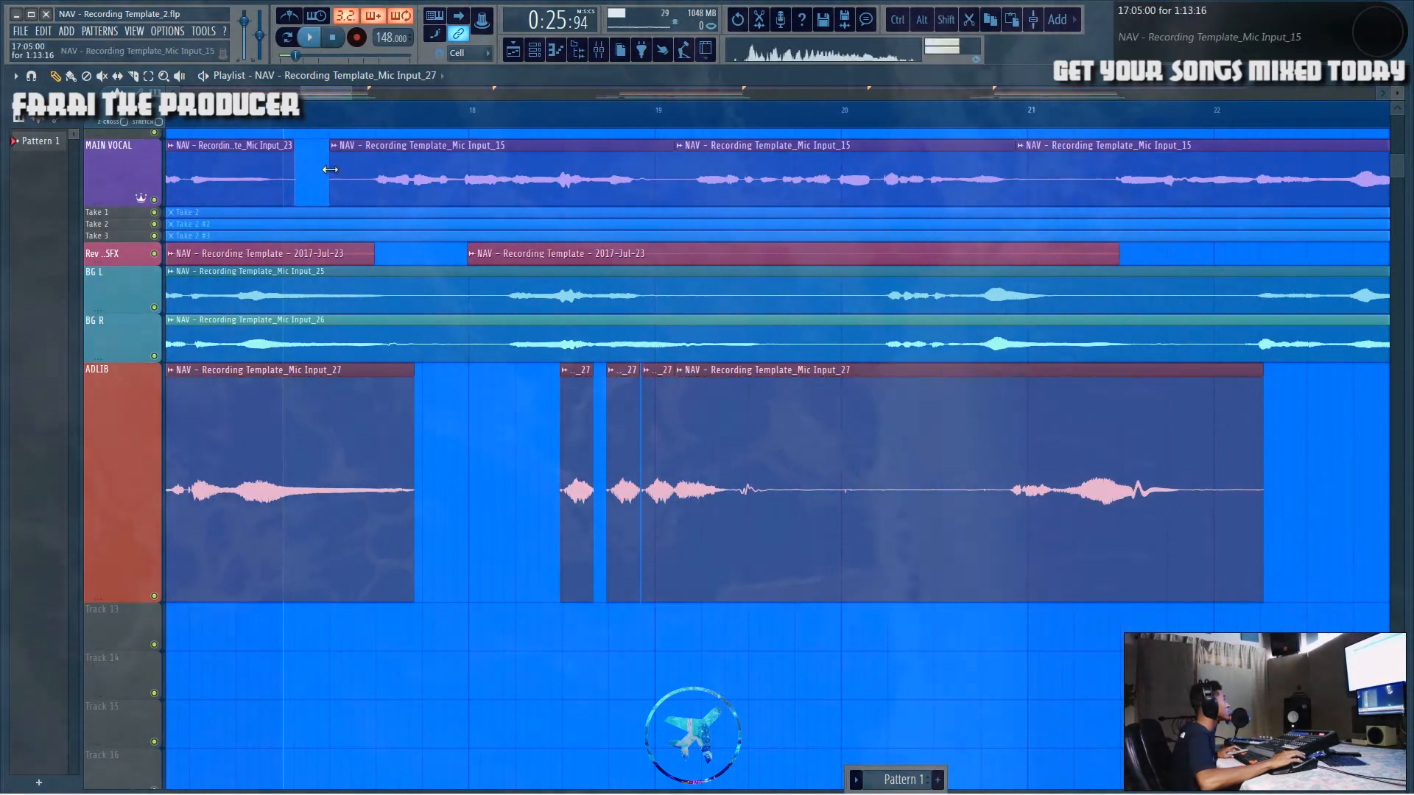
{"action": "scroll", "coordinate": [668, 120], "scroll_direction": "up", "scroll_amount": 5}
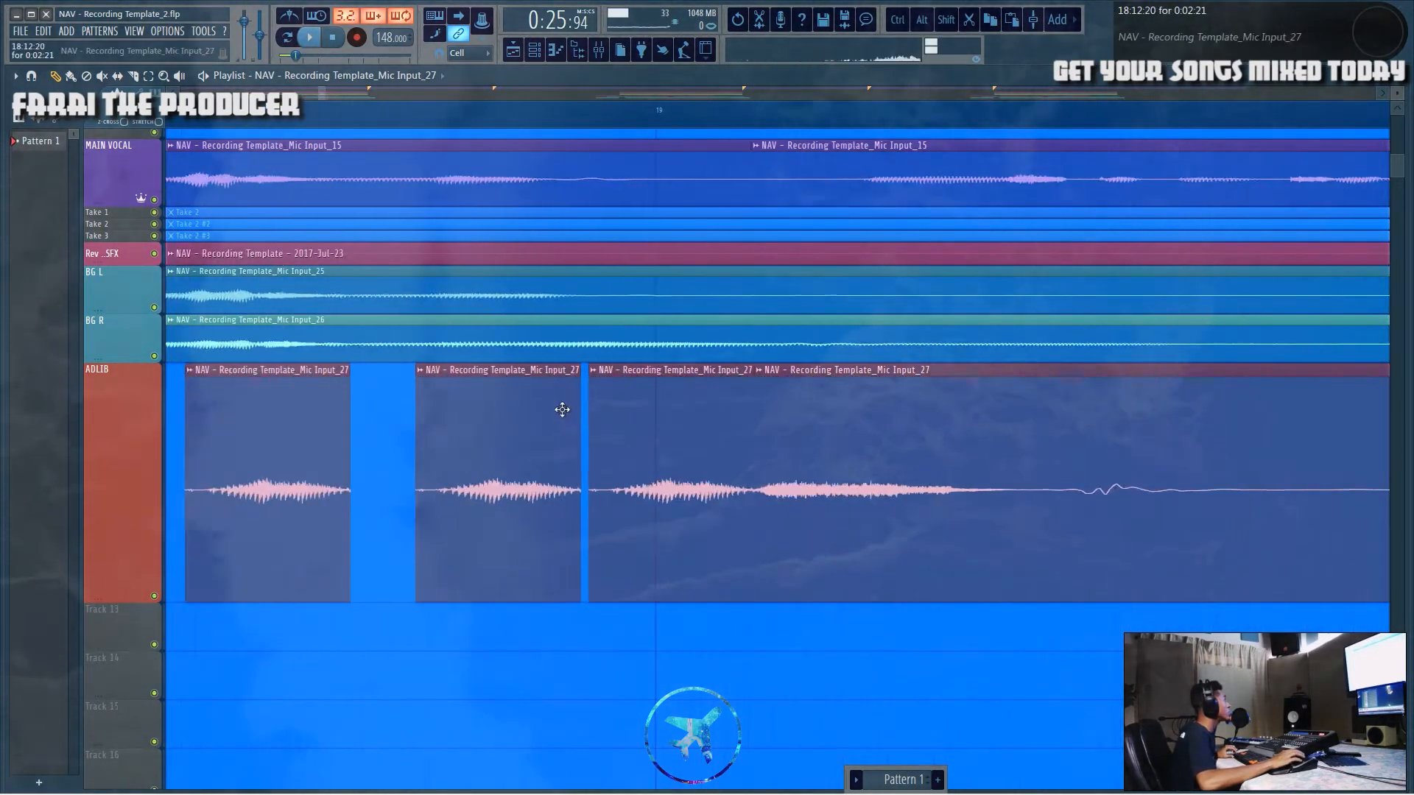
{"action": "left_click_drag", "start_coordinate": [253, 526], "coordinate": [297, 534]}
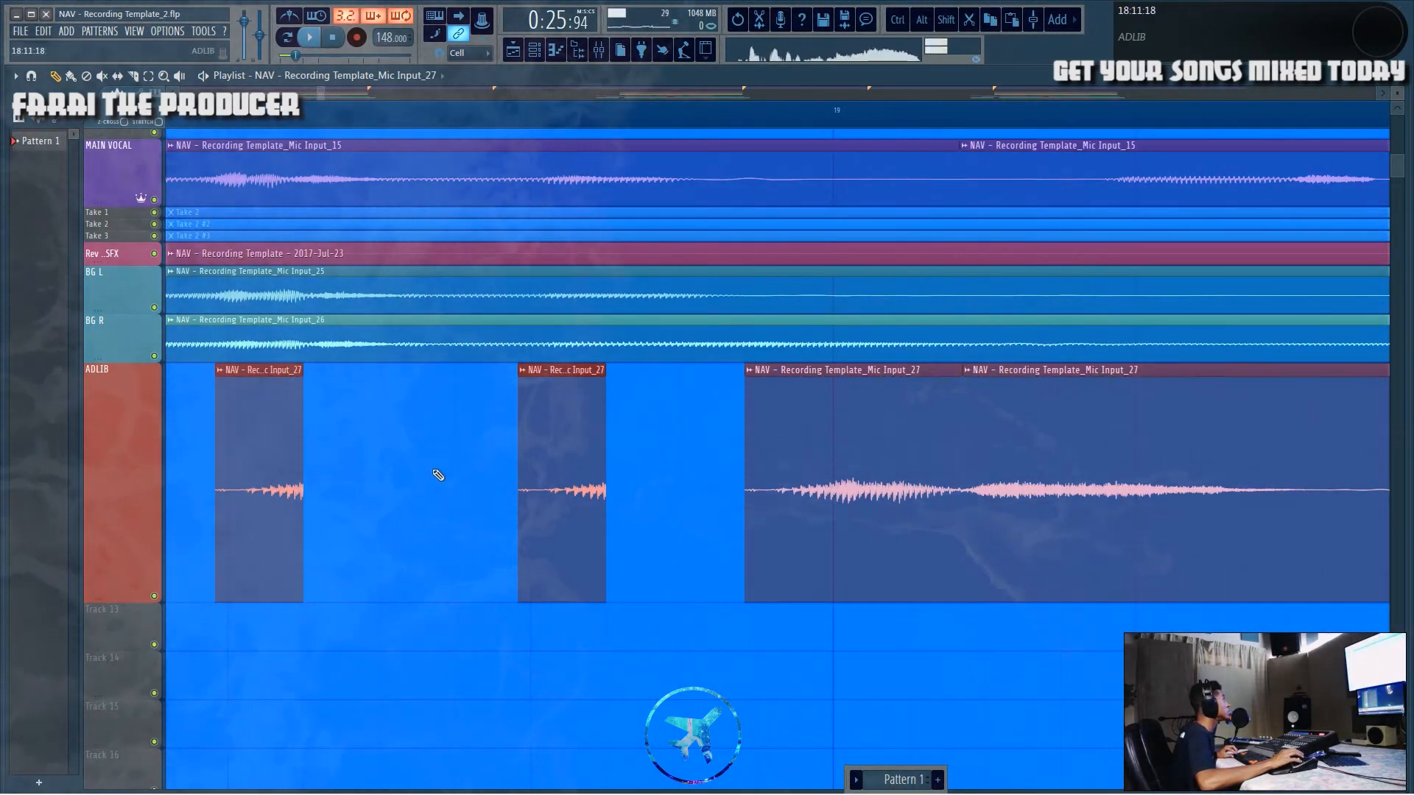
{"action": "left_click_drag", "start_coordinate": [229, 508], "coordinate": [381, 511]}
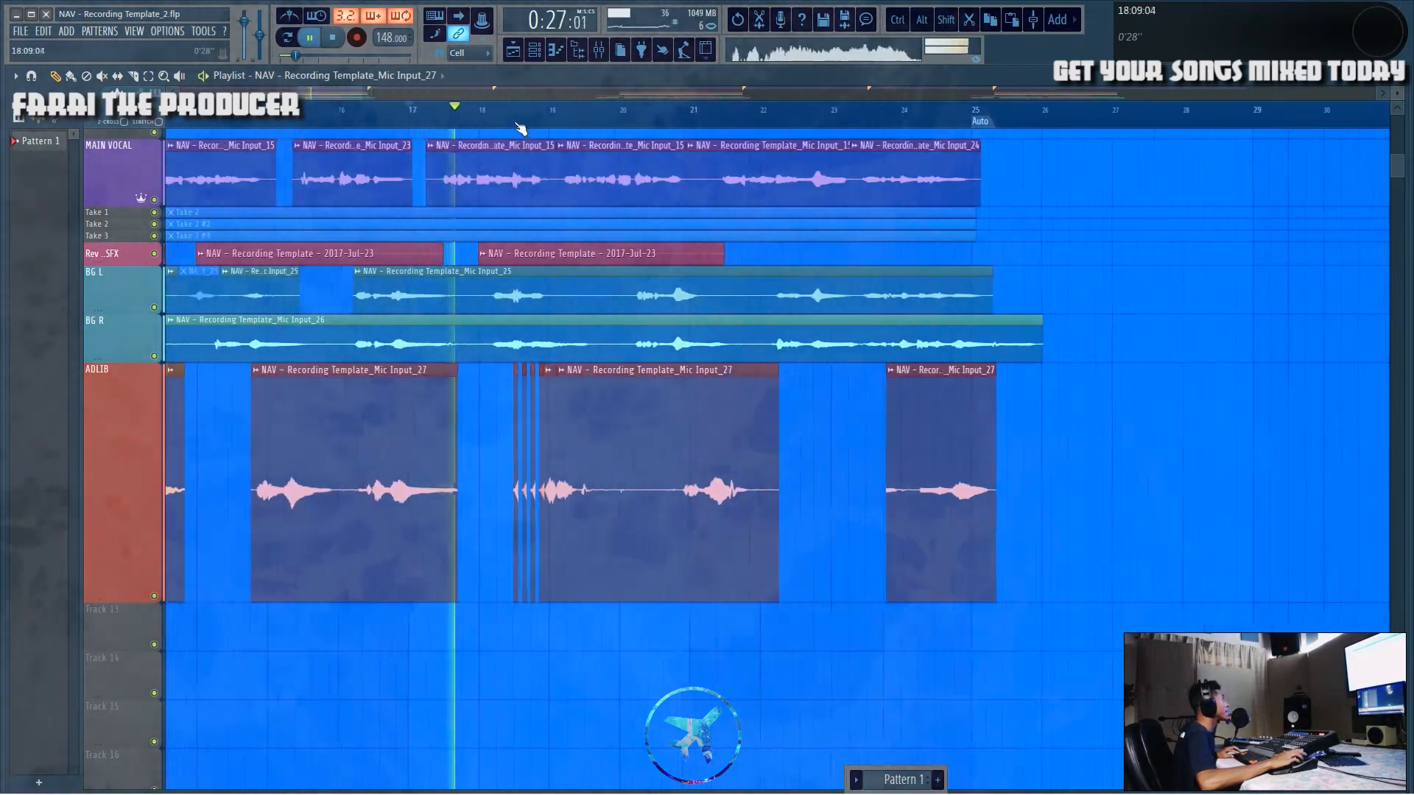
{"action": "scroll", "coordinate": [520, 128], "scroll_direction": "up", "scroll_amount": 5}
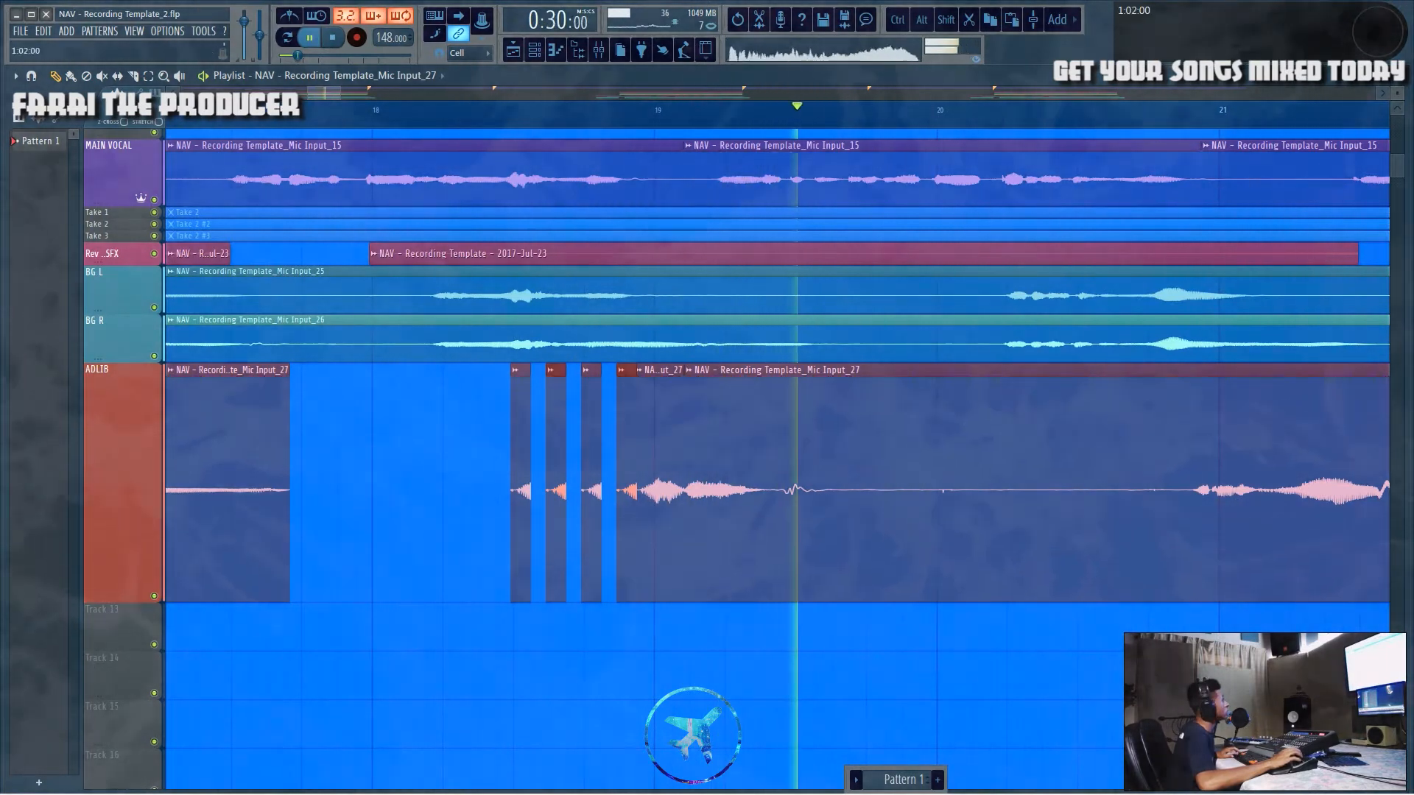
{"action": "key", "text": "space"}
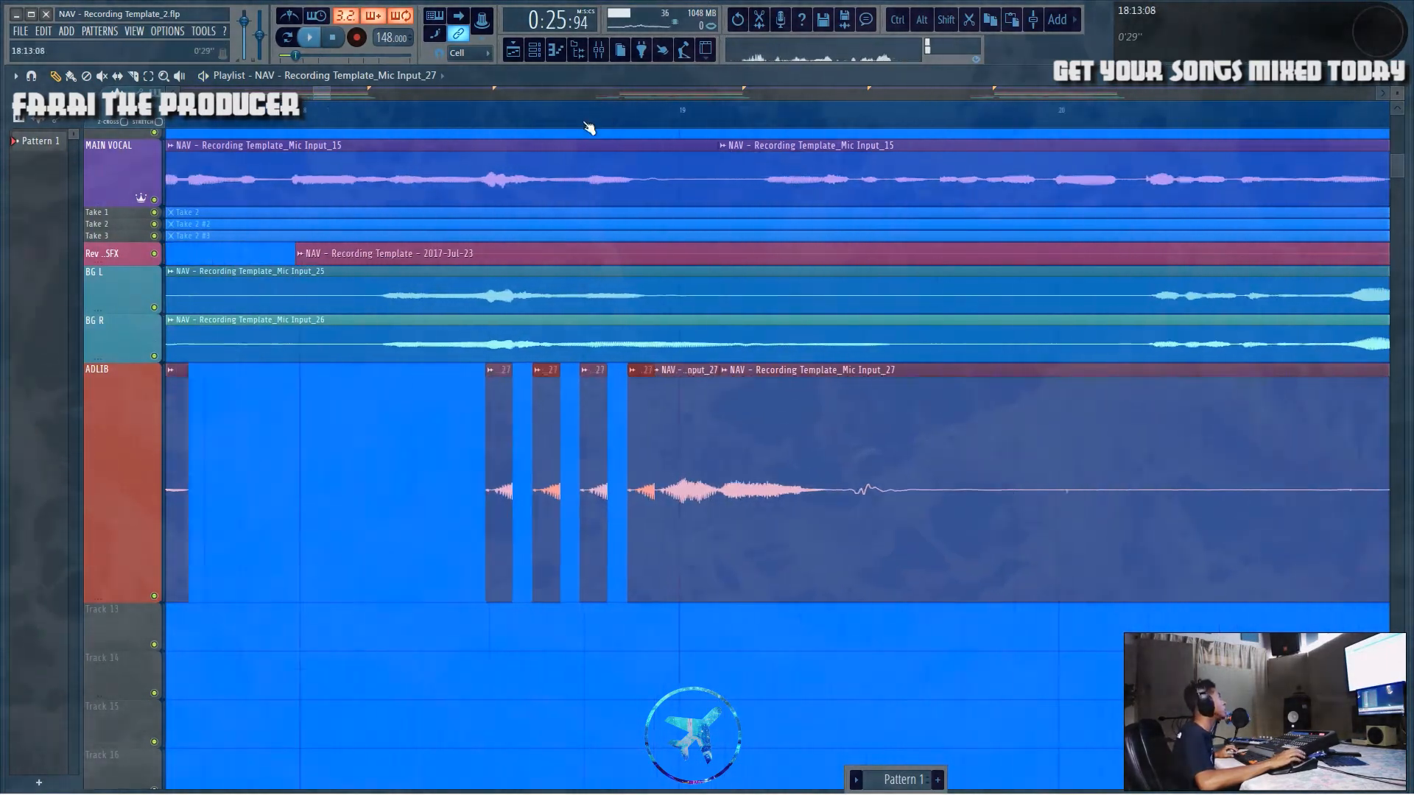
{"action": "left_click_drag", "start_coordinate": [306, 369], "coordinate": [382, 600]}
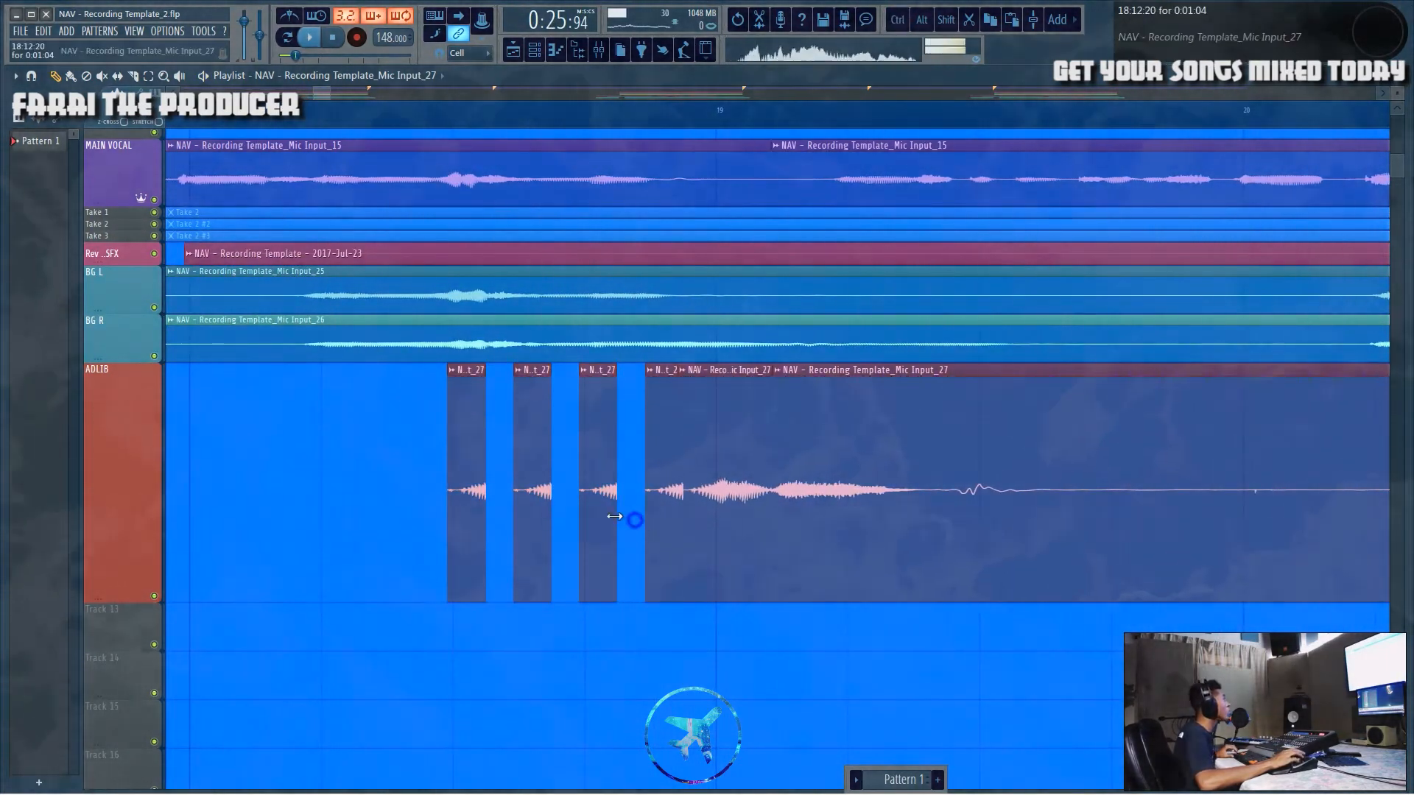
{"action": "left_click_drag", "start_coordinate": [614, 516], "coordinate": [627, 536]}
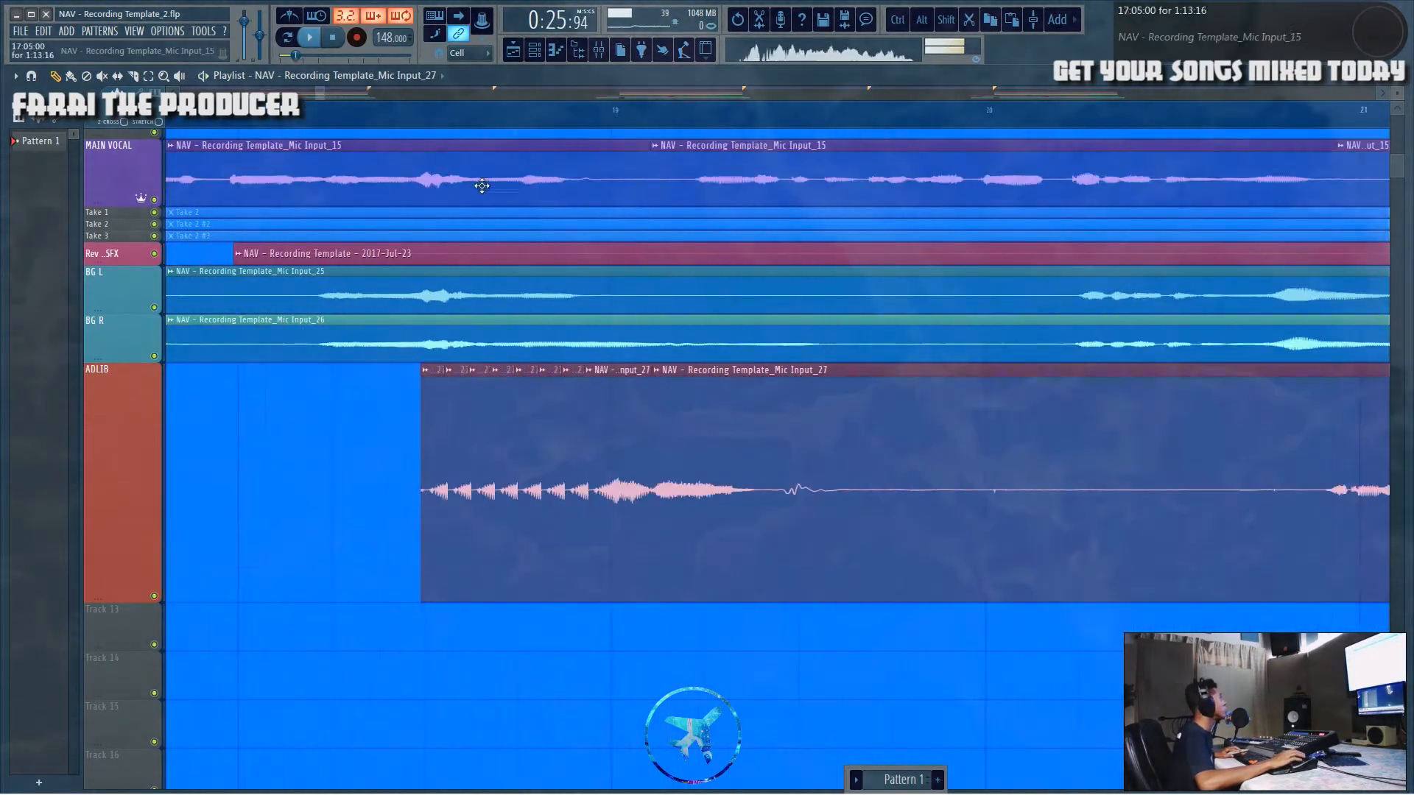
Step: Open the adlib chunk's clip menu and its sample channel settings, then close them
{"action": "left_click", "coordinate": [418, 369]}
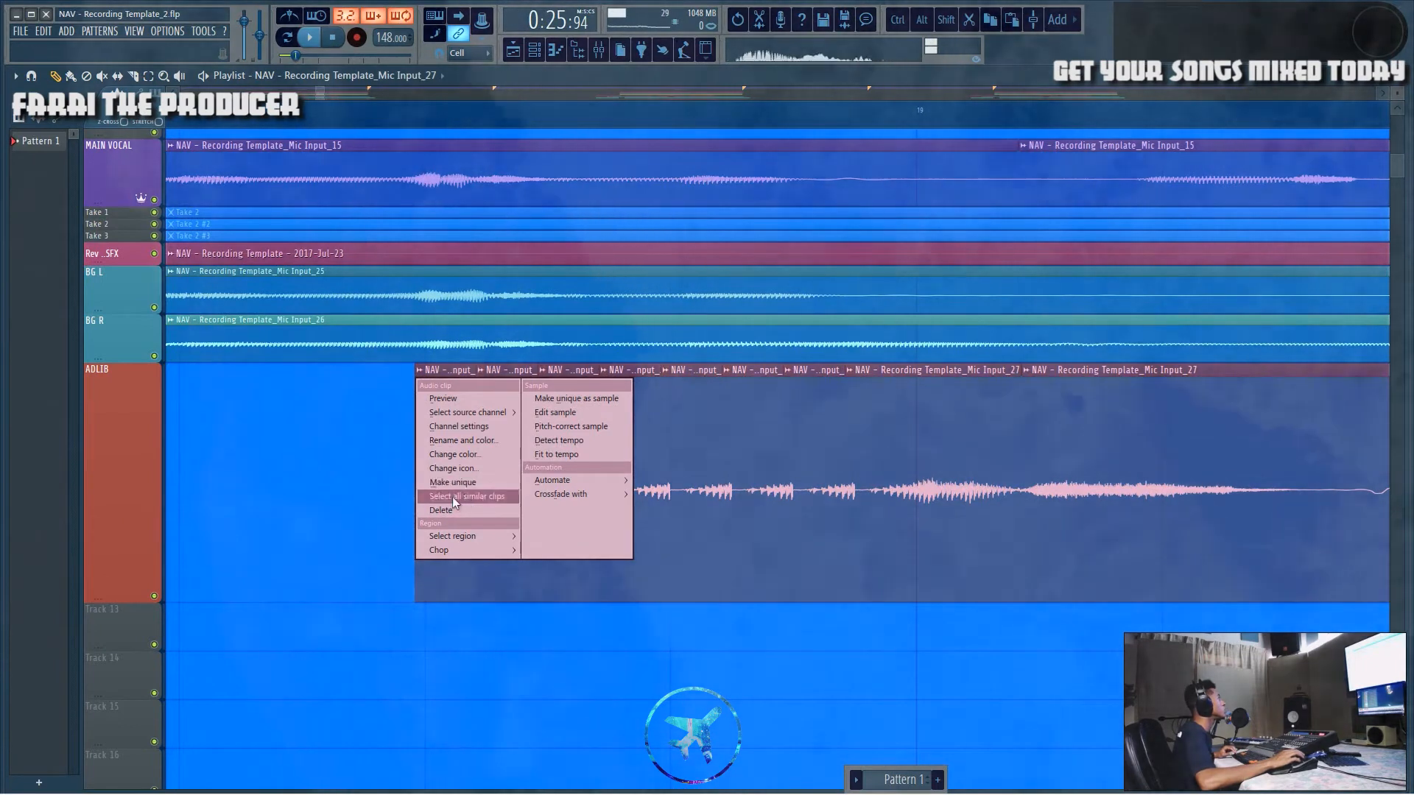
{"action": "left_click", "coordinate": [471, 483]}
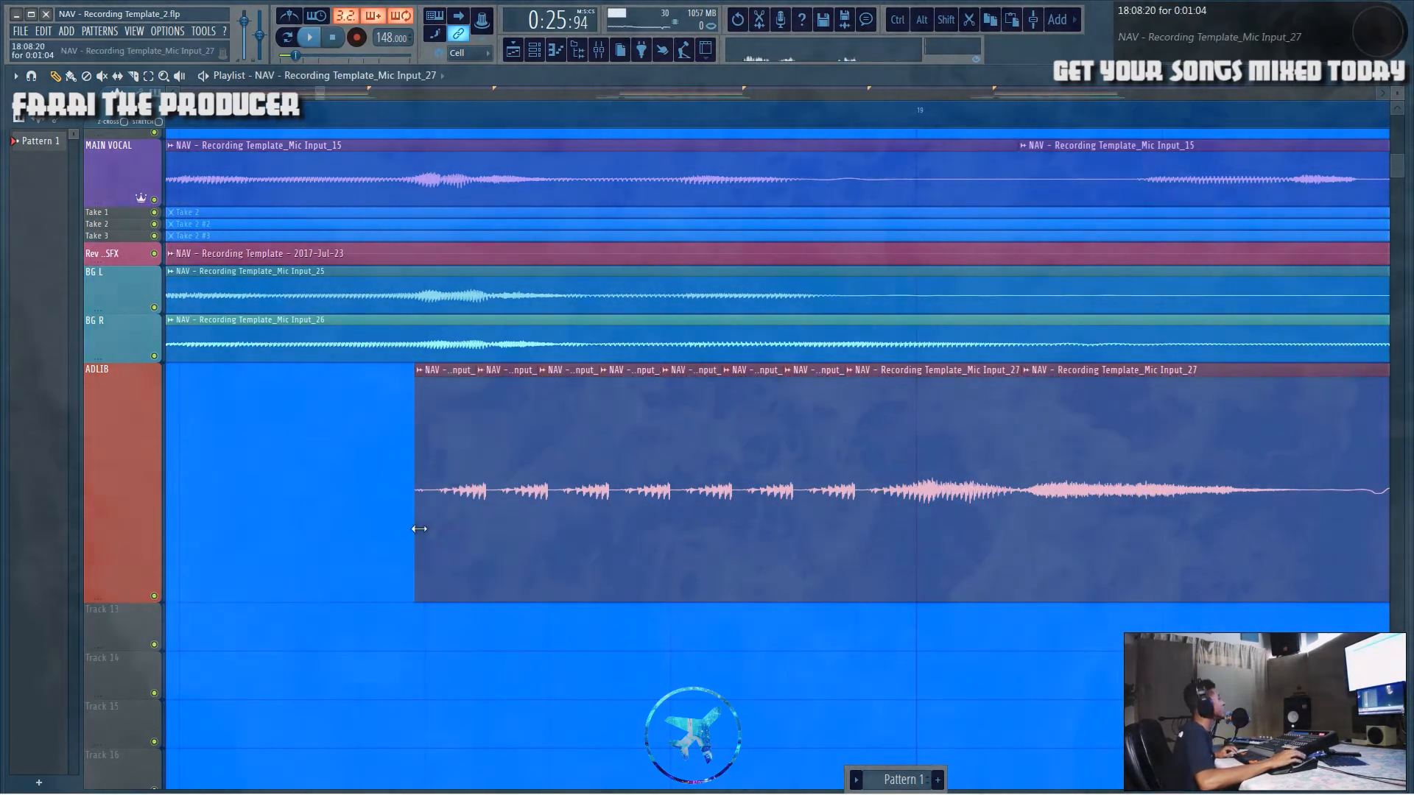
{"action": "double_click", "coordinate": [453, 480]}
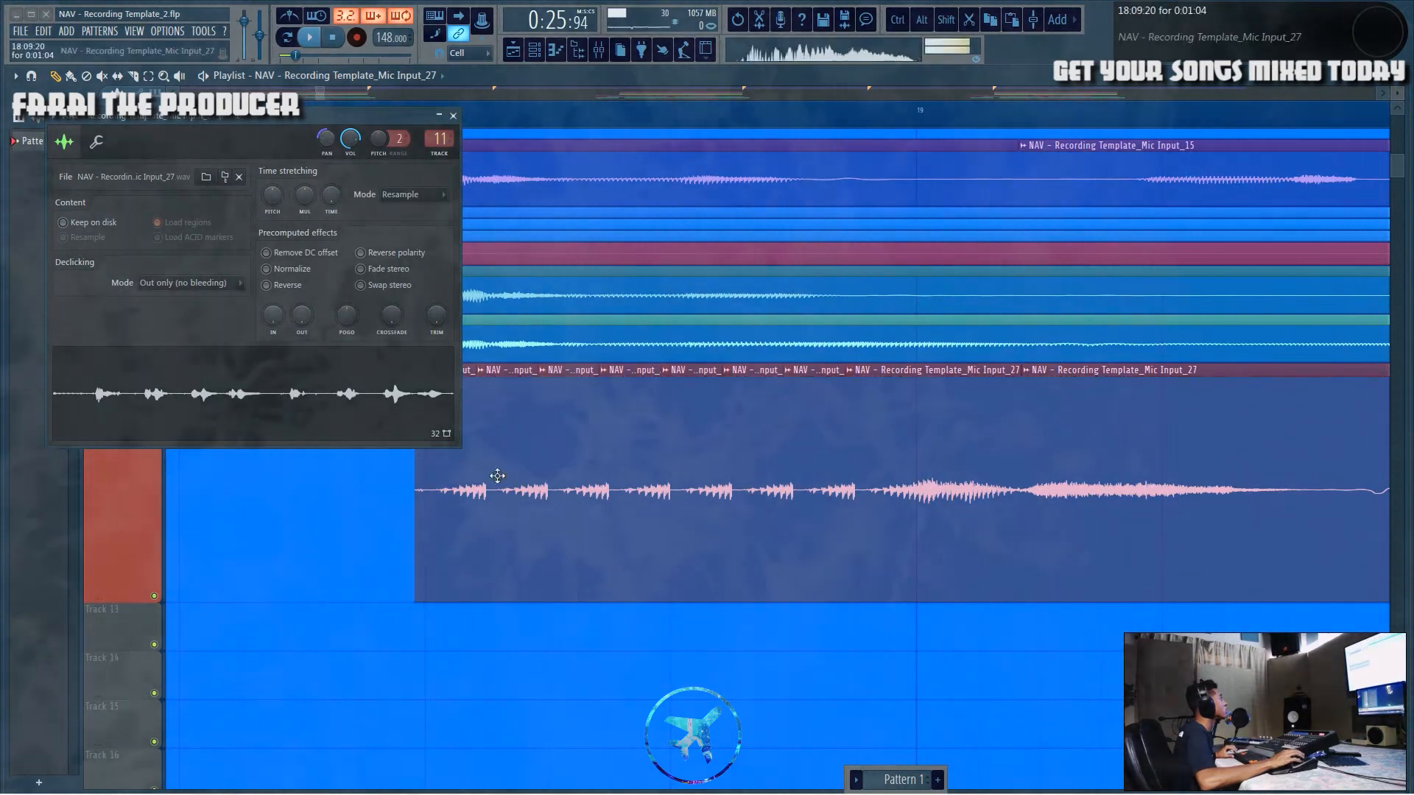
{"action": "left_click", "coordinate": [453, 115]}
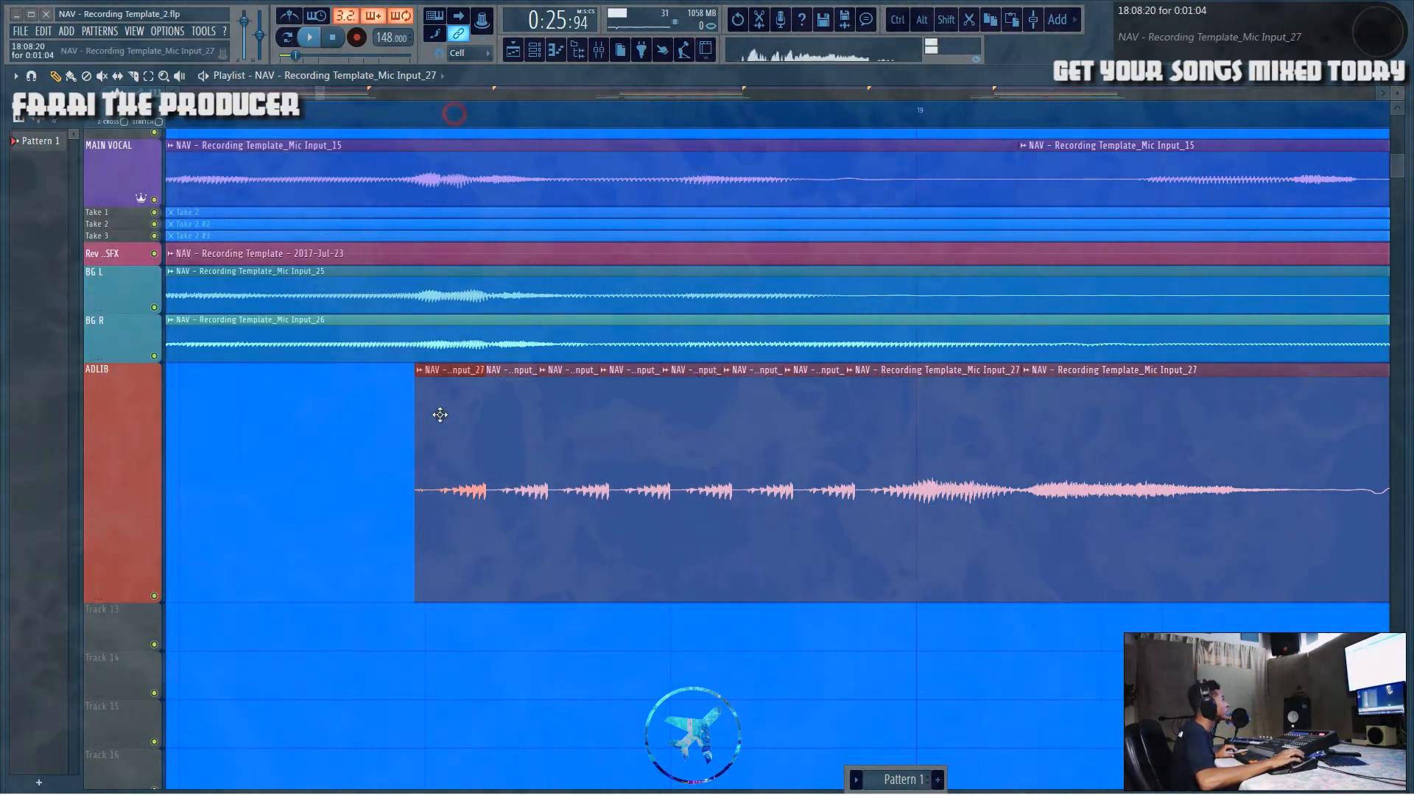
Step: Solo the ADLIB track and play back the new adlib stutter section
{"action": "key", "text": "space"}
{"action": "left_click", "coordinate": [409, 111]}
{"action": "key", "text": "space"}
{"action": "right_click", "coordinate": [154, 597]}
{"action": "key", "text": "space"}
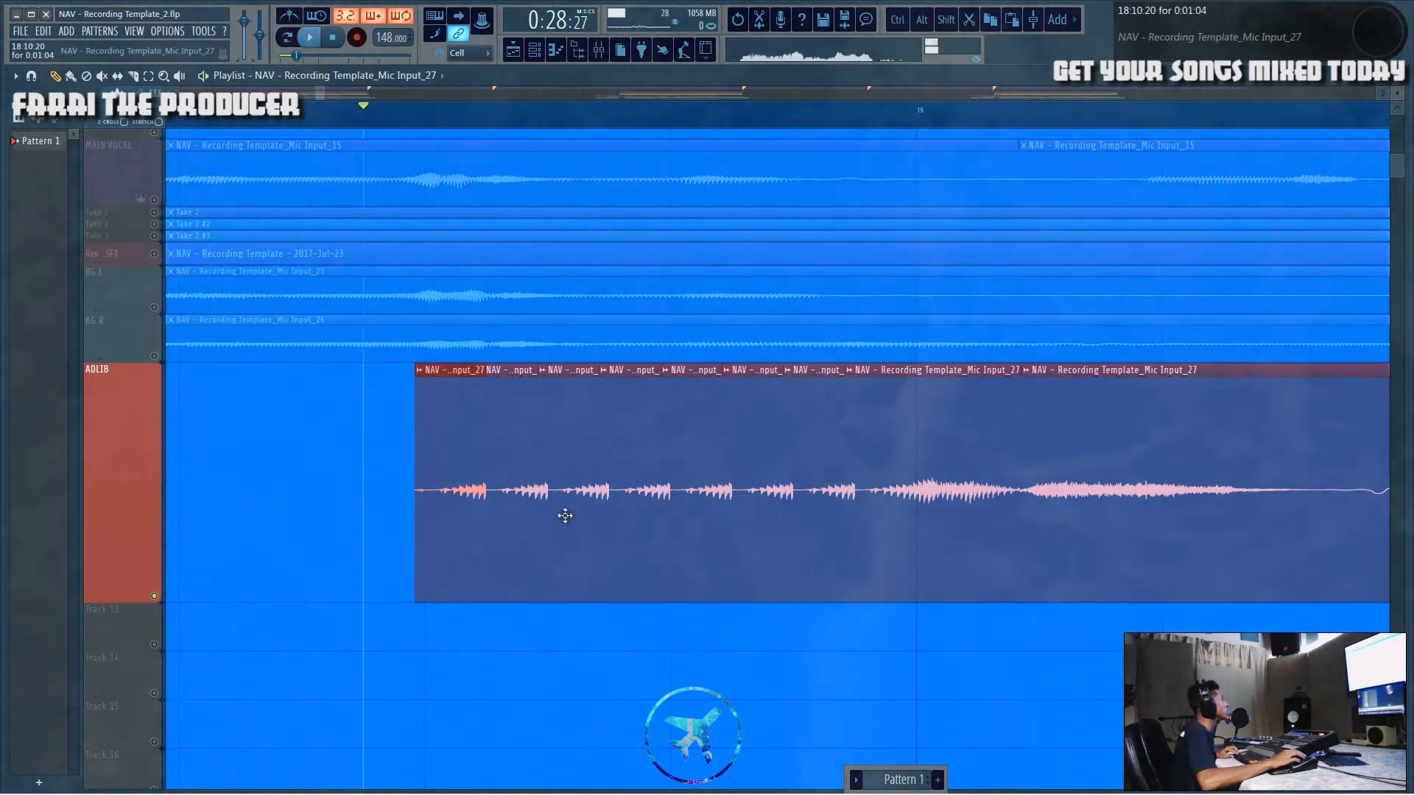
Step: Try deleting some of the stutter chunks near the end of the adlib stutter, then put a chunk back into the gap
{"action": "right_click", "coordinate": [572, 514]}
{"action": "left_click", "coordinate": [452, 515]}
{"action": "left_click", "coordinate": [567, 511]}
{"action": "right_click", "coordinate": [694, 505]}
{"action": "left_click", "coordinate": [697, 508]}
{"action": "right_click", "coordinate": [834, 495]}
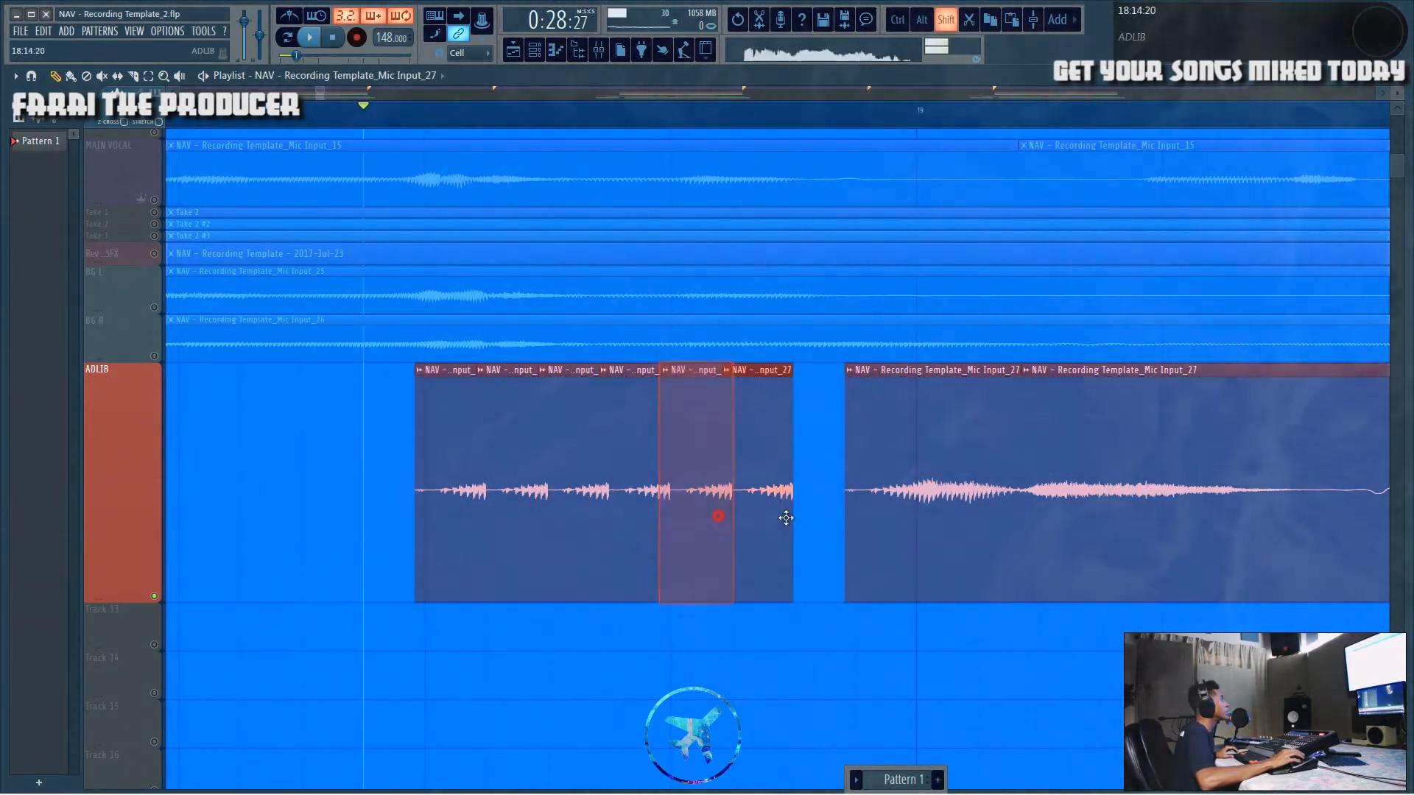
{"action": "left_click", "coordinate": [822, 521]}
Step: Play the song and briefly view the mixer before returning to the playlist
{"action": "key", "text": "space"}
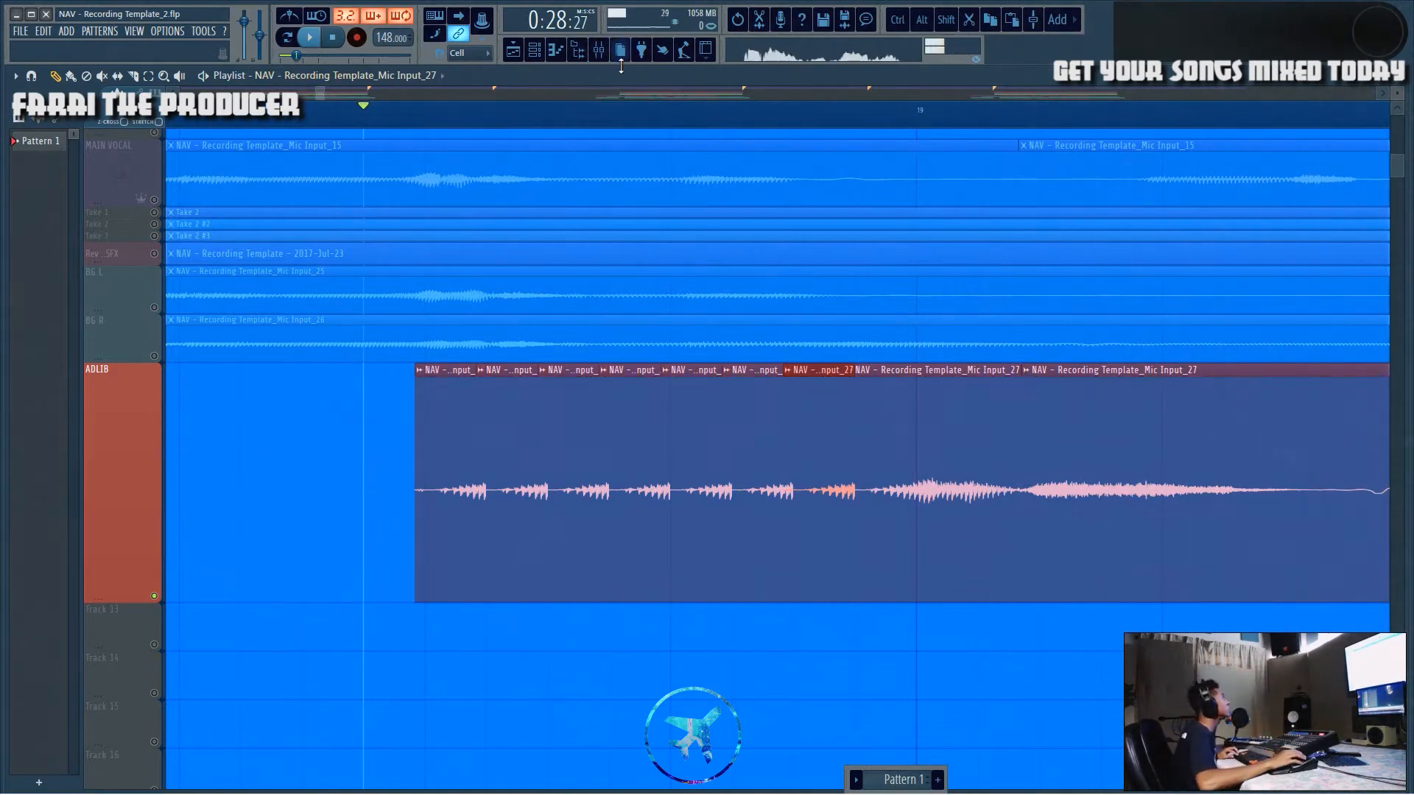
{"action": "left_click", "coordinate": [604, 52]}
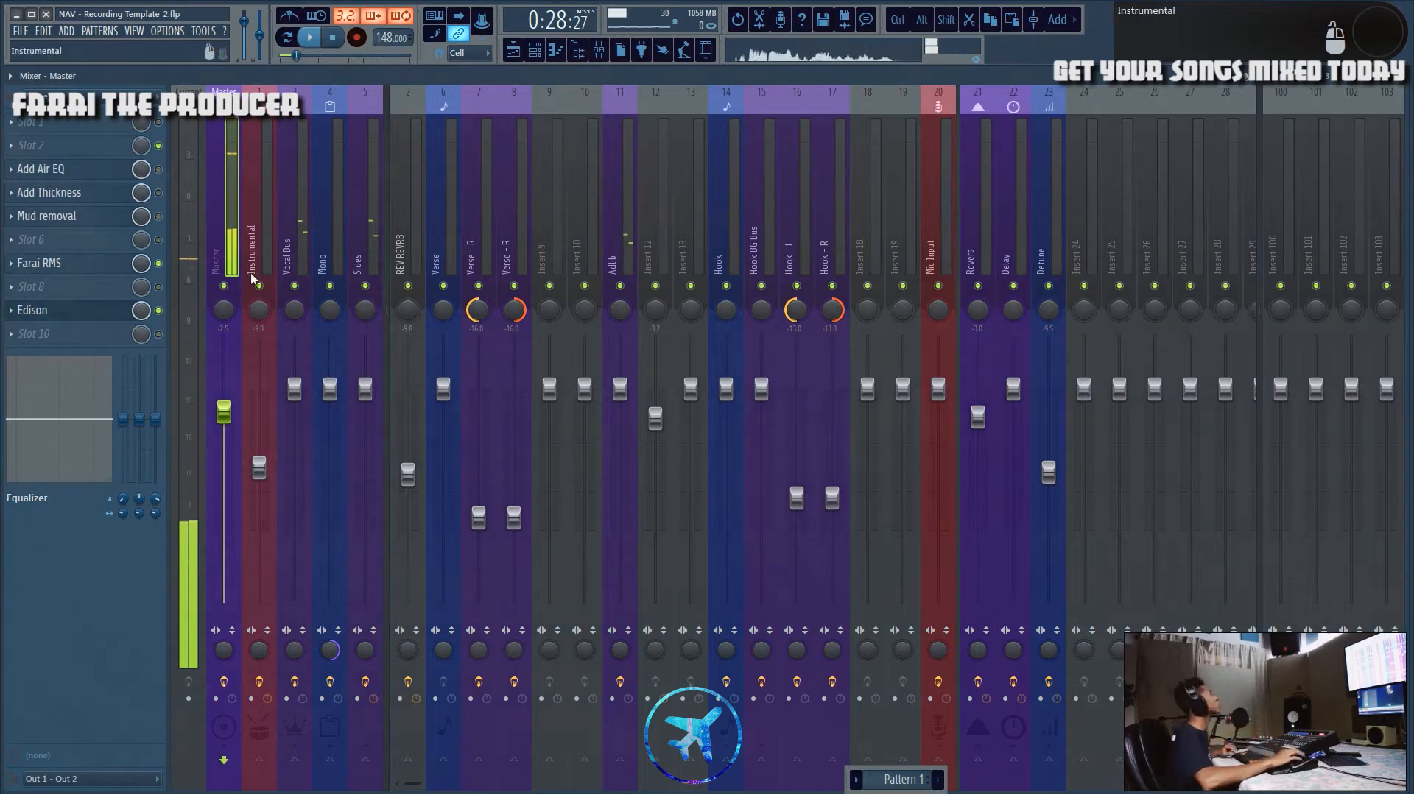
{"action": "left_click", "coordinate": [522, 47]}
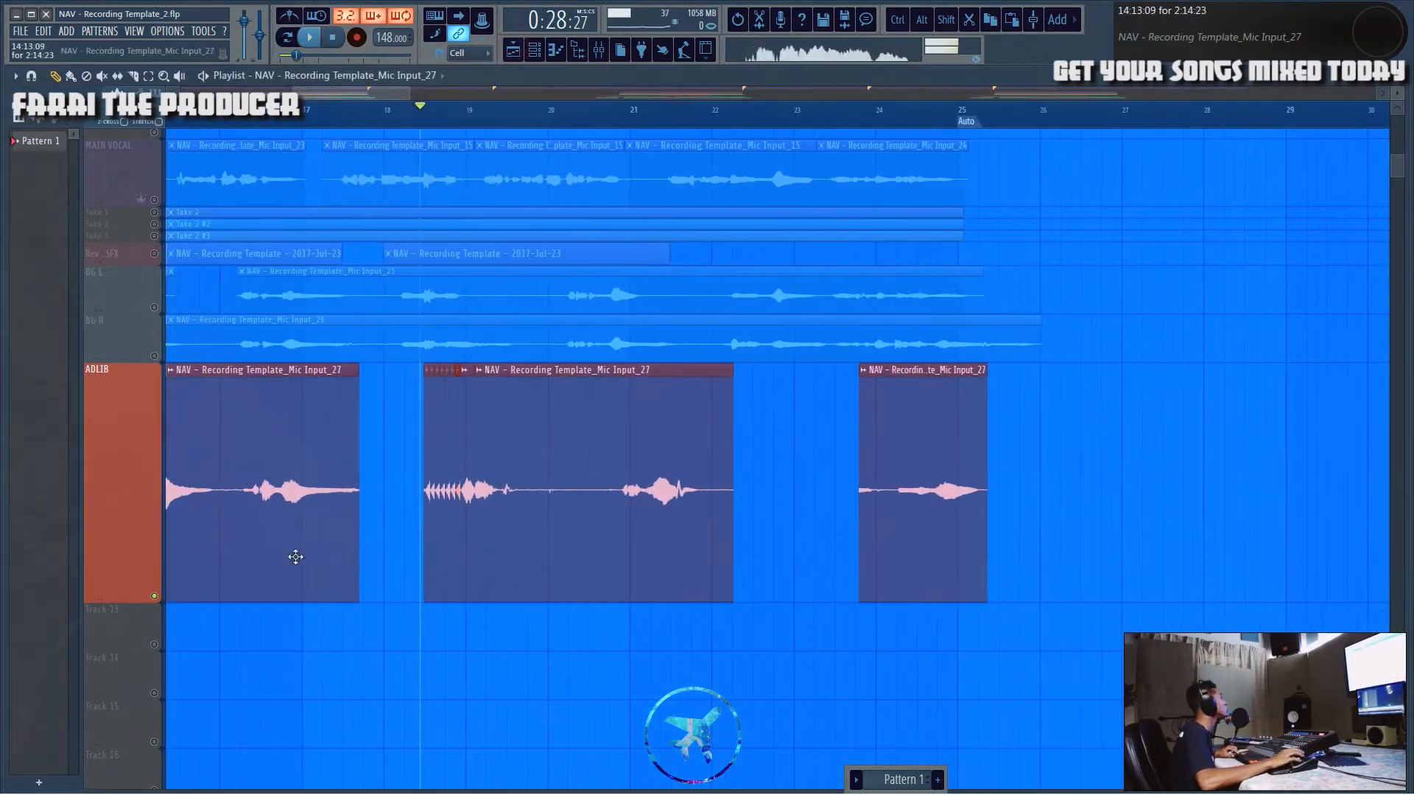
Step: Unsolo the ADLIB track so all tracks play together
{"action": "right_click", "coordinate": [154, 597]}
{"action": "scroll", "coordinate": [430, 490], "scroll_direction": "up", "scroll_amount": 5}
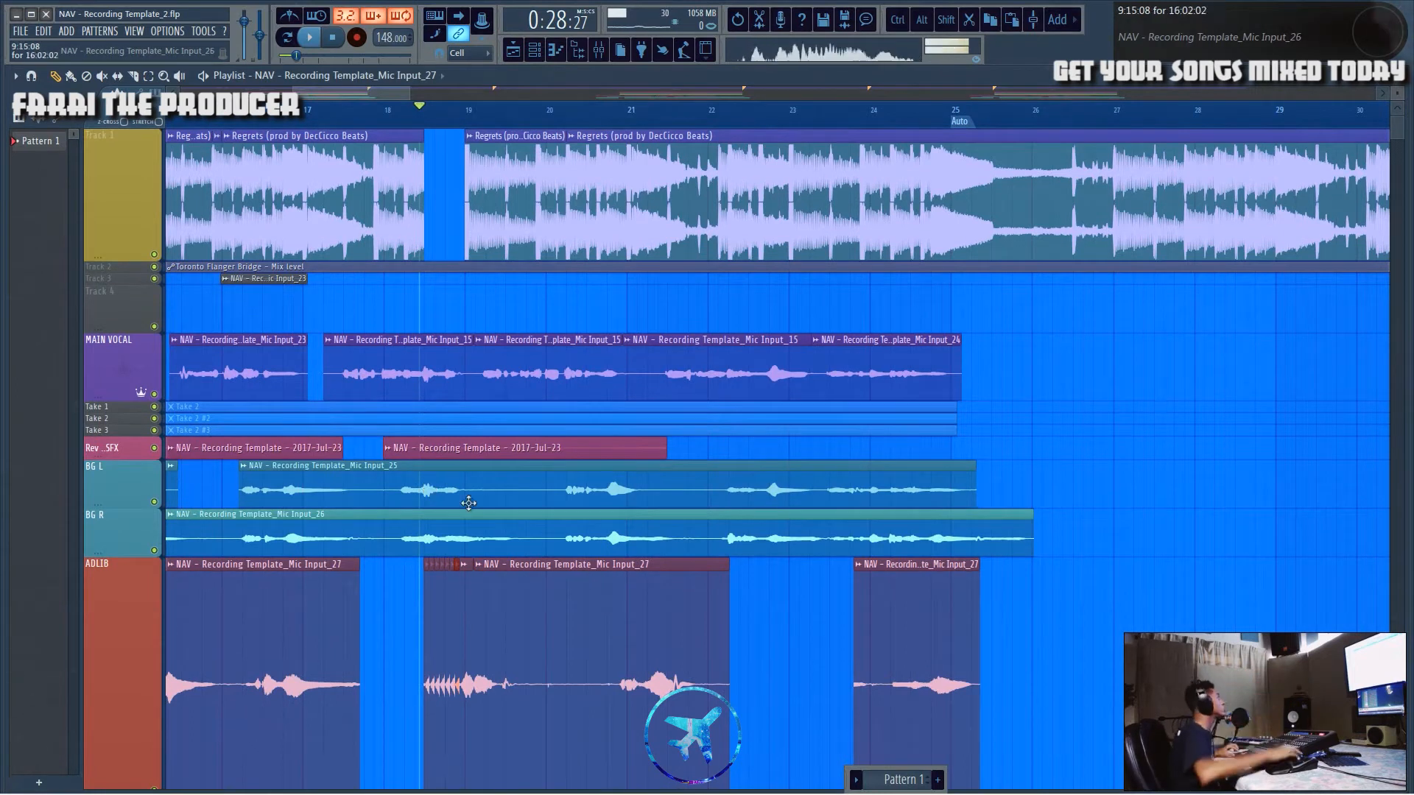
{"action": "left_click_drag", "start_coordinate": [374, 315], "coordinate": [1262, 344], "text": "ctrl"}
{"action": "left_click", "coordinate": [1257, 341], "text": "ctrl"}
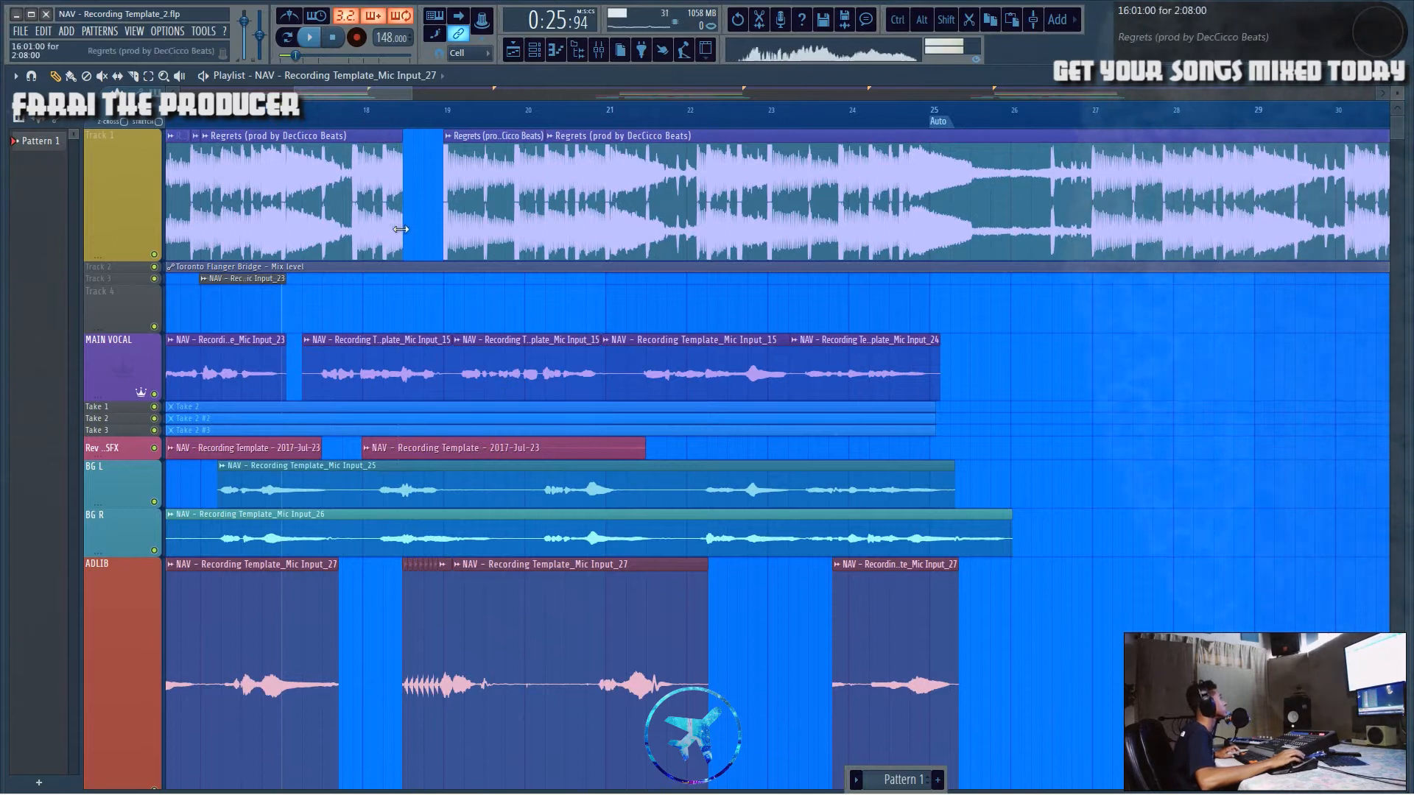
{"action": "scroll", "coordinate": [385, 419], "scroll_direction": "down", "scroll_amount": 5}
{"action": "scroll", "coordinate": [372, 425], "scroll_direction": "up", "scroll_amount": 5}
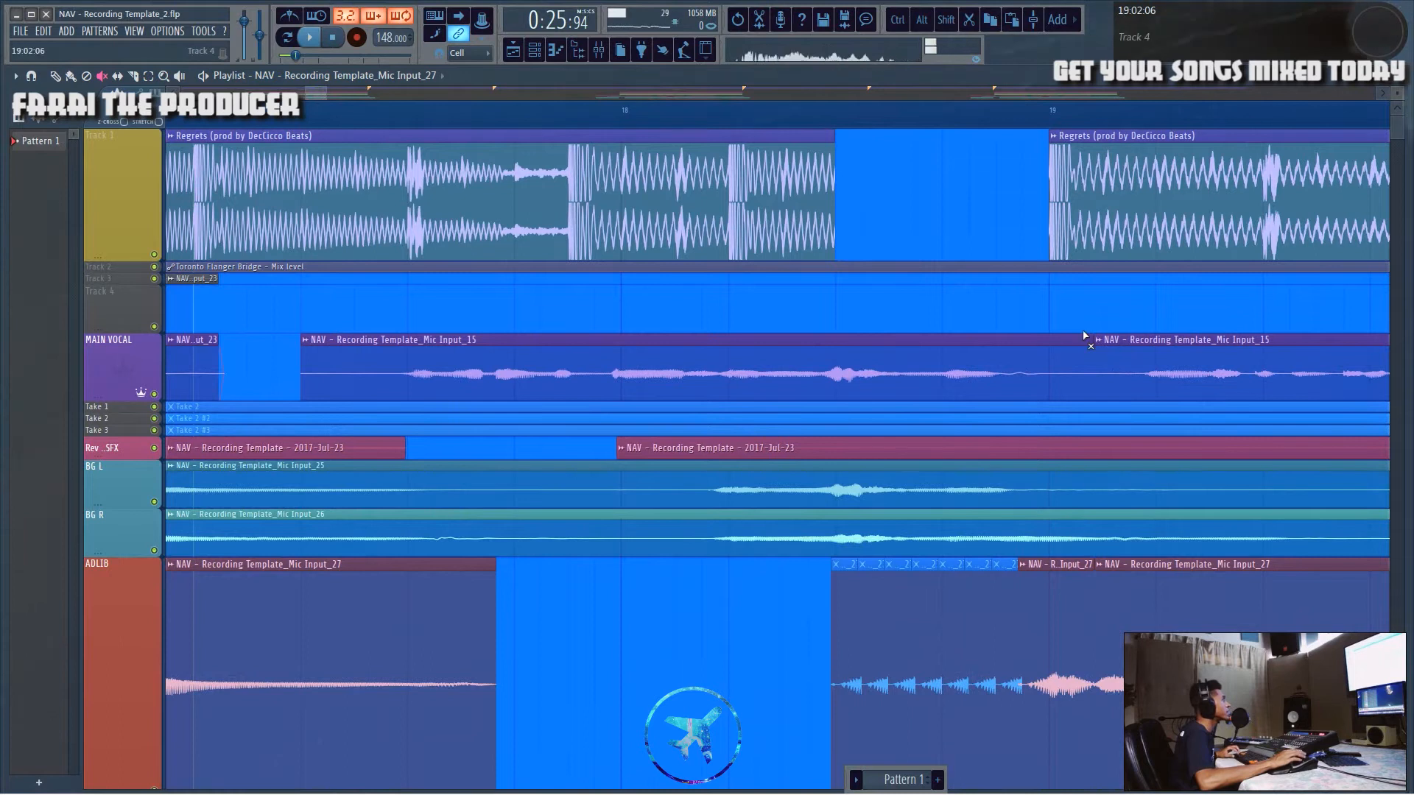
Step: Slice a short chunk from the main vocal just before bar 19, repeat it as a stutter, and play it back
{"action": "left_click", "coordinate": [1053, 113]}
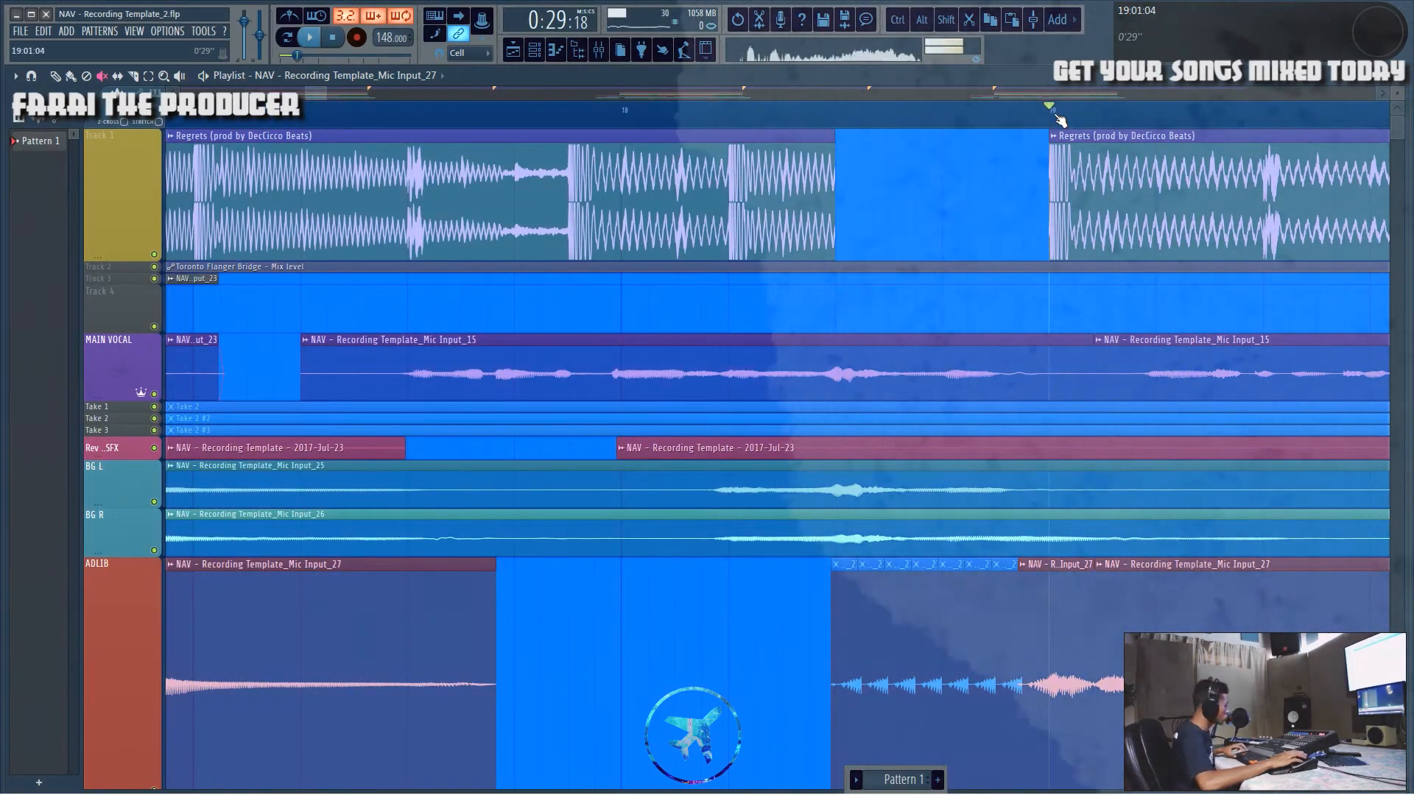
{"action": "left_click_drag", "start_coordinate": [1070, 345], "coordinate": [1095, 379]}
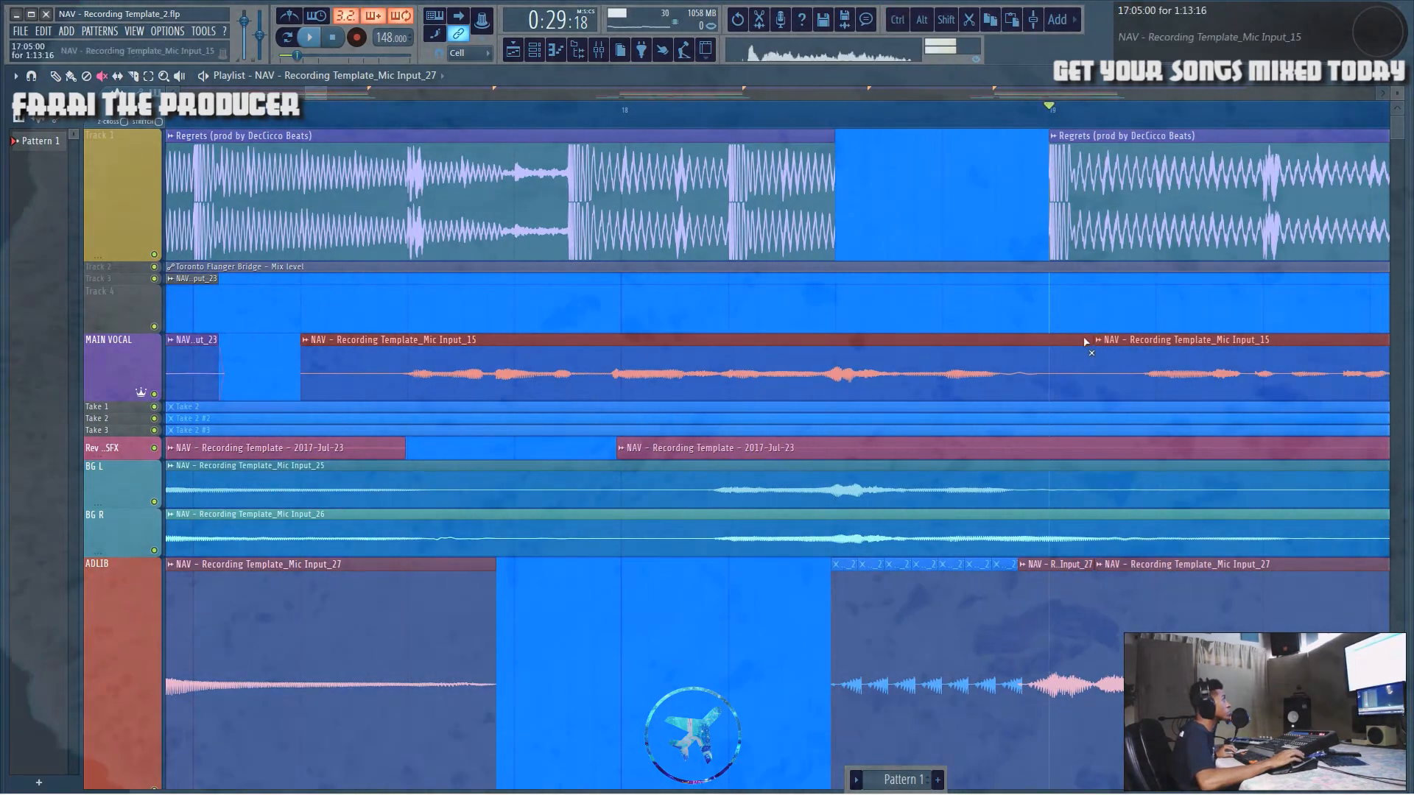
{"action": "key", "text": "alt+shift"}
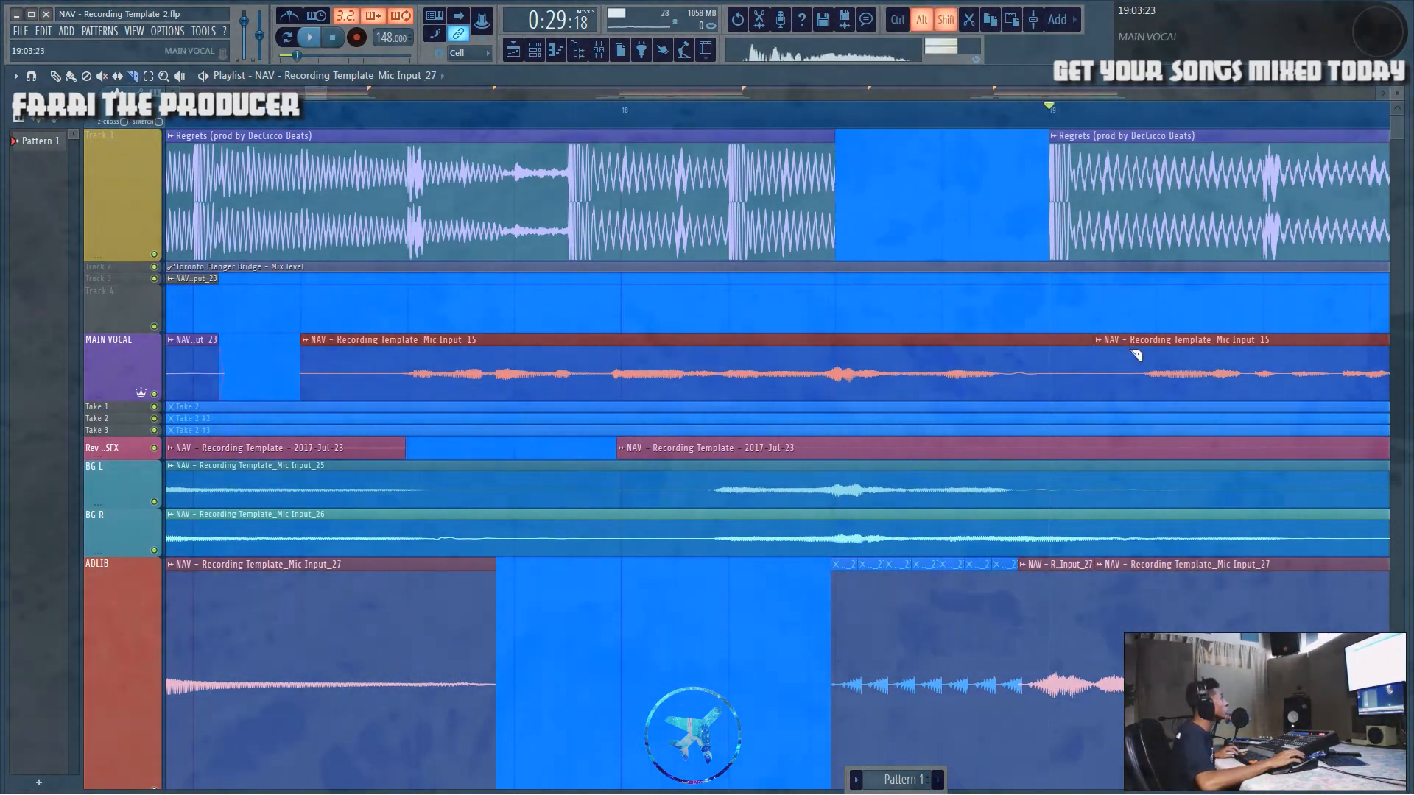
{"action": "left_click", "coordinate": [1178, 372]}
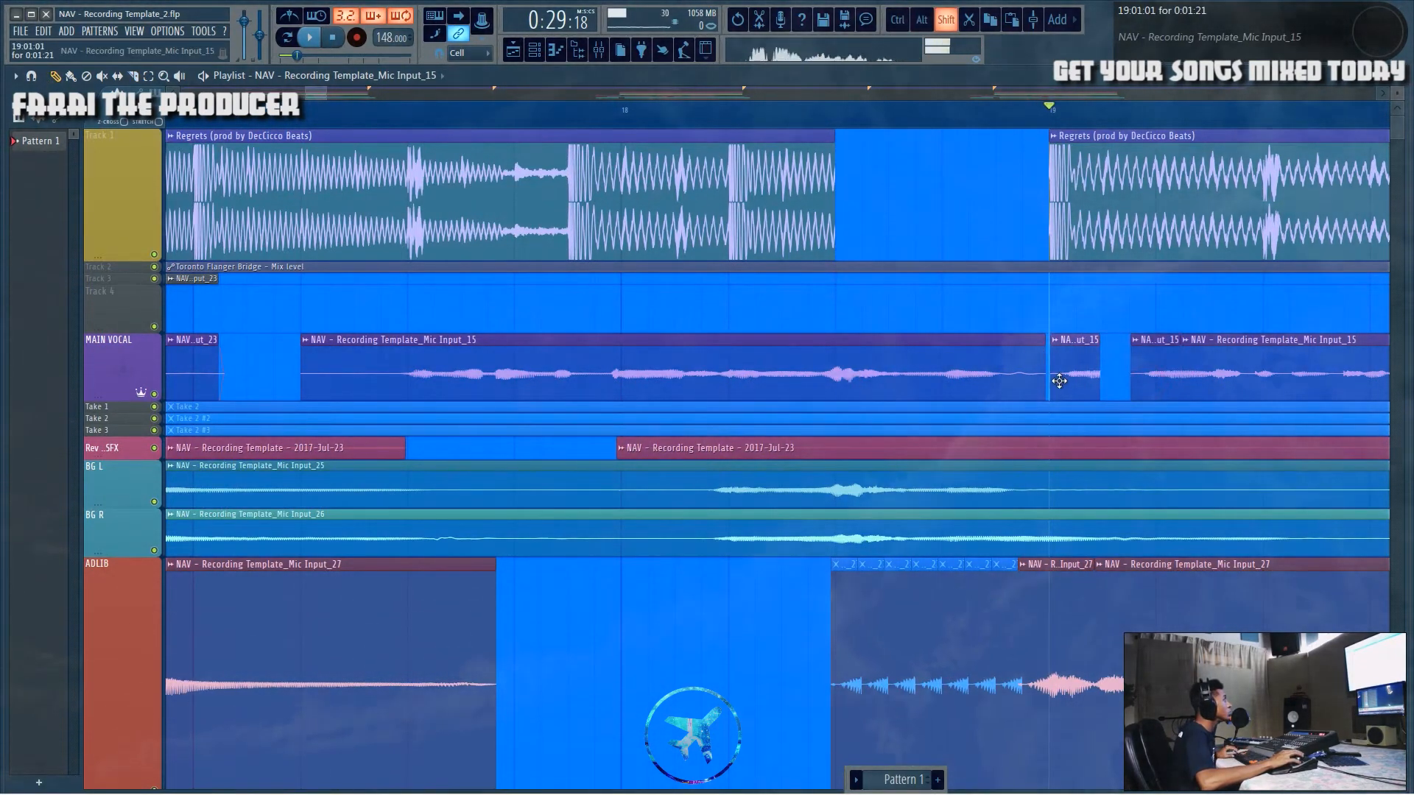
{"action": "left_click", "coordinate": [998, 360], "text": "ctrl"}
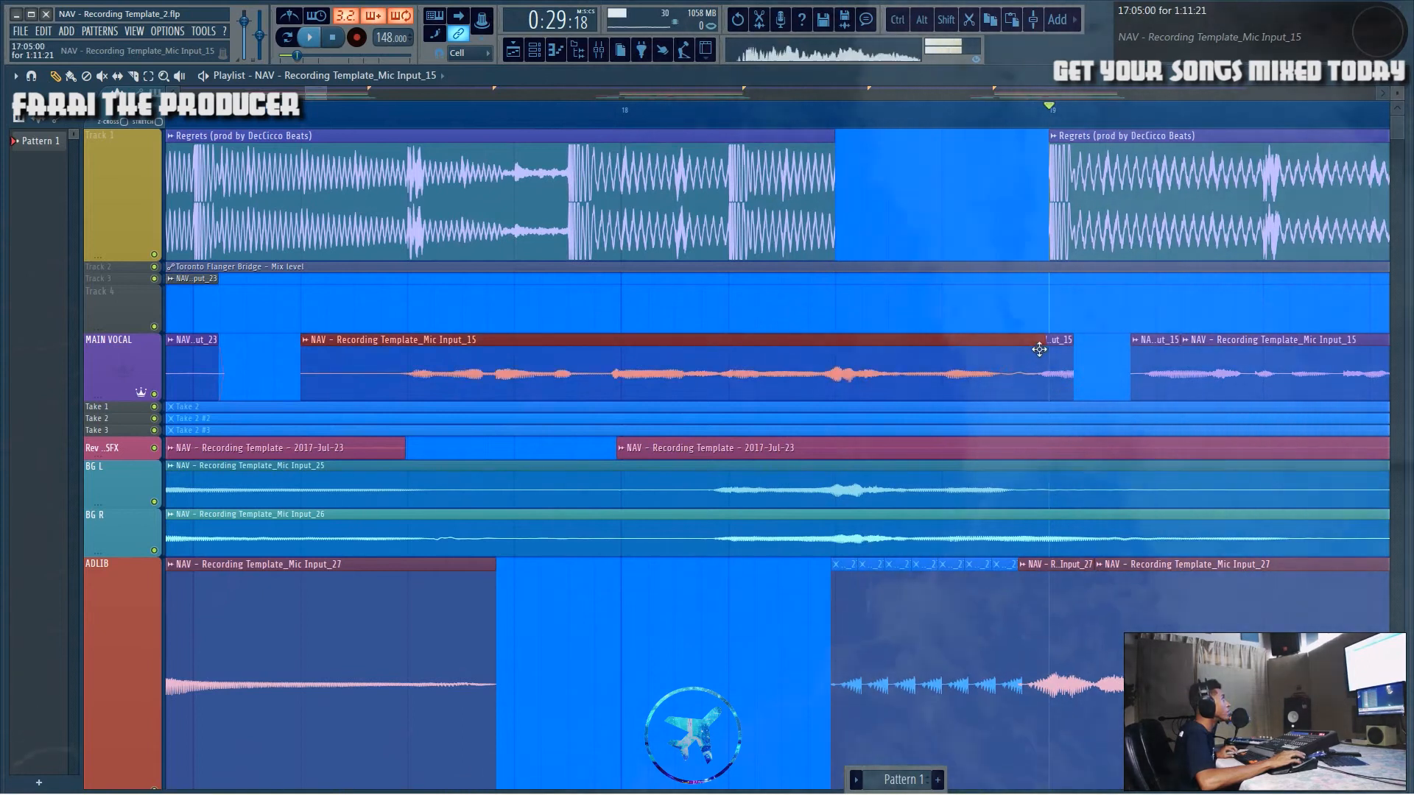
{"action": "left_click_drag", "start_coordinate": [1055, 384], "coordinate": [1105, 385]}
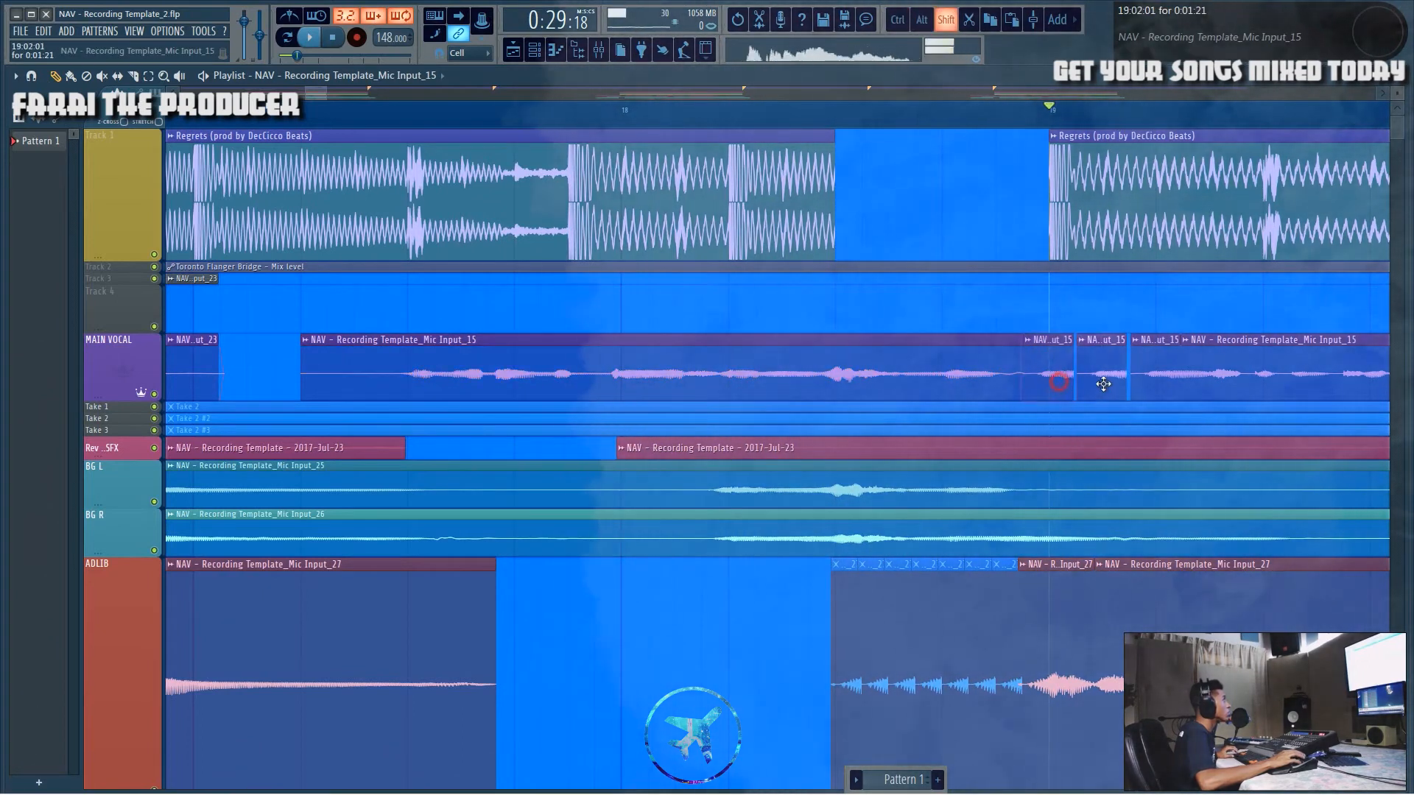
{"action": "left_click", "coordinate": [749, 104]}
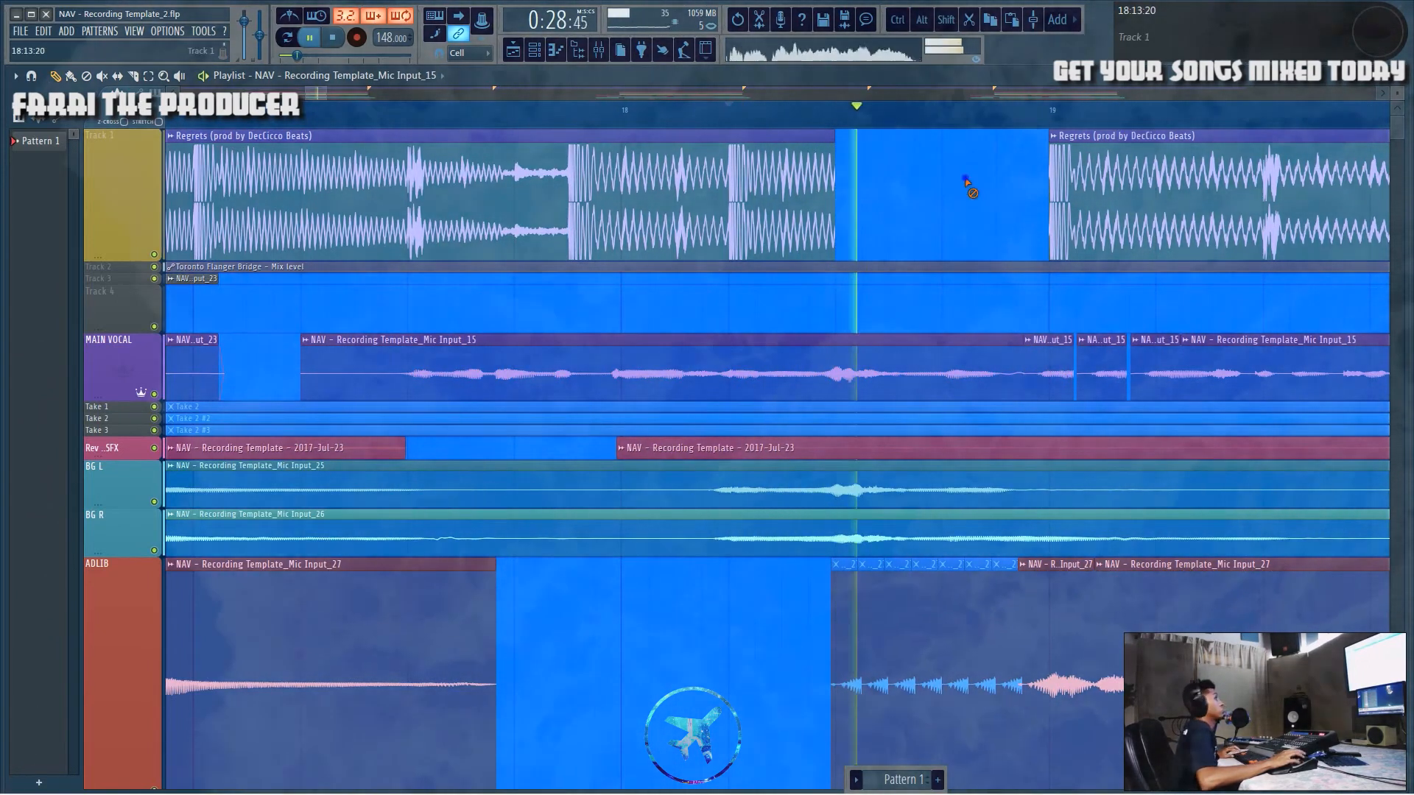
{"action": "key", "text": "space"}
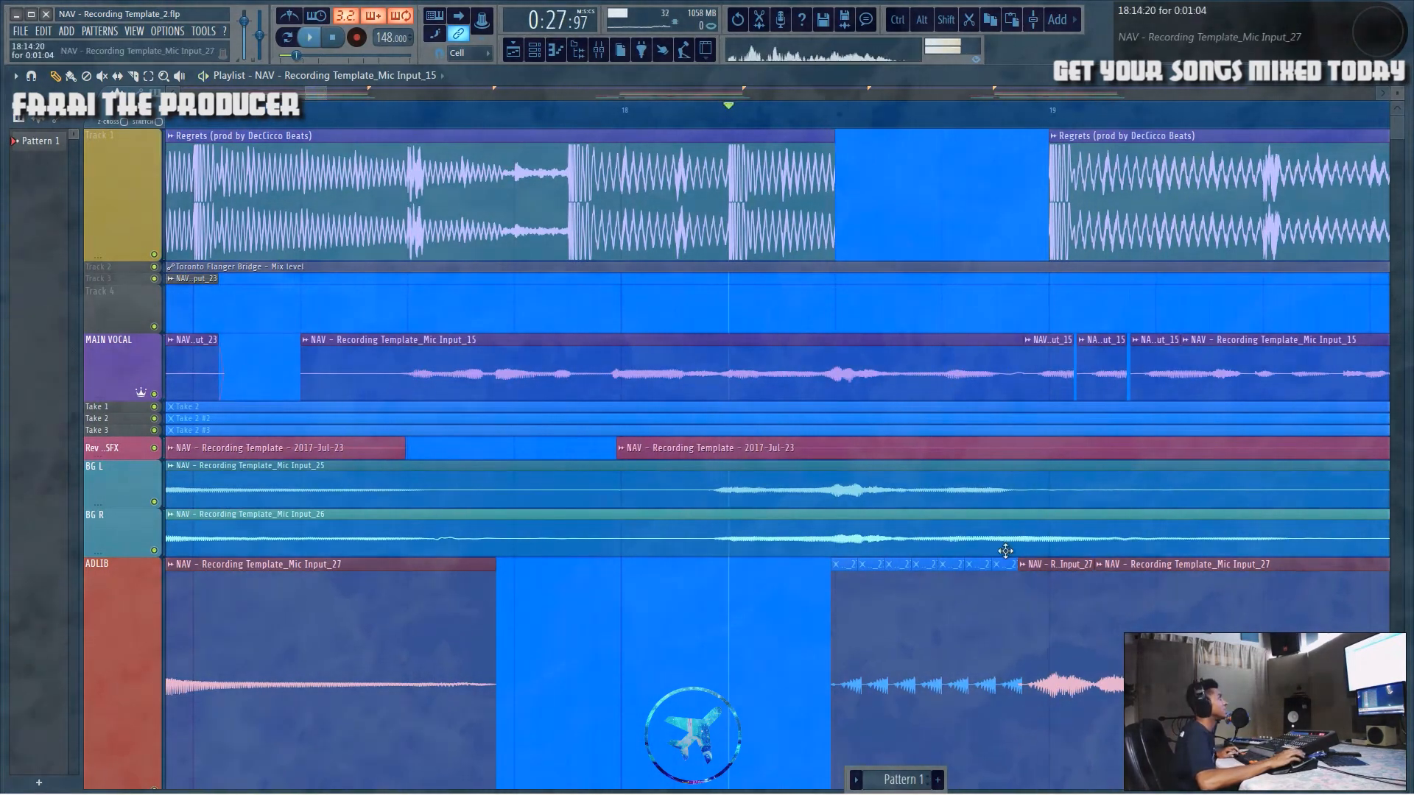
Step: Delete two of the repeated main vocal stutter chunks
{"action": "right_click", "coordinate": [1061, 368]}
{"action": "right_click", "coordinate": [1104, 371]}
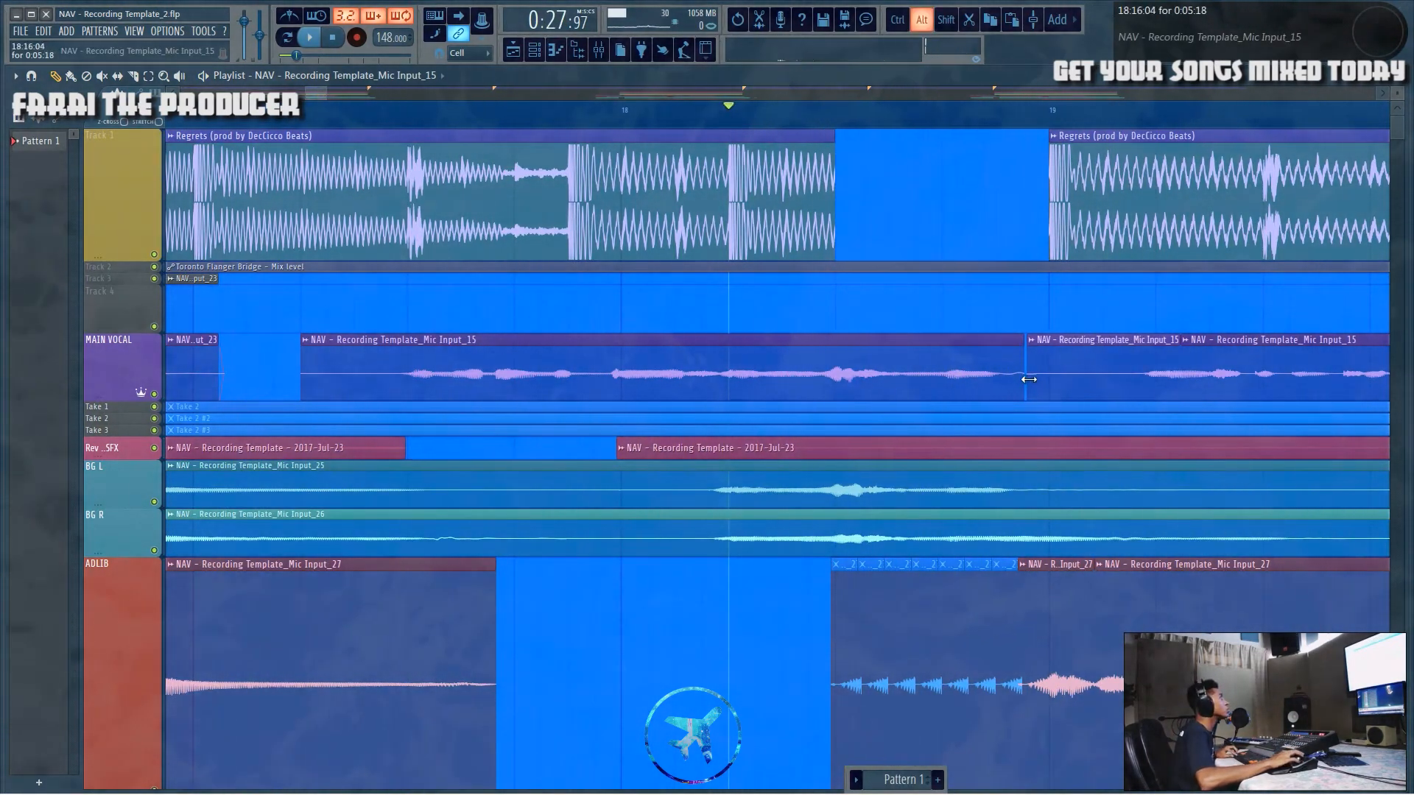
{"action": "scroll", "coordinate": [961, 126], "scroll_direction": "down", "scroll_amount": 5}
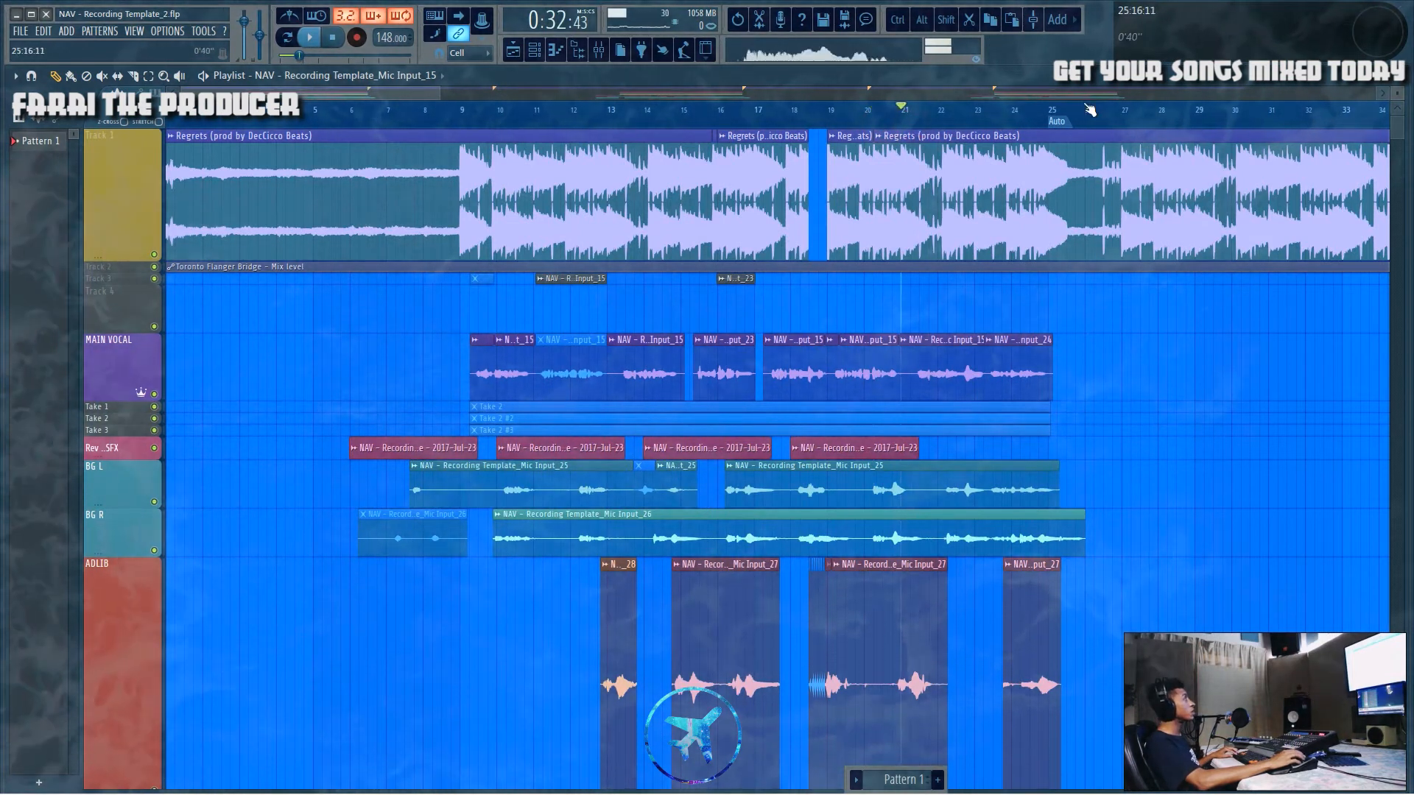
Step: Cut a gap into the beat clip on Track 1 from the middle of bar 24 up to bar 25
{"action": "scroll", "coordinate": [1089, 113], "scroll_direction": "up", "scroll_amount": 4}
{"action": "scroll", "coordinate": [1090, 112], "scroll_direction": "up", "scroll_amount": 1}
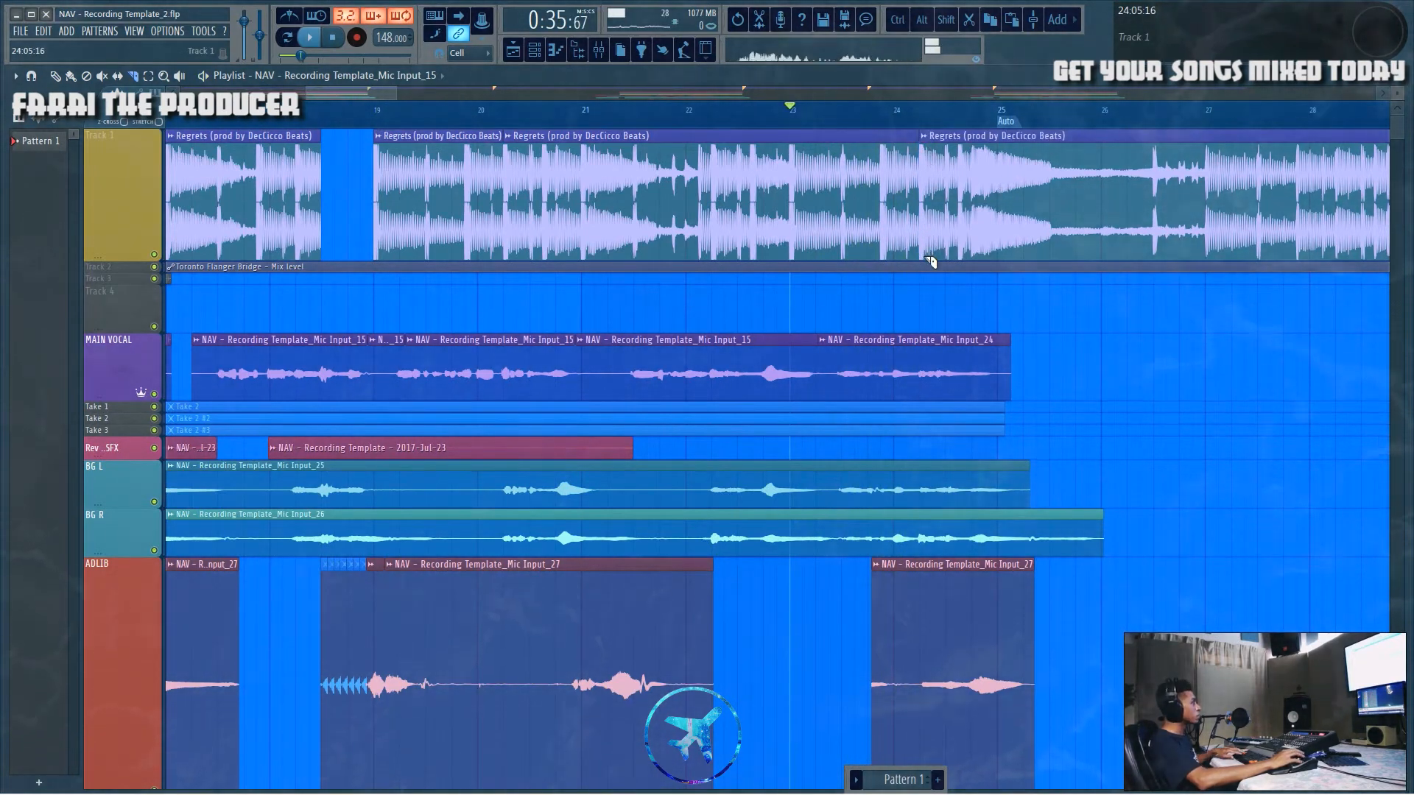
{"action": "scroll", "coordinate": [942, 127], "scroll_direction": "up", "scroll_amount": 2}
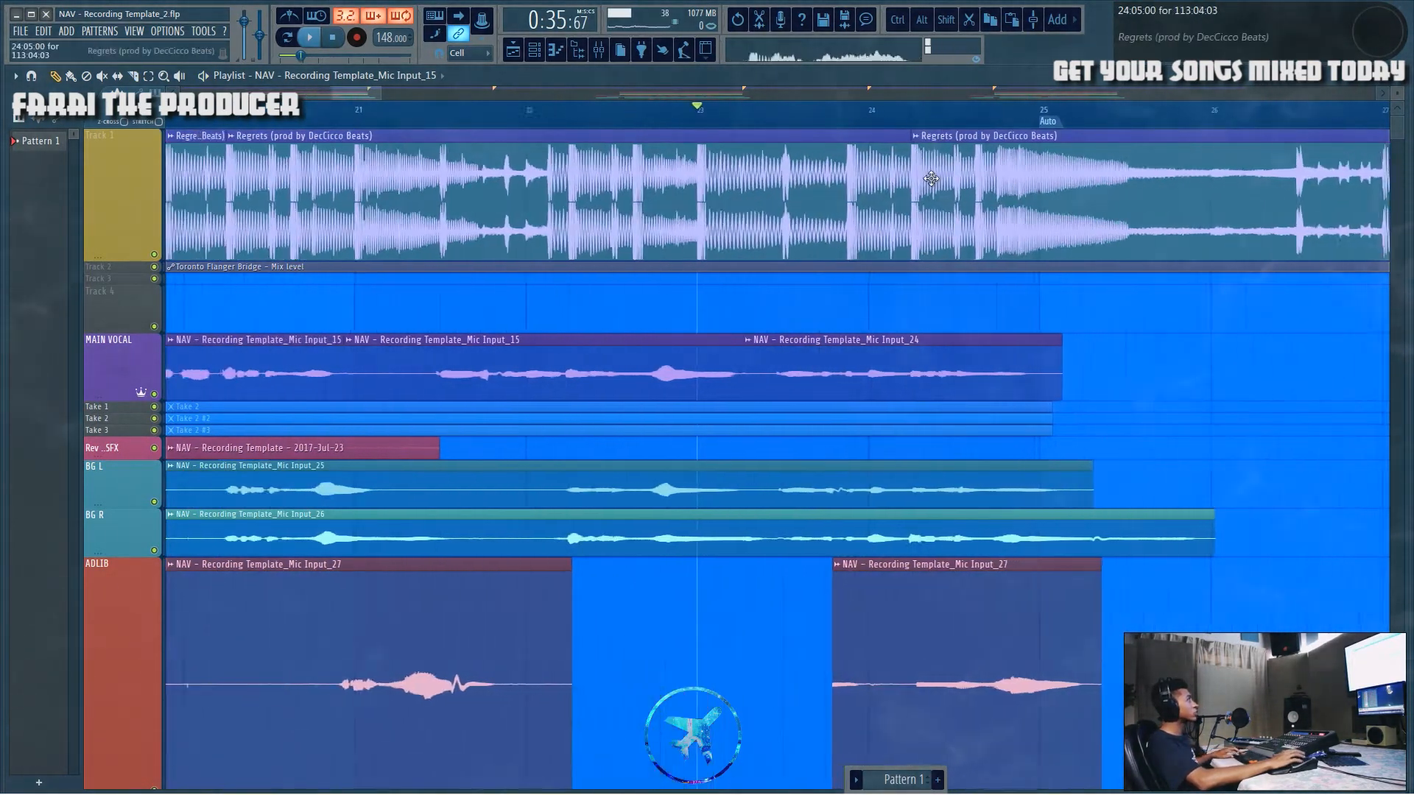
{"action": "key", "text": "space"}
{"action": "left_click_drag", "start_coordinate": [908, 199], "coordinate": [1056, 198]}
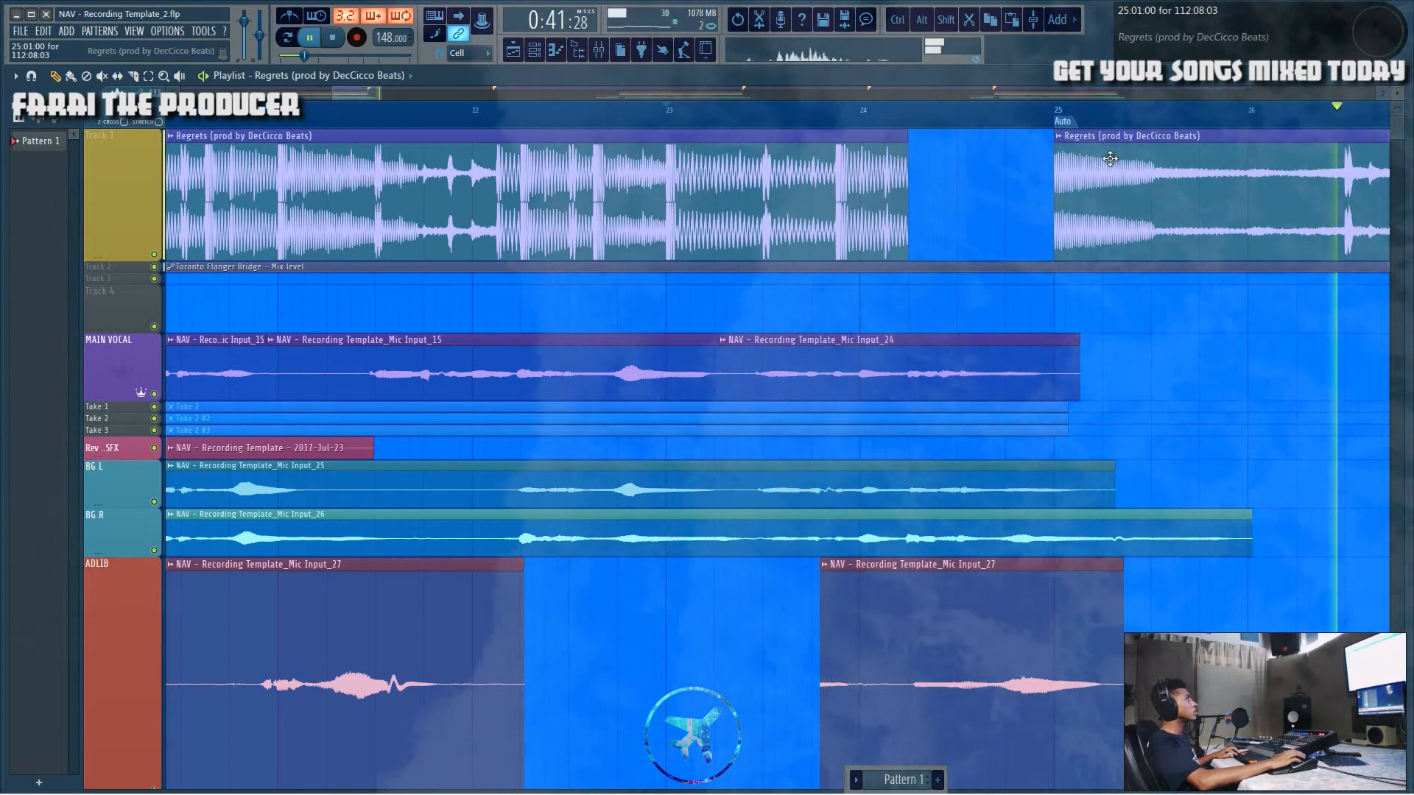
Step: Try widening the beat gap up to bar 26, then undo it
{"action": "key", "text": "space"}
{"action": "key", "text": "space"}
{"action": "left_click_drag", "start_coordinate": [1056, 212], "coordinate": [1247, 212]}
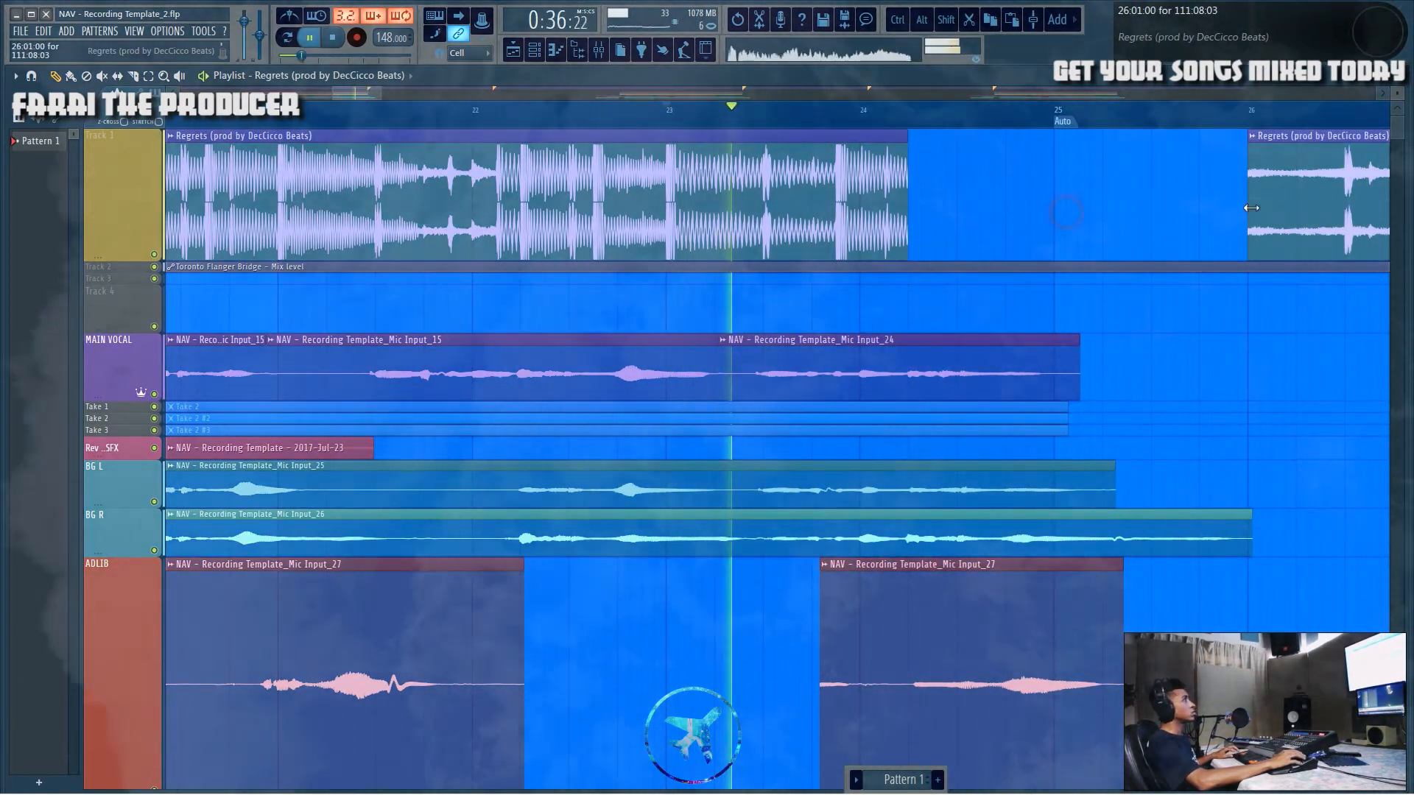
{"action": "key", "text": "ctrl+z"}
Step: Play the song and open the Simple lowpass effect on the Instrumental mixer track, then close it
{"action": "key", "text": "space"}
{"action": "key", "text": "space"}
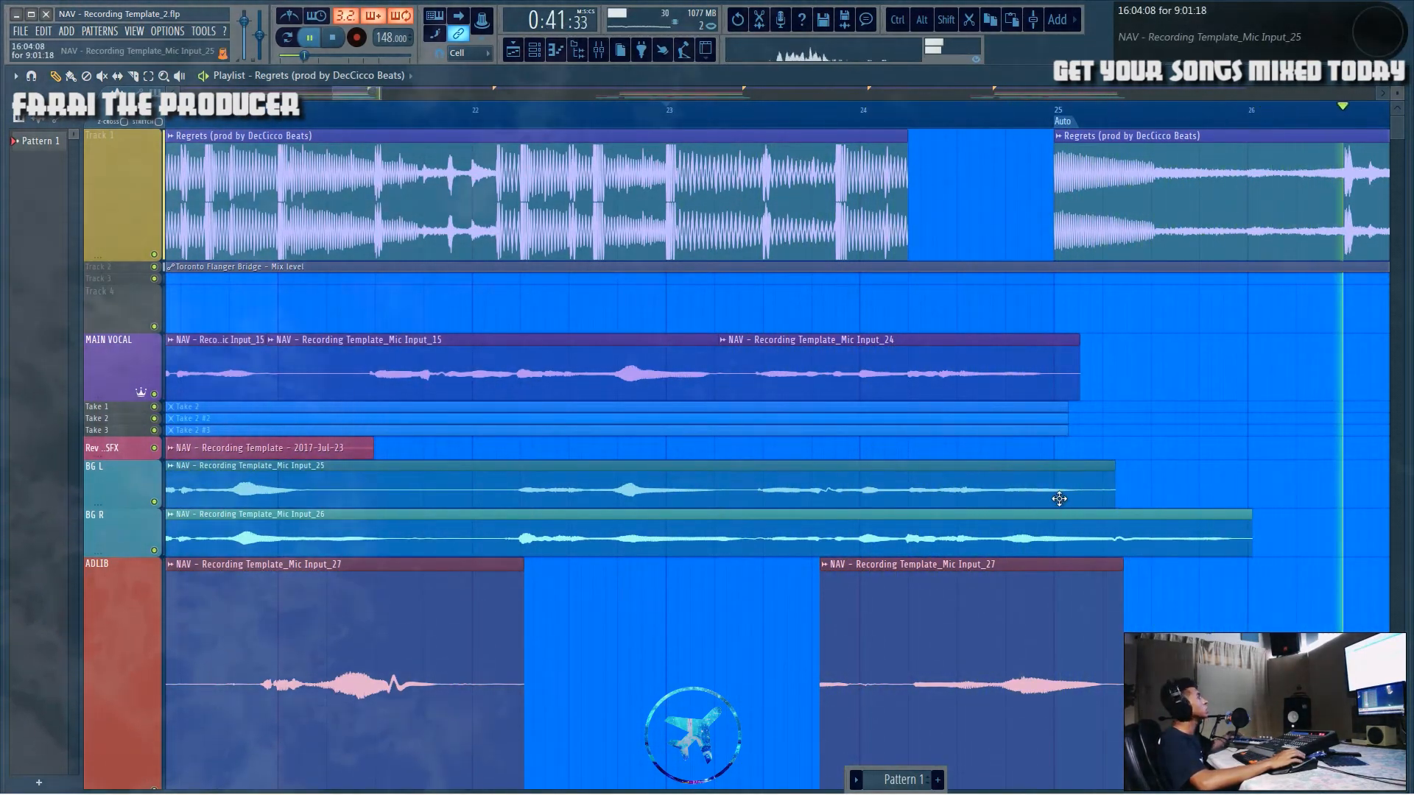
{"action": "left_click", "coordinate": [598, 48]}
{"action": "left_click", "coordinate": [55, 145]}
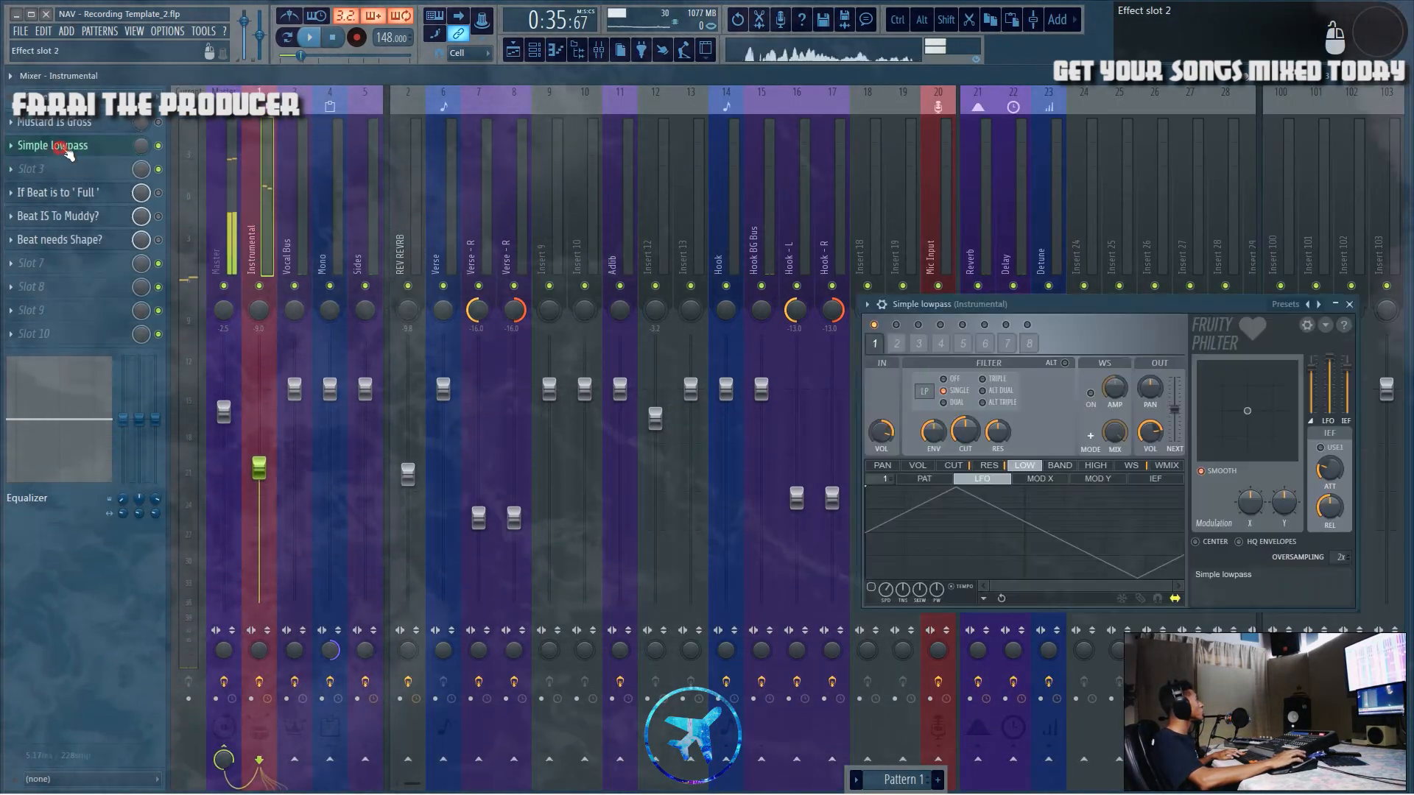
{"action": "key", "text": "space"}
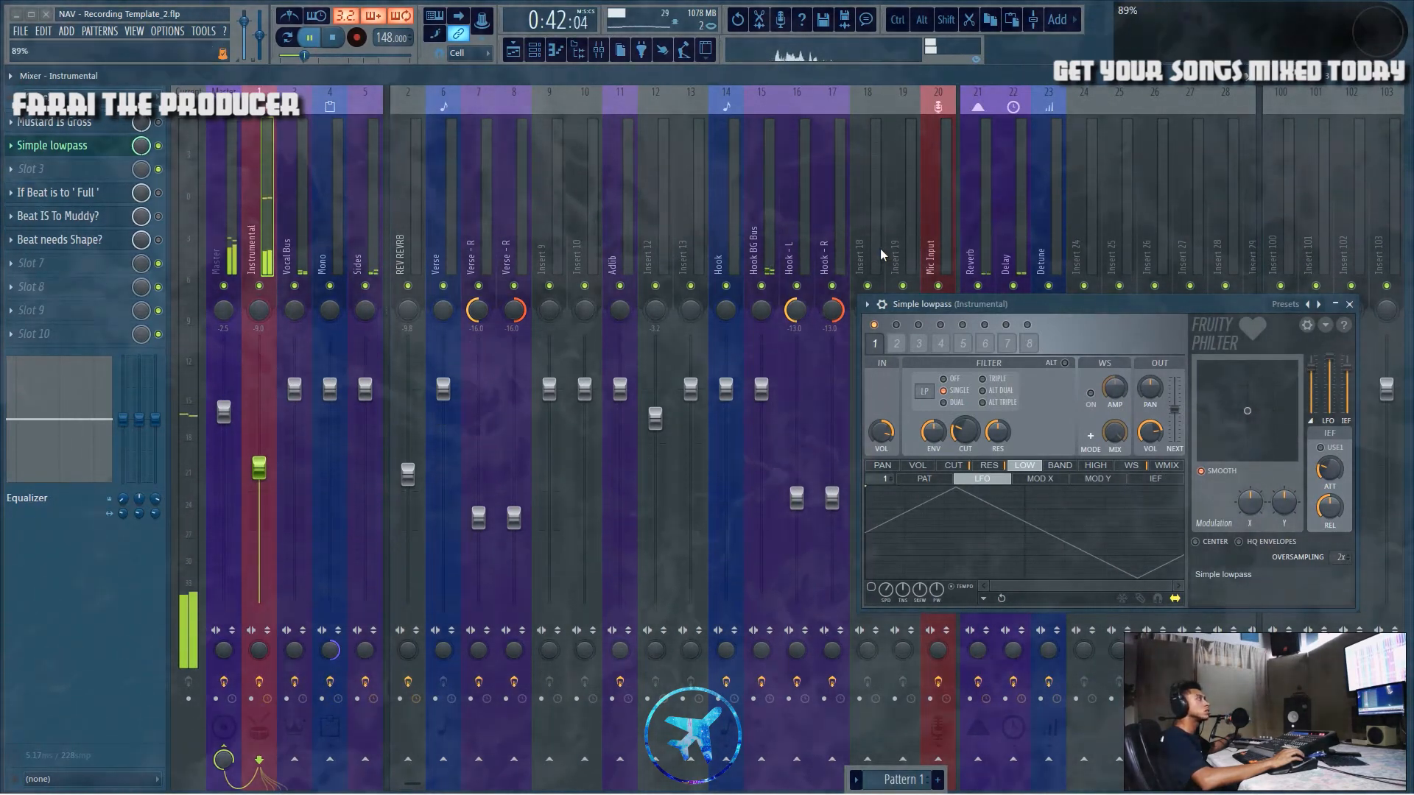
{"action": "left_click", "coordinate": [1349, 305]}
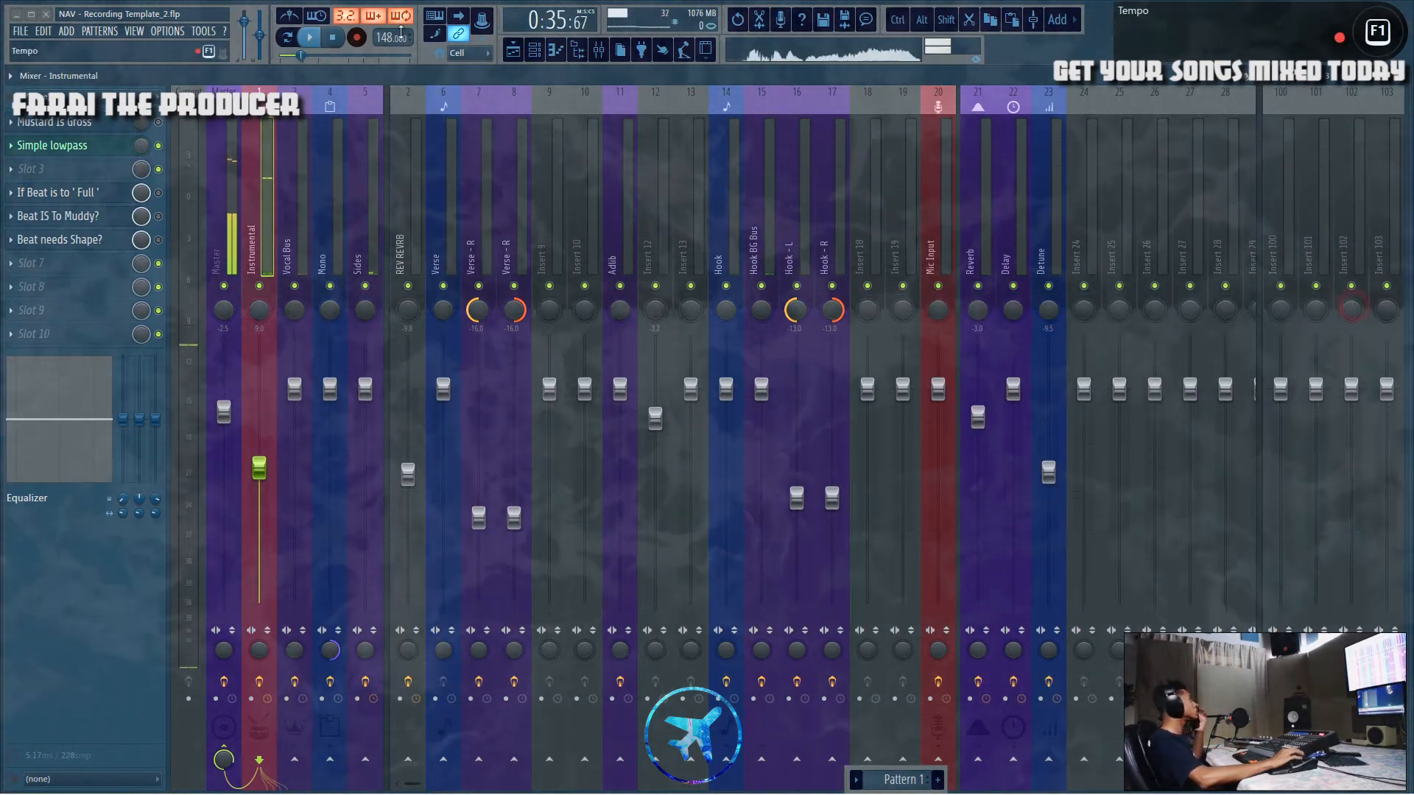
Step: Review the whole arrangement in the playlist, zooming out and back in
{"action": "key", "text": "F5"}
{"action": "scroll", "coordinate": [558, 306], "scroll_direction": "down", "scroll_amount": 5}
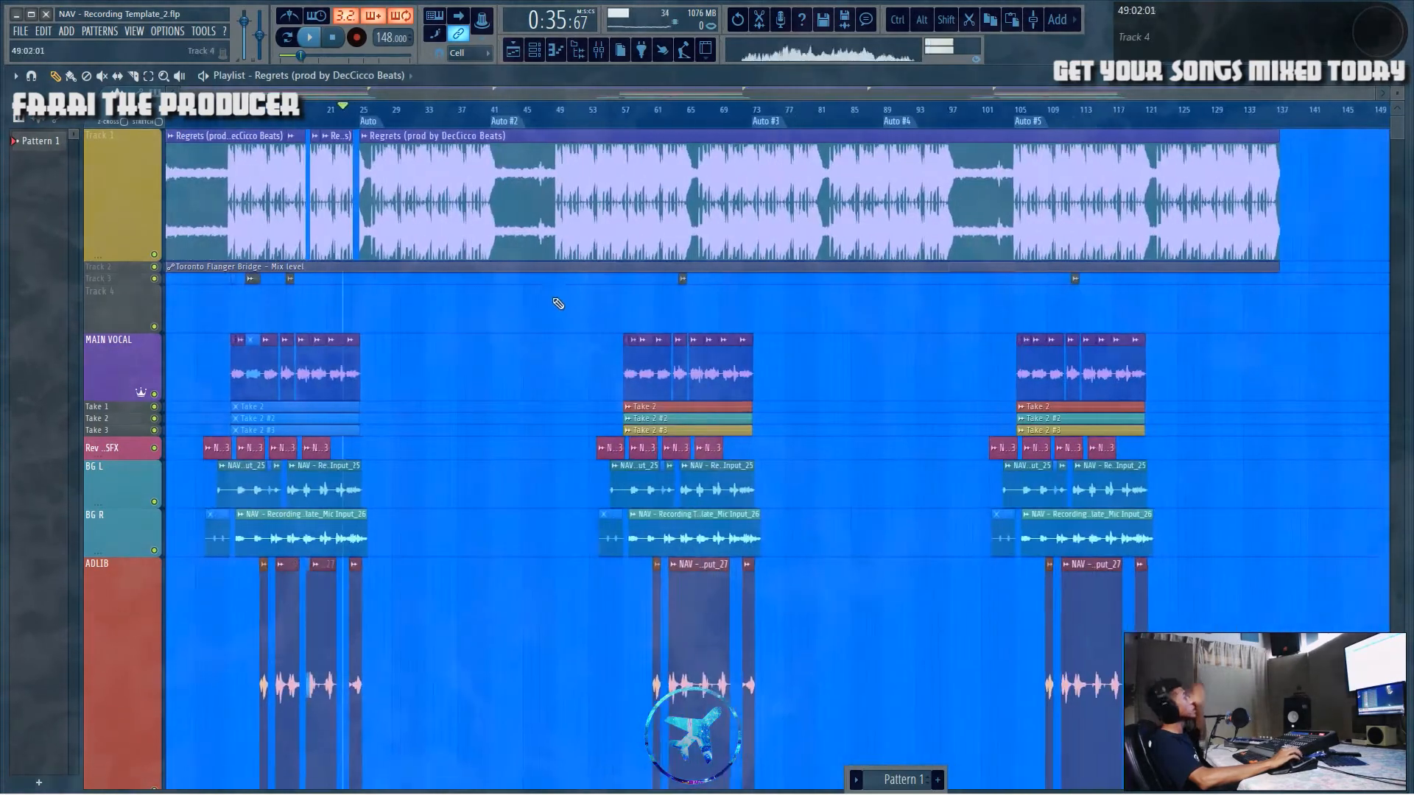
{"action": "scroll", "coordinate": [558, 305], "scroll_direction": "down", "scroll_amount": 3}
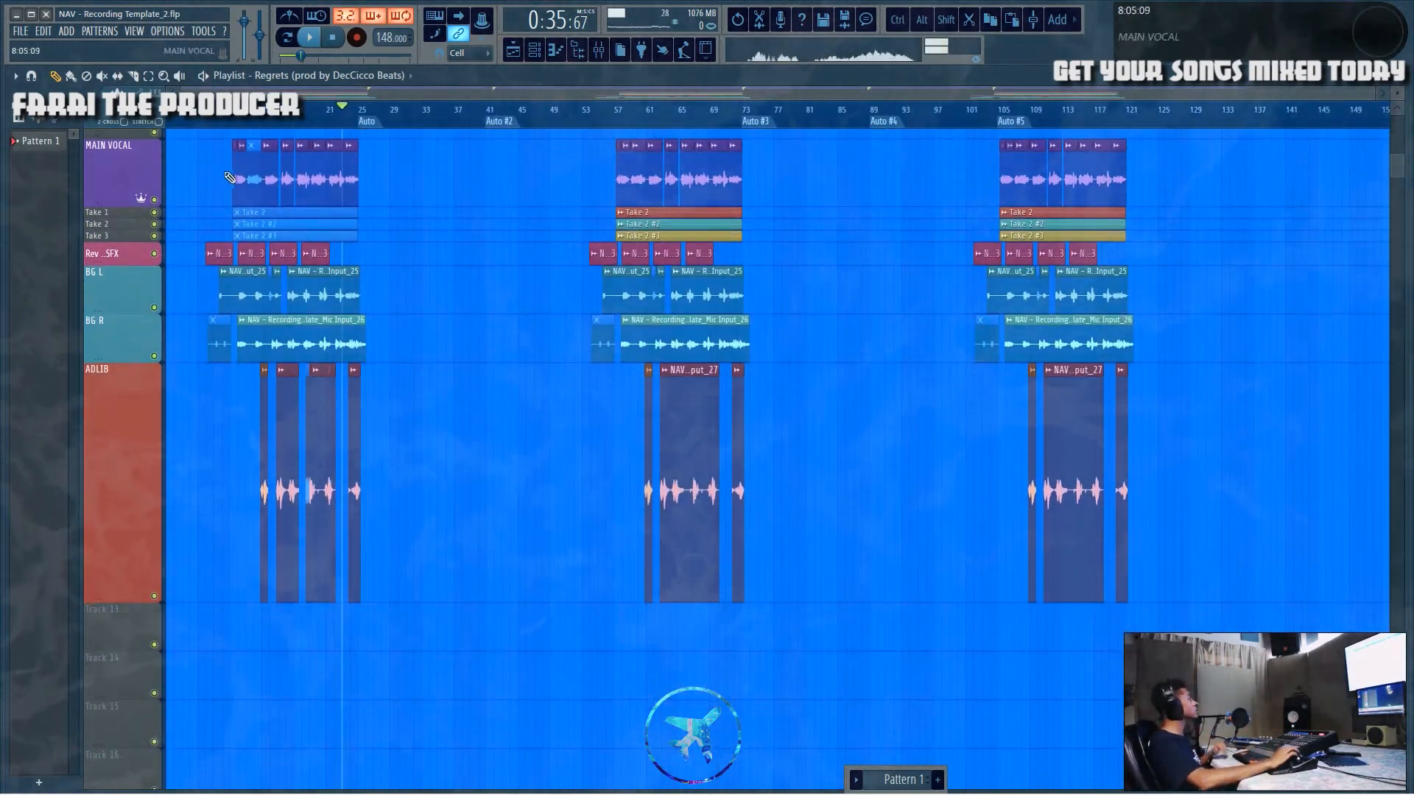
{"action": "scroll", "coordinate": [255, 119], "scroll_direction": "up", "scroll_amount": 4}
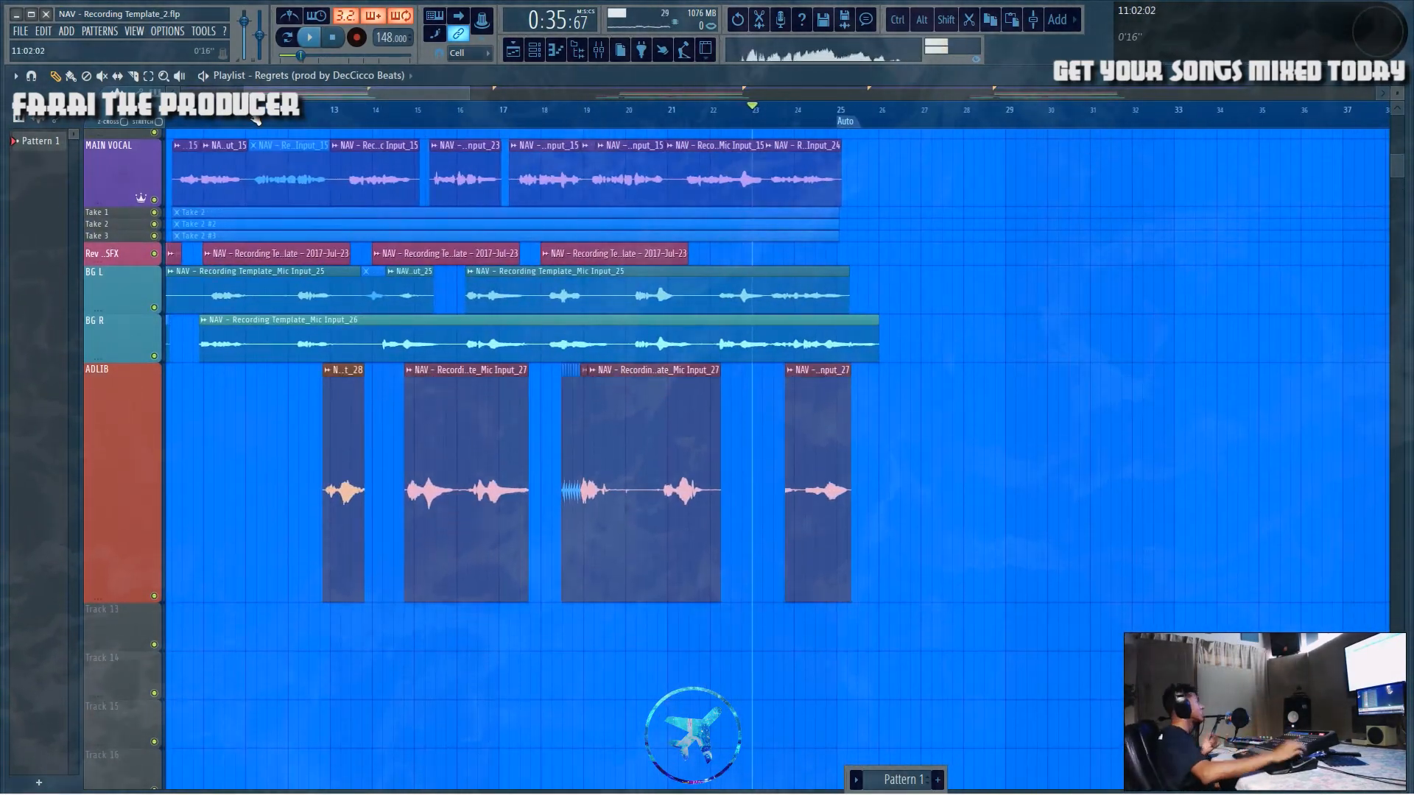
{"action": "left_click_drag", "start_coordinate": [359, 89], "coordinate": [347, 87]}
{"action": "scroll", "coordinate": [457, 306], "scroll_direction": "down", "scroll_amount": 5, "text": "ctrl"}
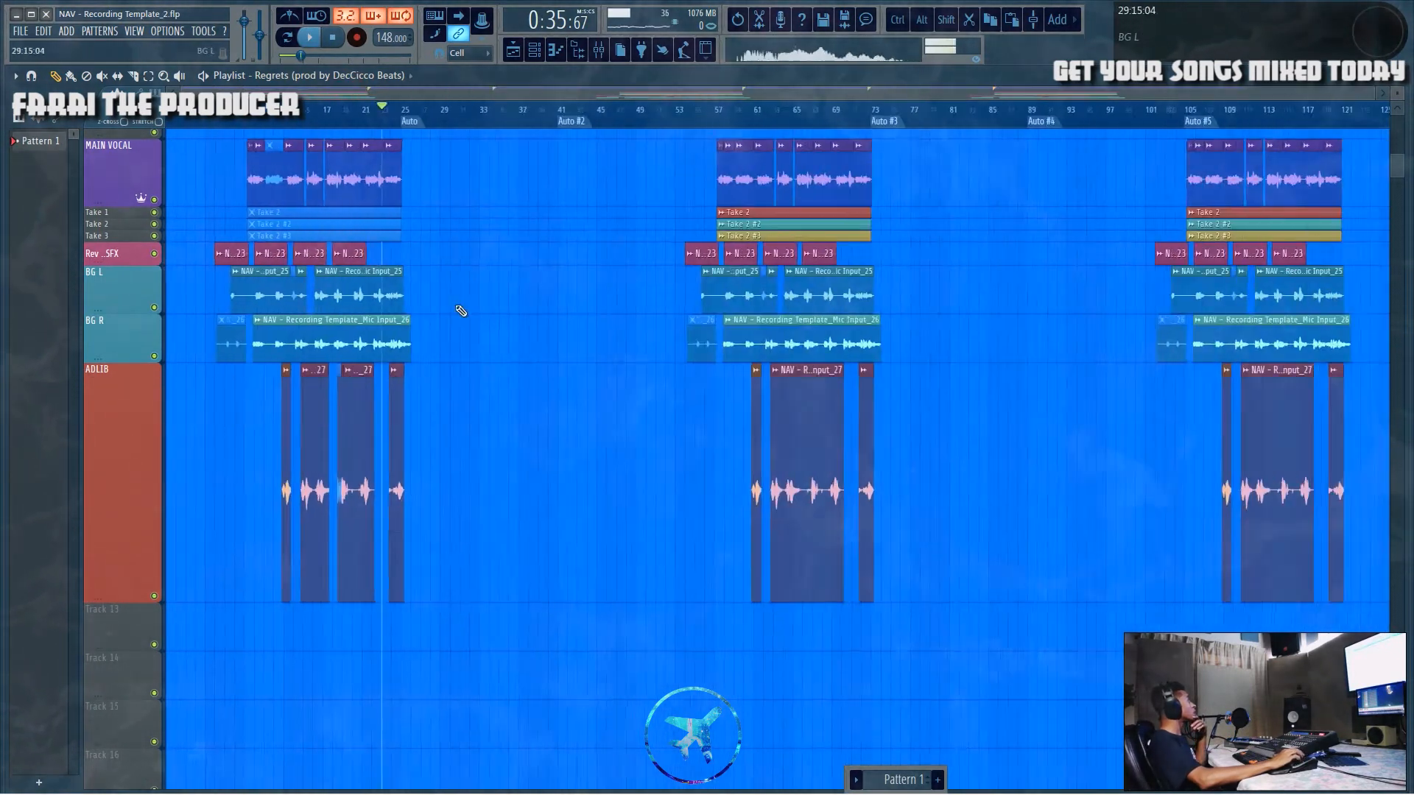
{"action": "scroll", "coordinate": [479, 354], "scroll_direction": "up", "scroll_amount": 3}
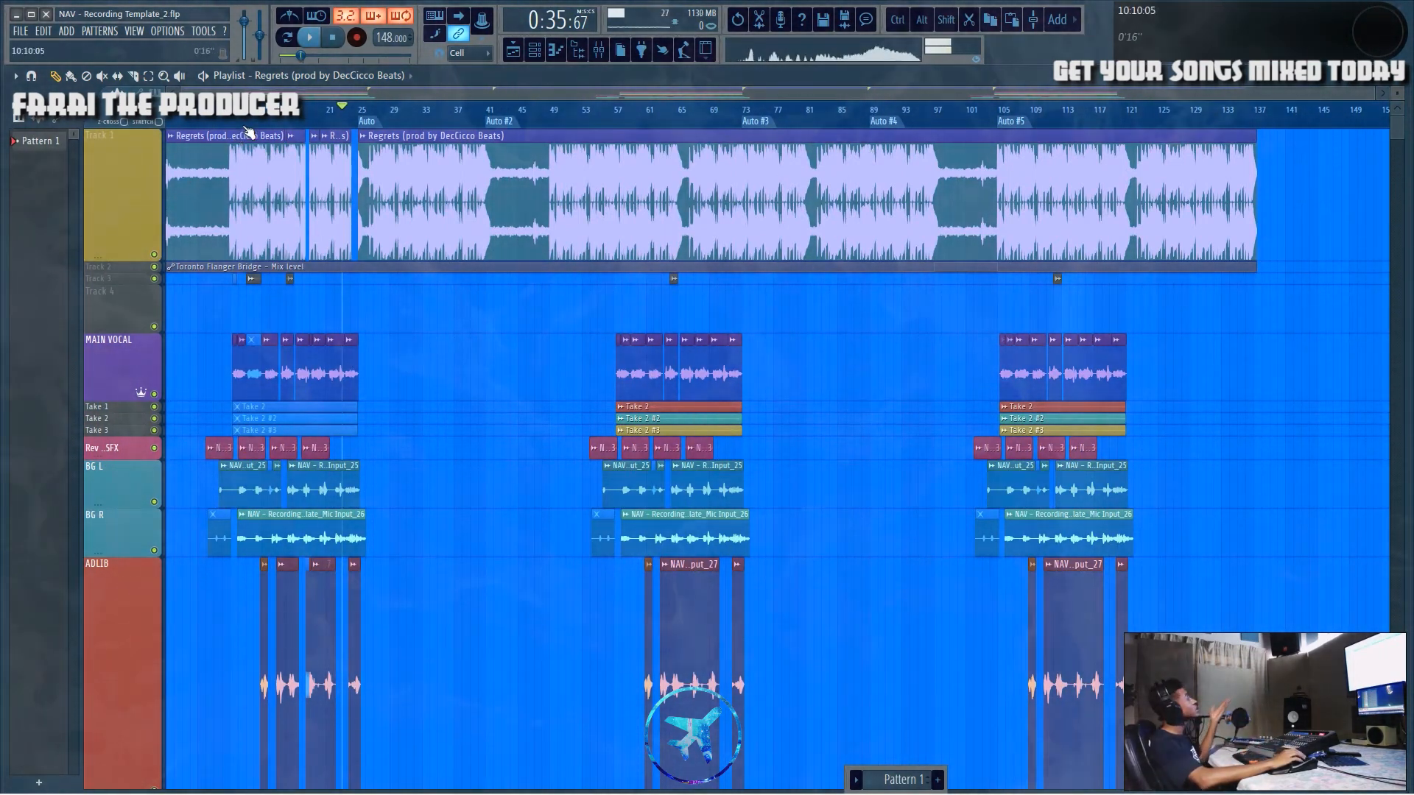
{"action": "scroll", "coordinate": [248, 133], "scroll_direction": "up", "scroll_amount": 5}
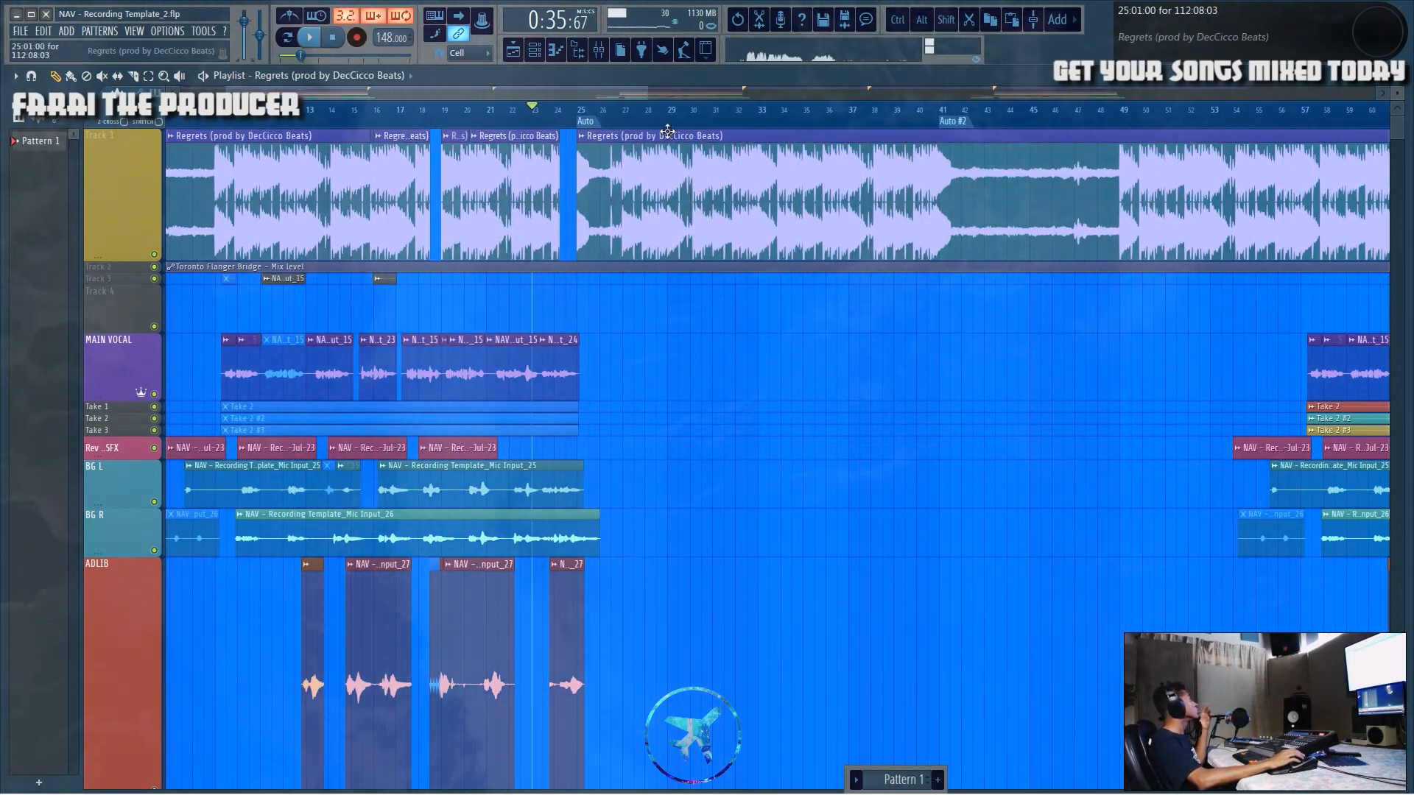
Step: Open the mixer and select insert 12, then insert 10
{"action": "left_click", "coordinate": [599, 53]}
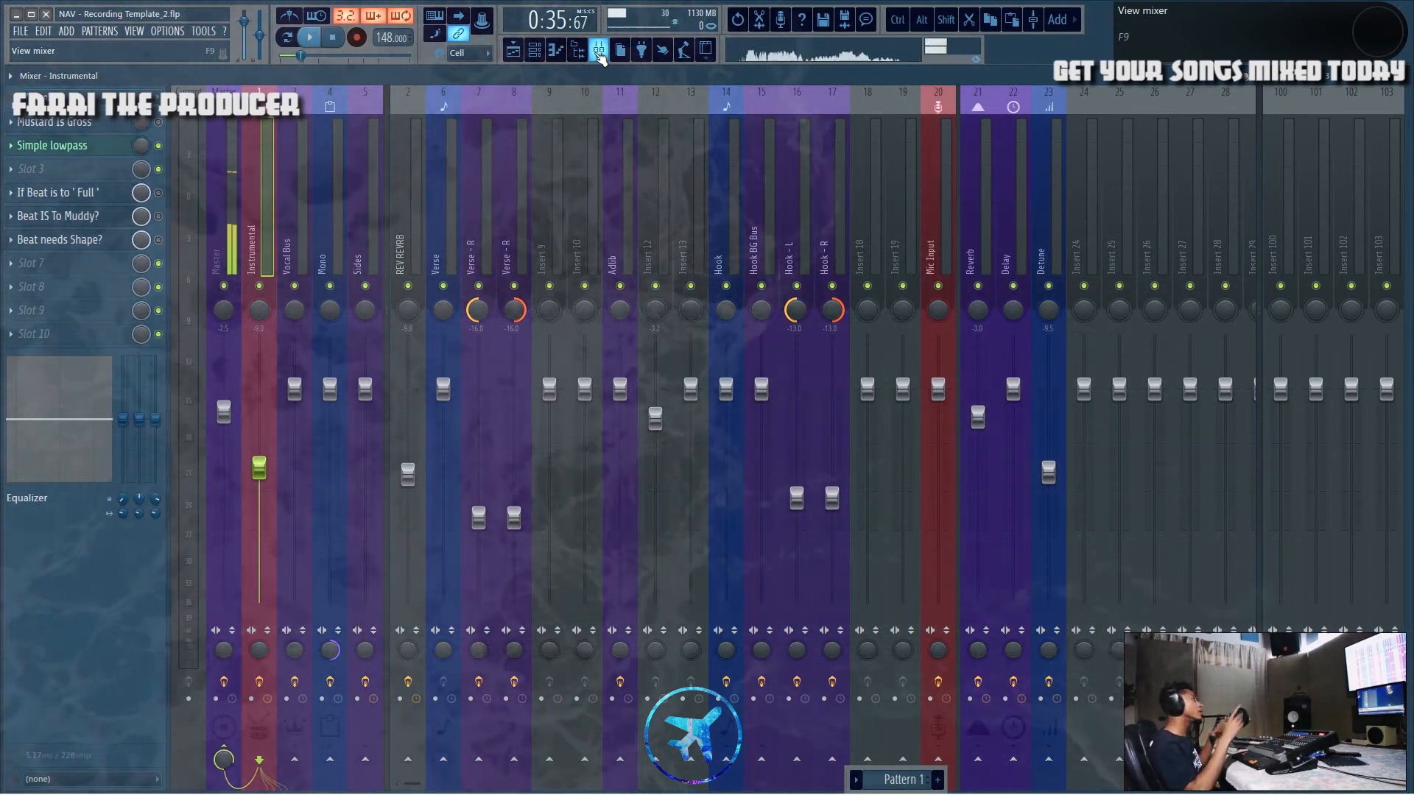
{"action": "left_click", "coordinate": [655, 418]}
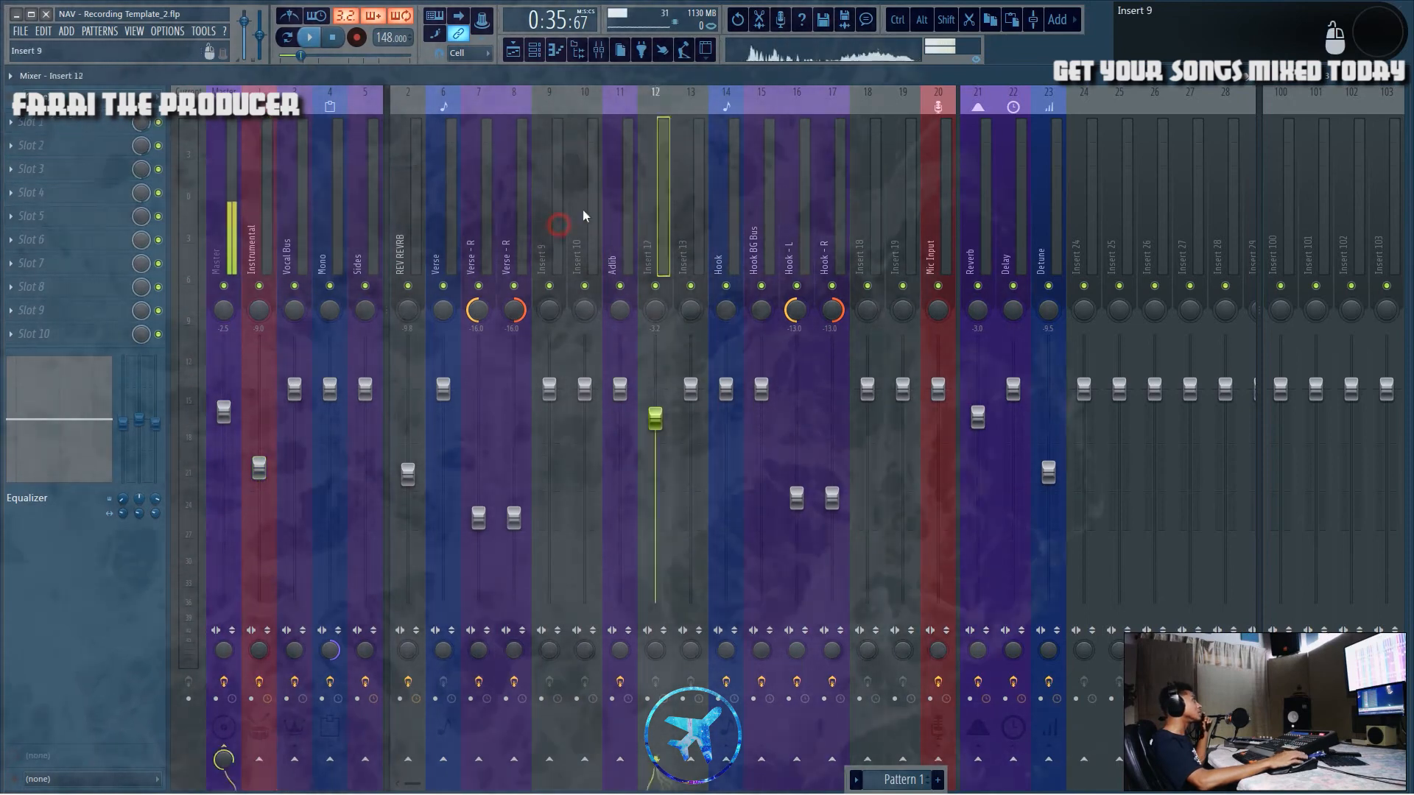
{"action": "left_click", "coordinate": [584, 216]}
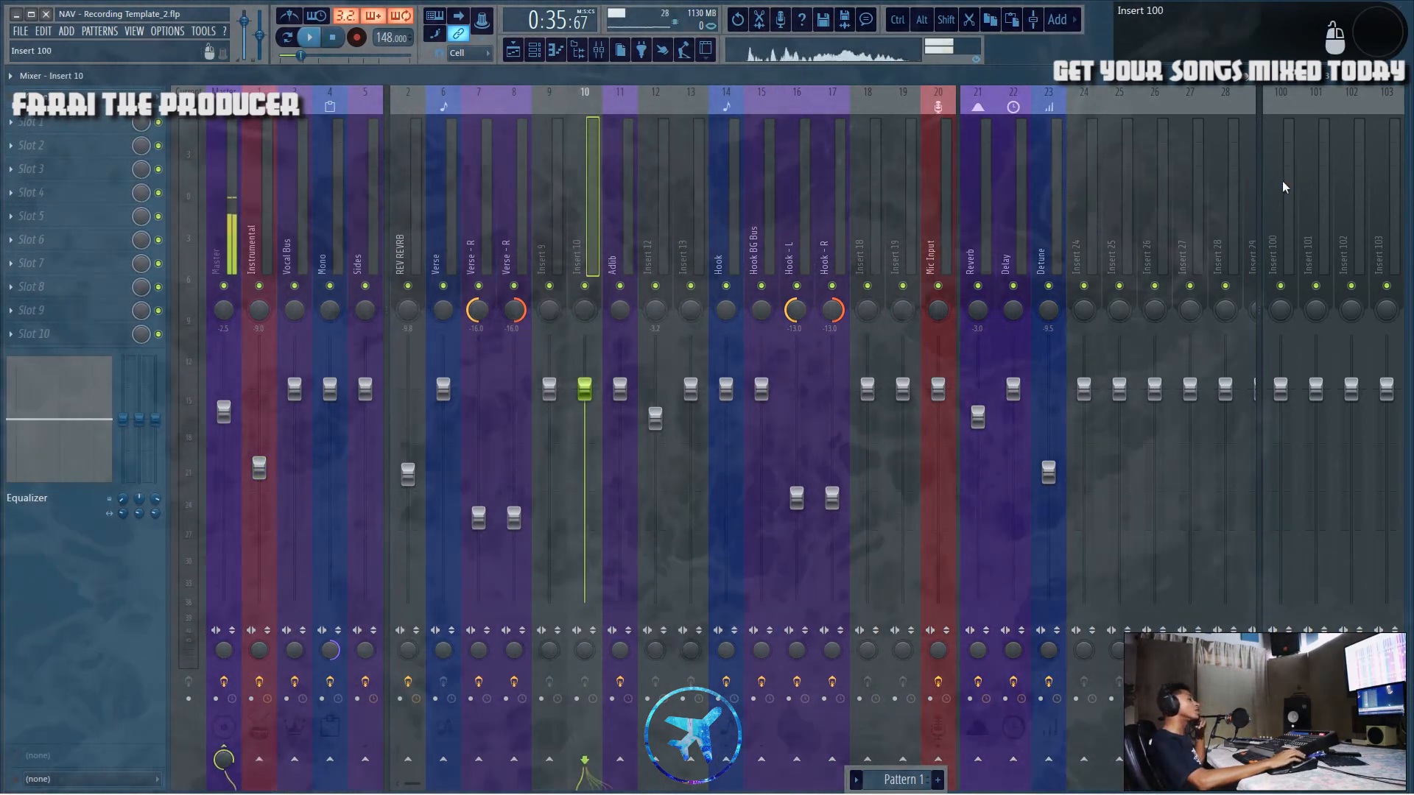